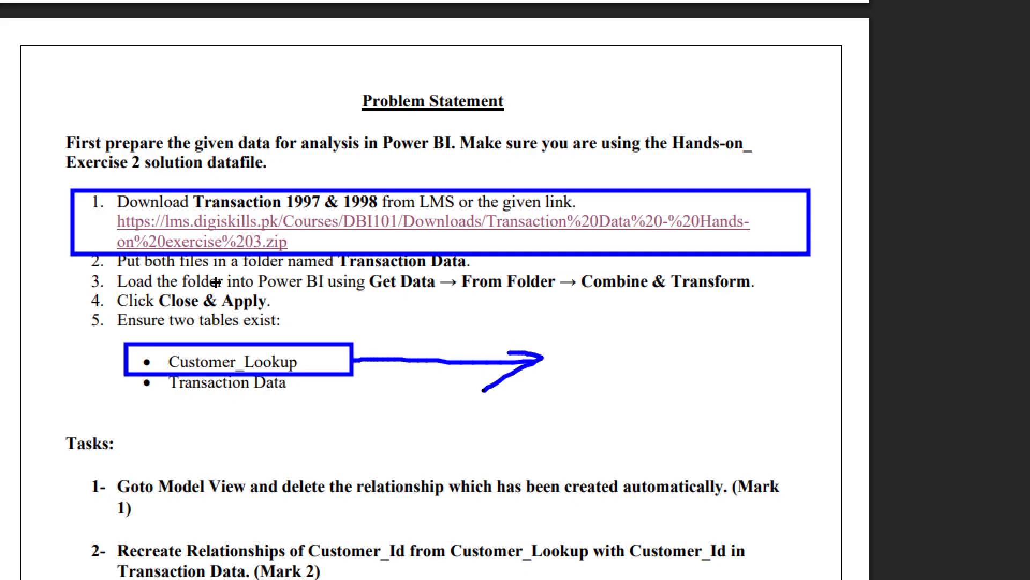
- Read the data preparation instructions and the task list in the exercise PDF
mouse_move(117, 274)
left_mouse_down()
mouse_move(400, 281)
mouse_move(505, 267)
left_mouse_up()
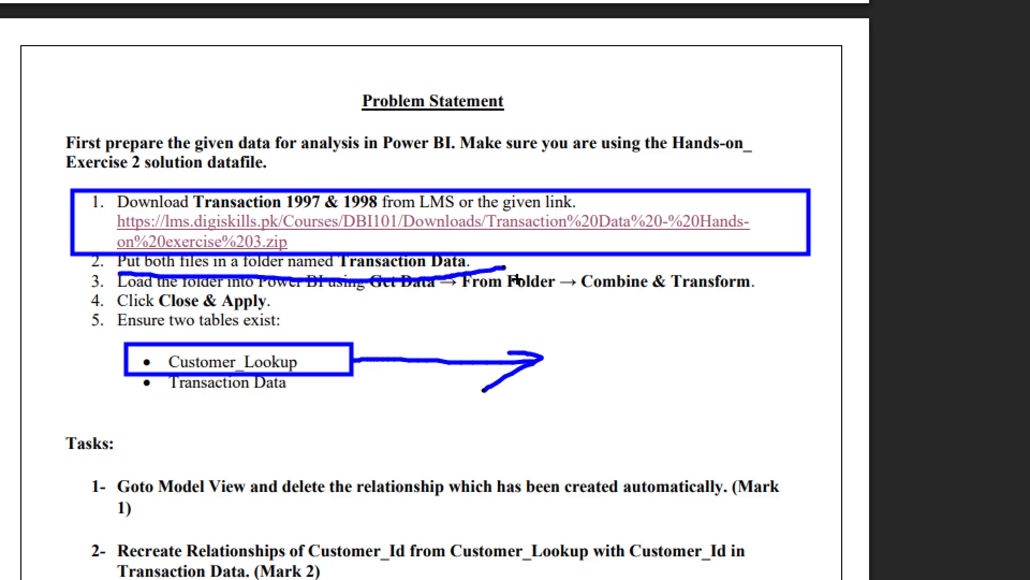
mouse_move(383, 302)
left_mouse_down()
mouse_move(543, 308)
mouse_move(783, 293)
left_mouse_up()
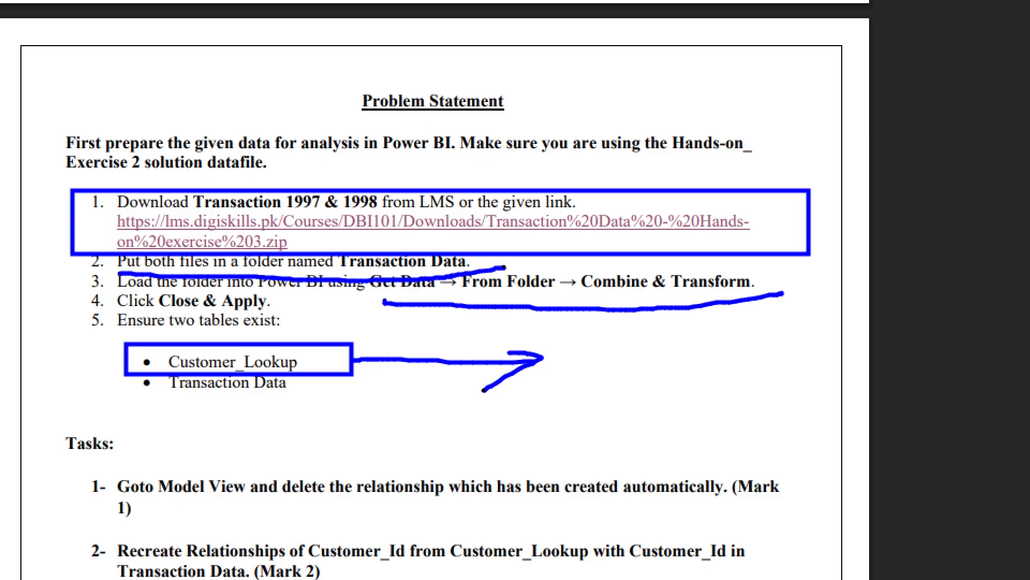
key("Escape")
scroll(520, 324, "down", 4)
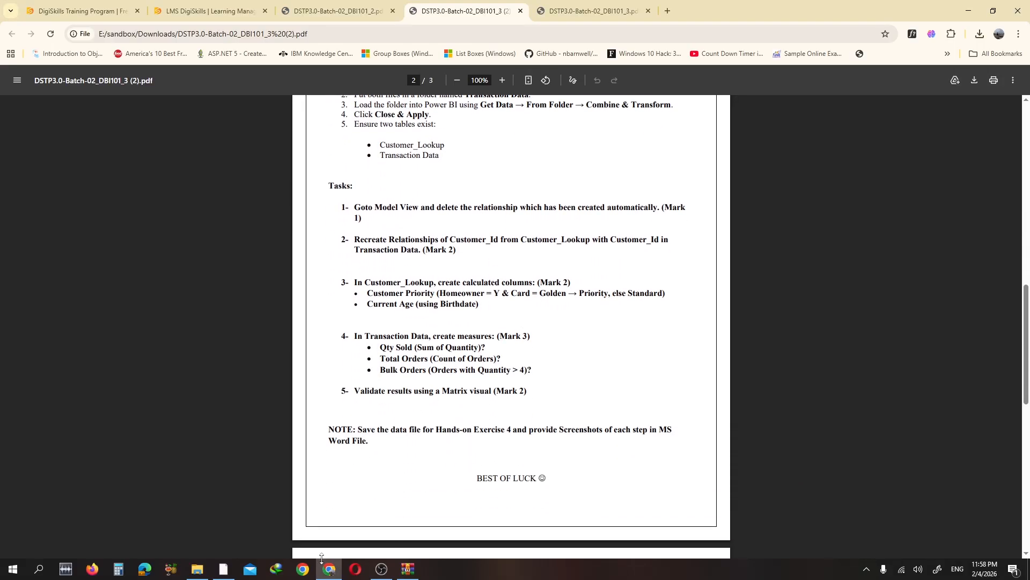
- Launch Power BI Desktop, close the duplicate start window and switch to the blank untitled report
left_click(14, 567)
type("po")
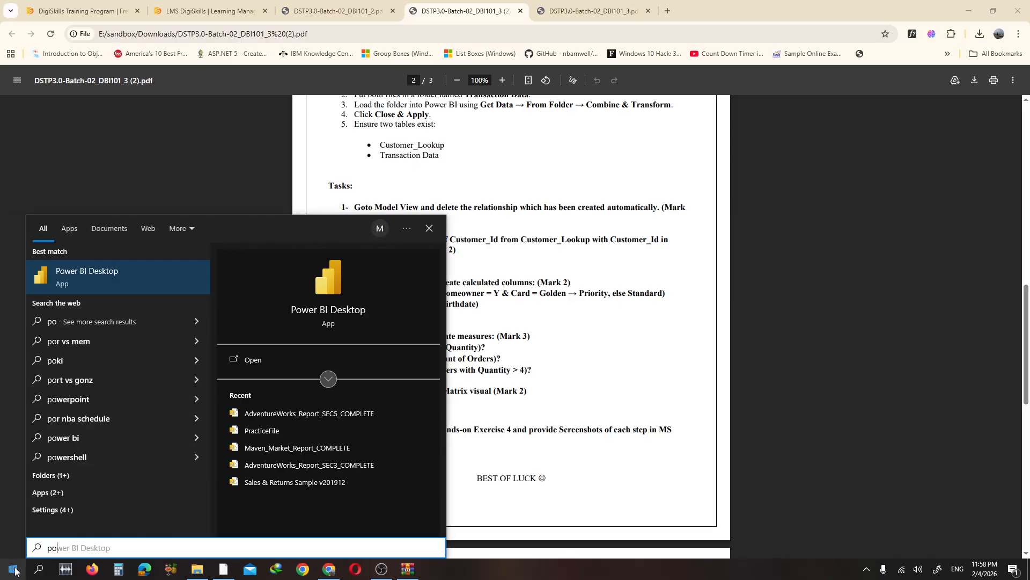
left_click(133, 287)
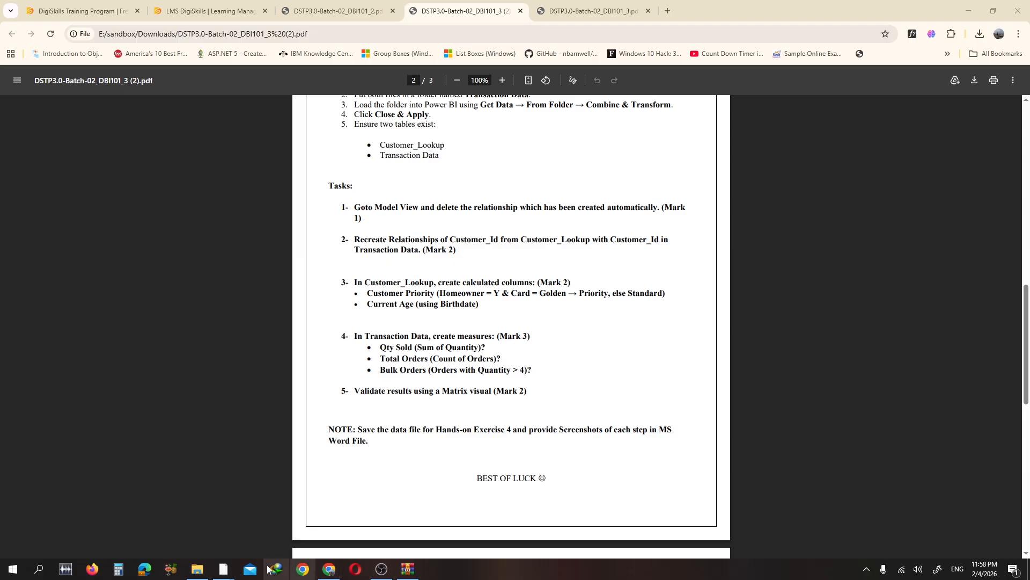
mouse_move(225, 570)
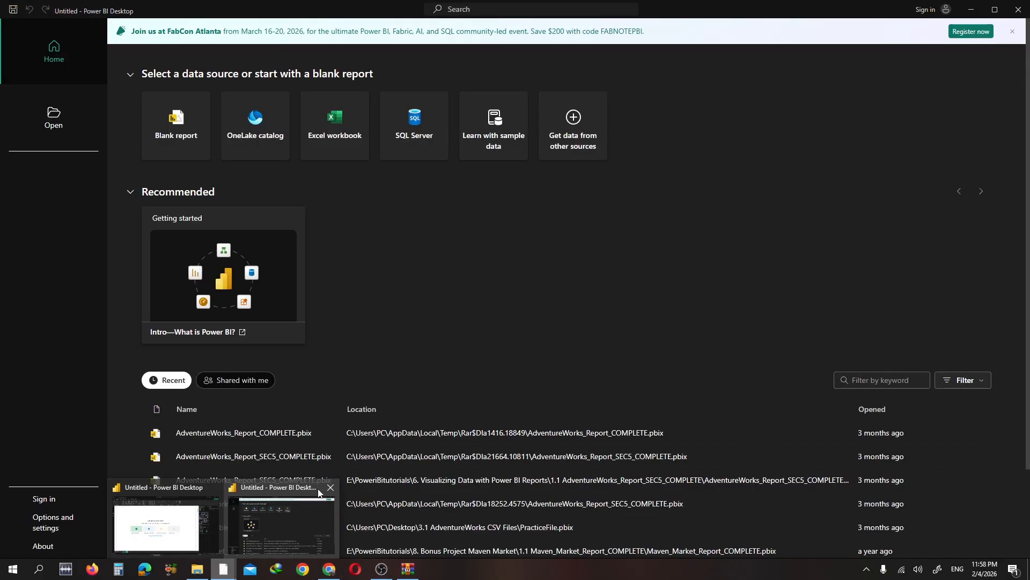
left_click(330, 487)
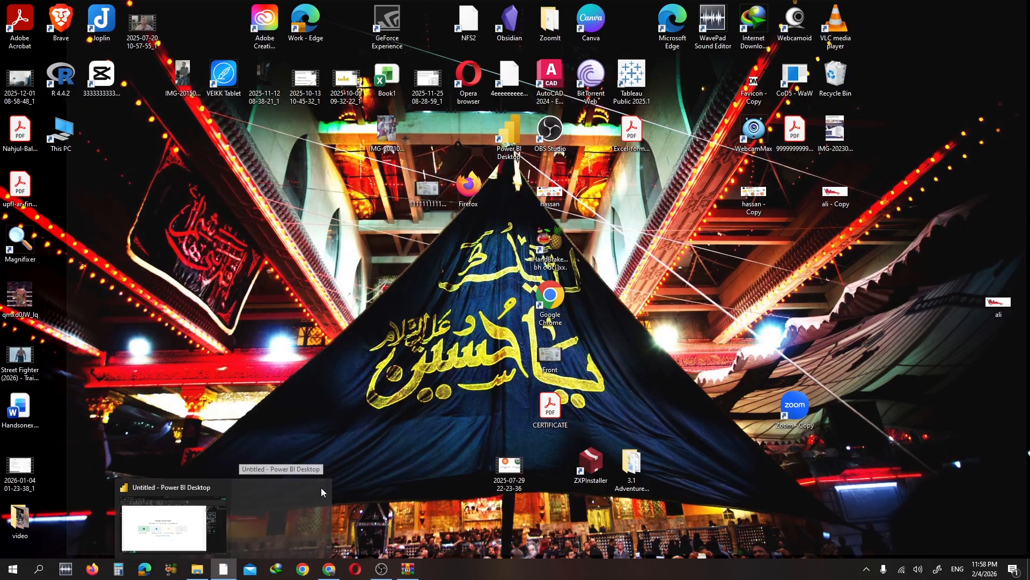
left_click(229, 489)
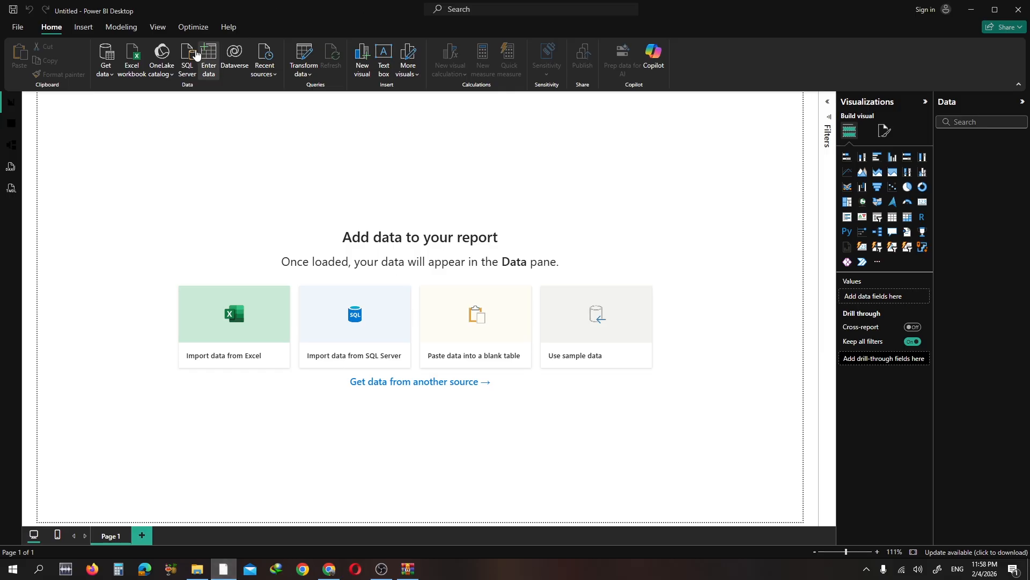
- Start a data import into the report with the Folder connector
left_click(104, 74)
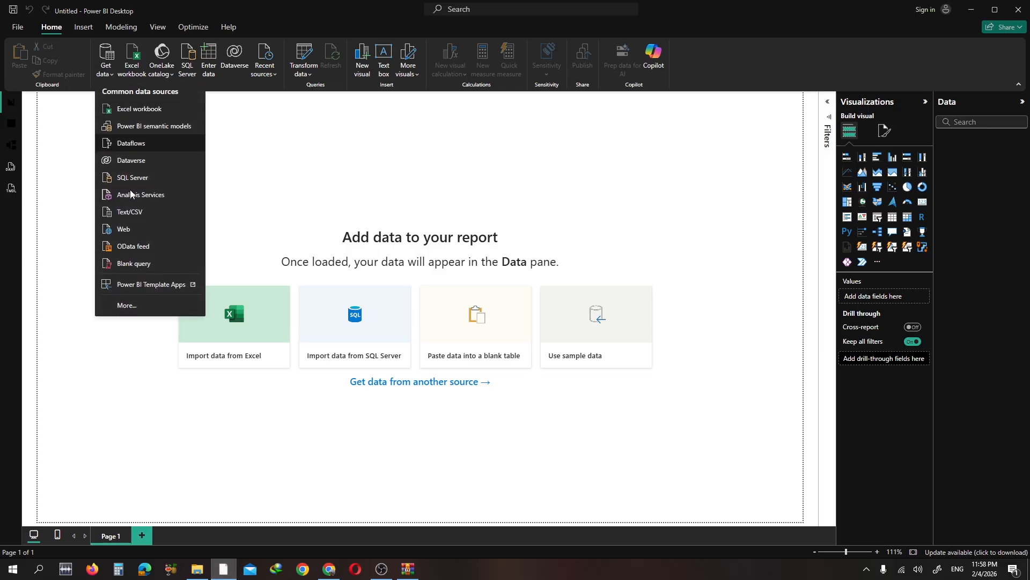
left_click(128, 305)
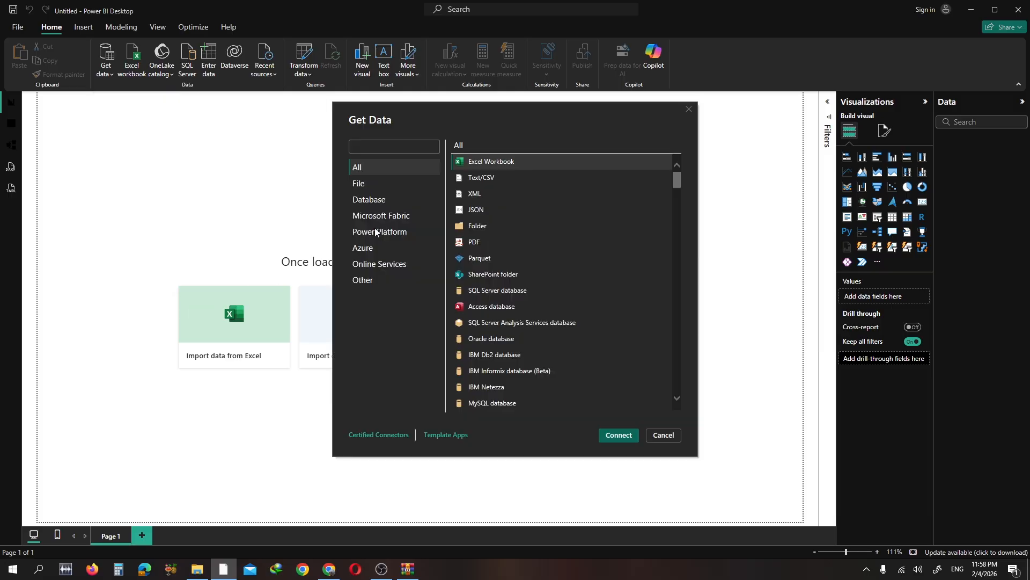
left_click(473, 230)
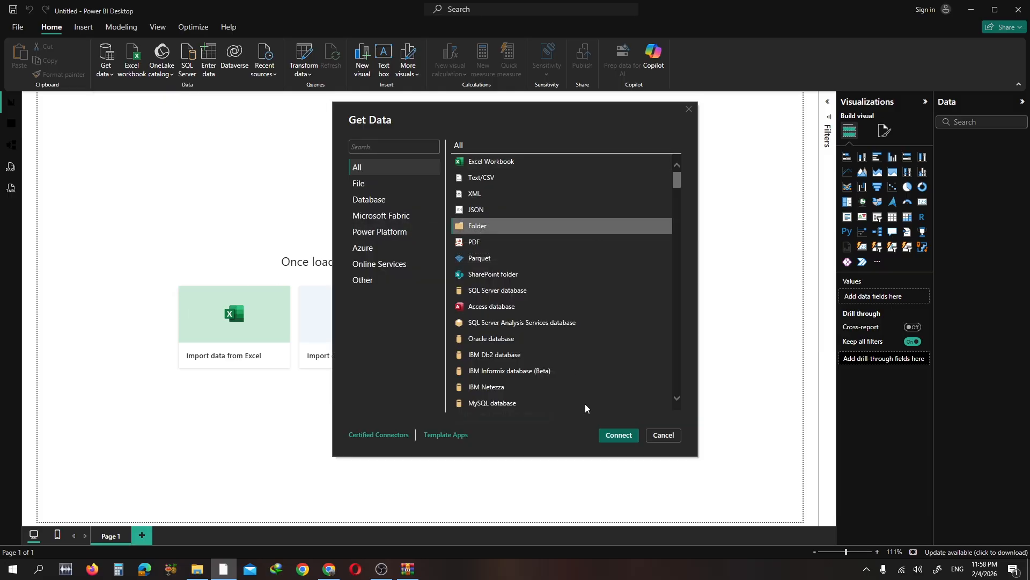
left_click(616, 436)
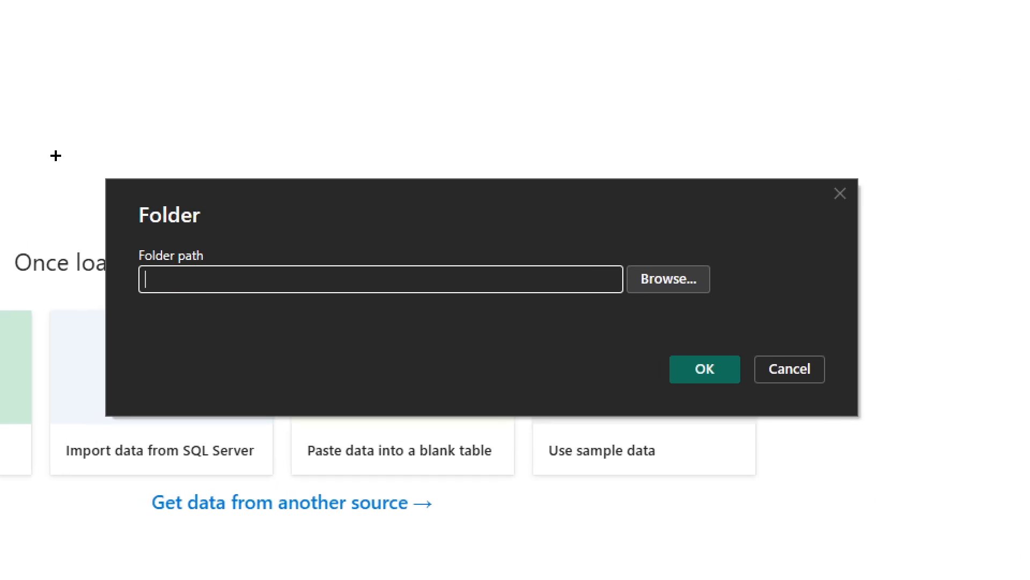
left_click_drag(121, 193, 768, 310)
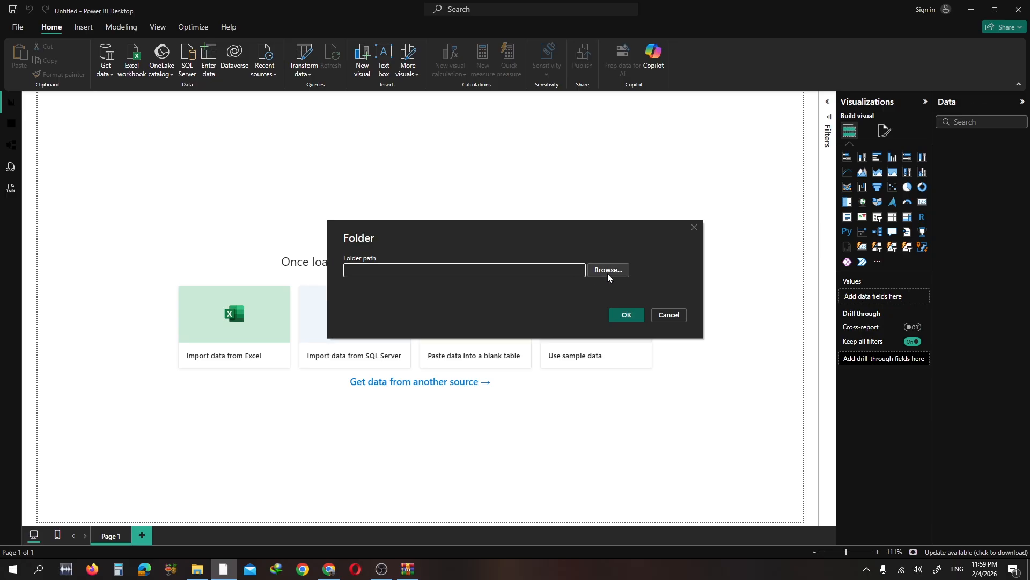
- Set the import source to the folder E:\sandbox\Downloads\Transaction Data - Hands-on exercise 3\Transaction Data and confirm it
left_click(667, 283)
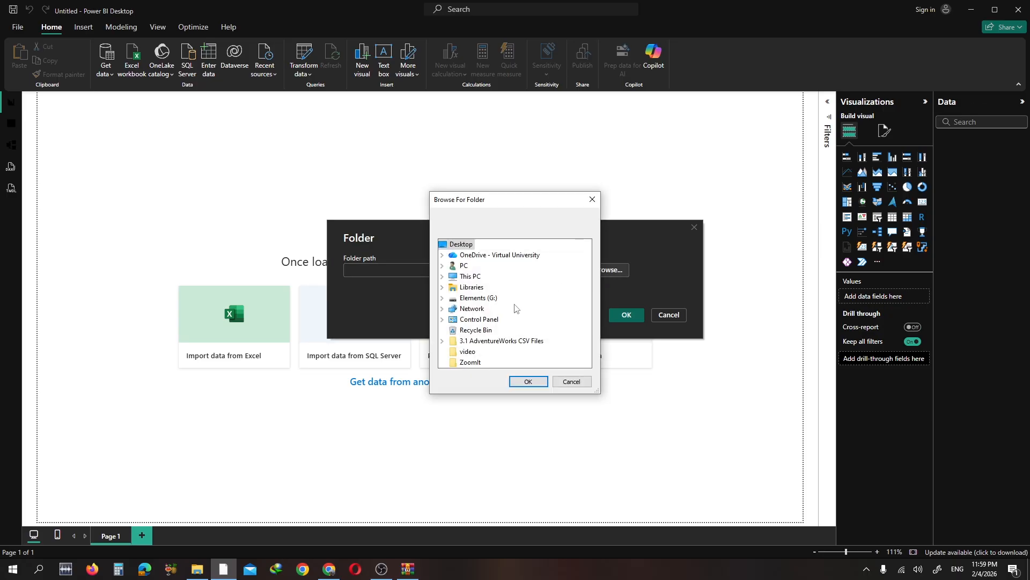
double_click(471, 277)
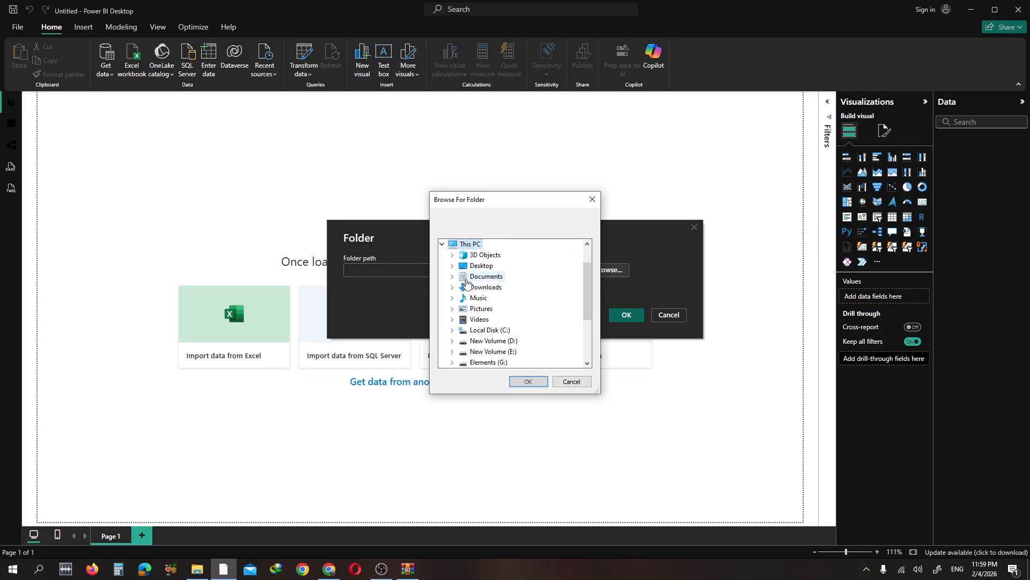
double_click(479, 288)
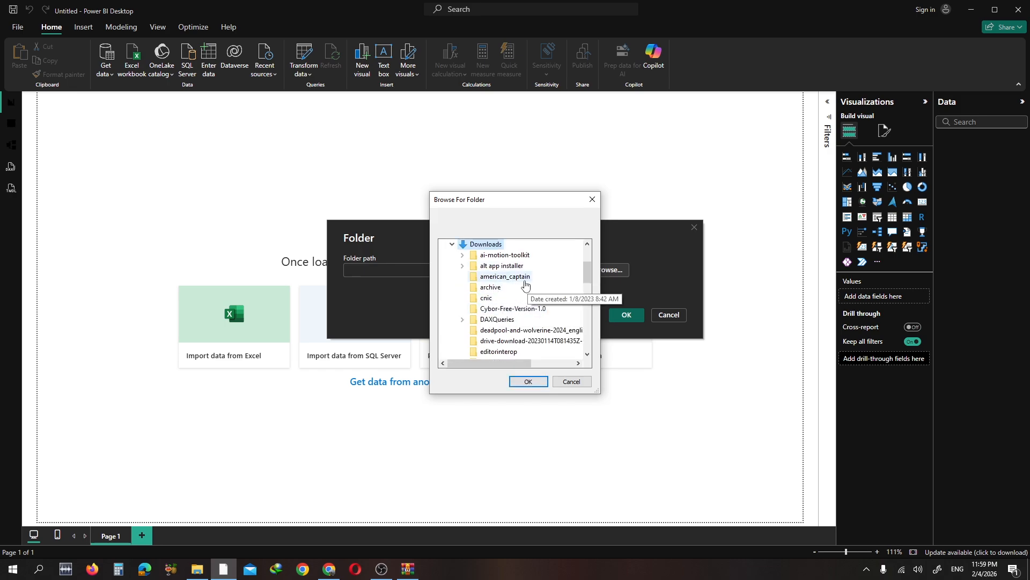
scroll(533, 287, "down", 1)
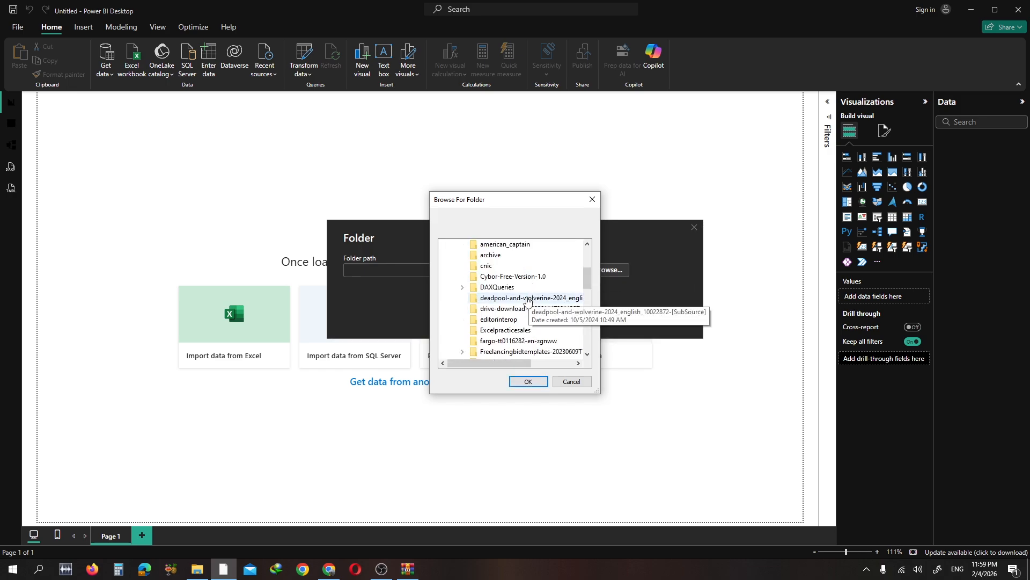
scroll(527, 301, "down", 3)
scroll(527, 300, "up", 7)
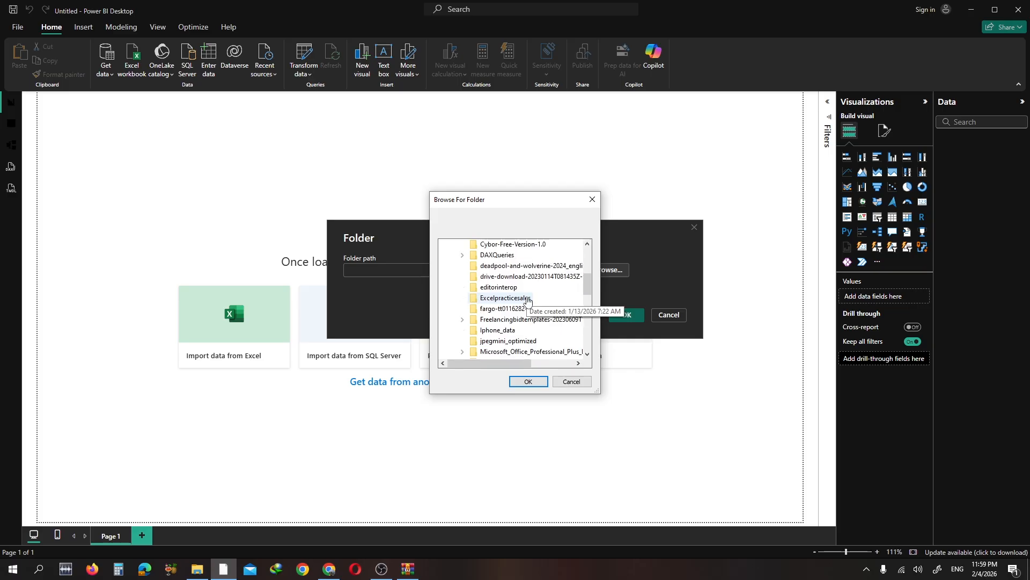
scroll(527, 300, "down", 3)
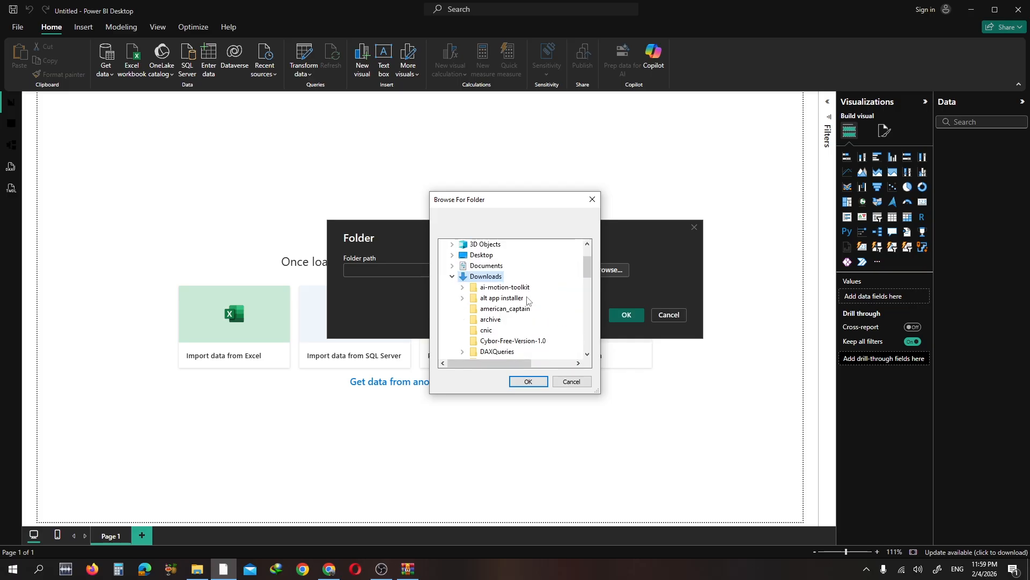
scroll(527, 300, "down", 1)
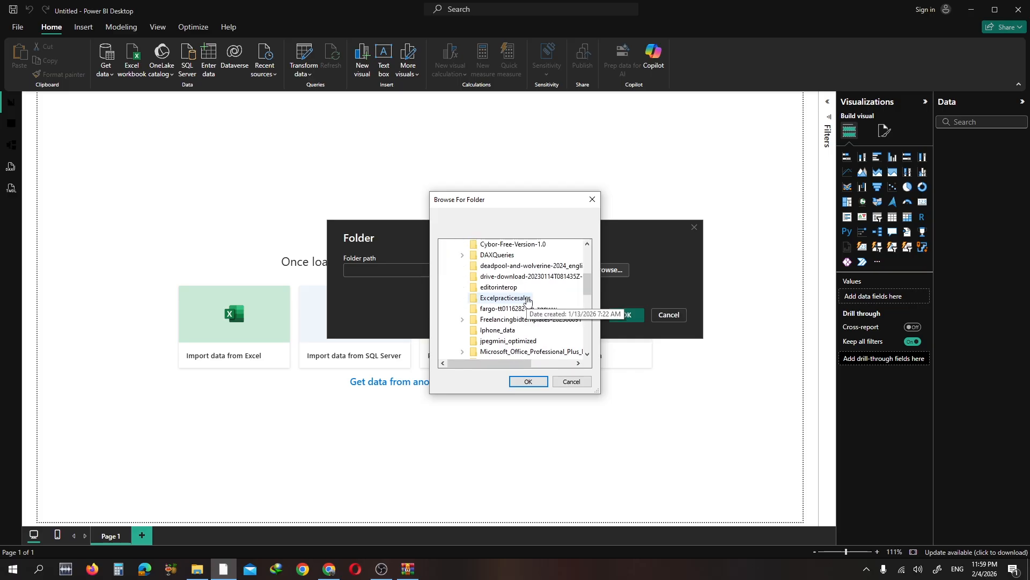
scroll(527, 301, "down", 3)
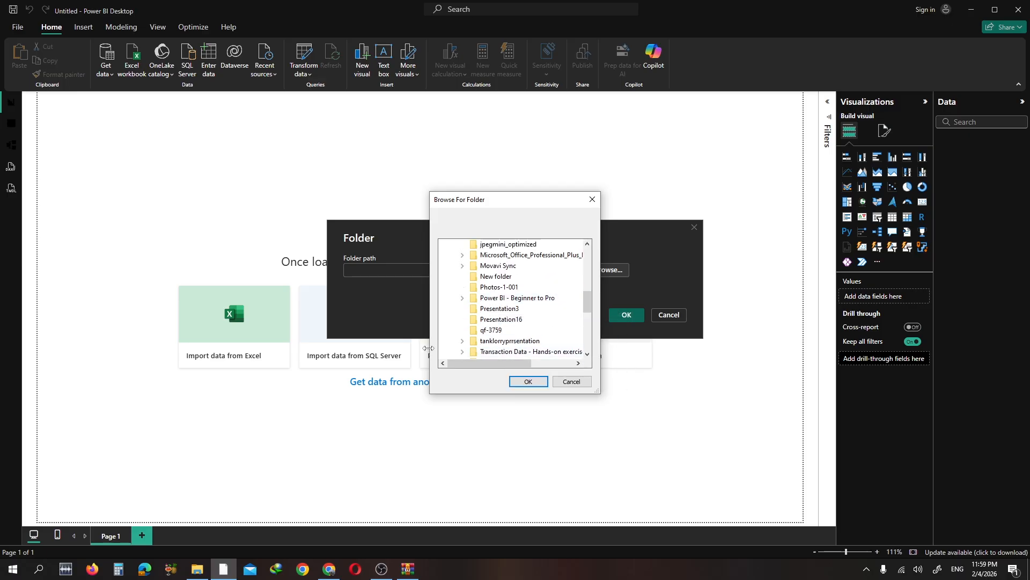
left_click(462, 352)
left_click(531, 320)
left_click(521, 380)
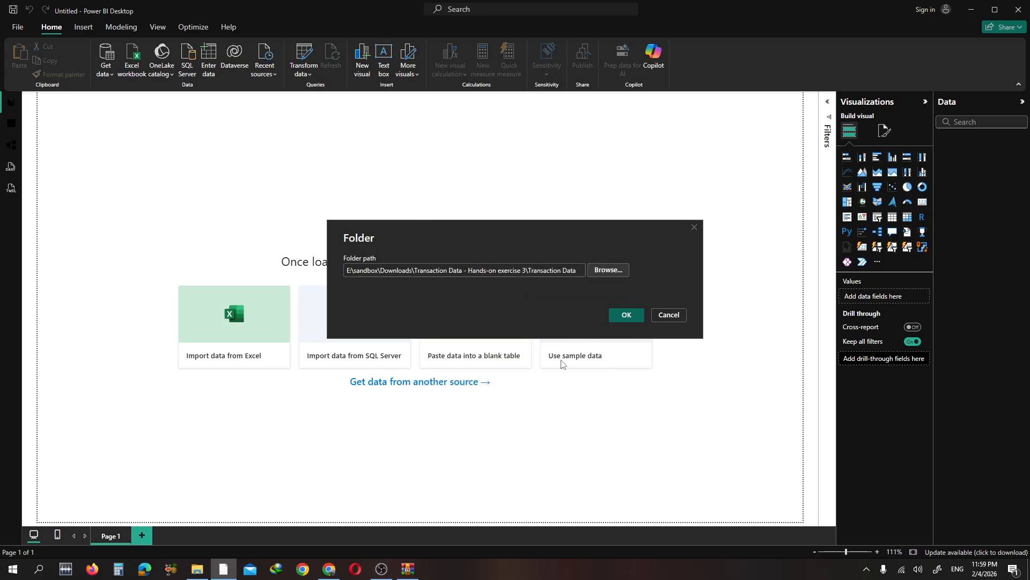
left_click(617, 317)
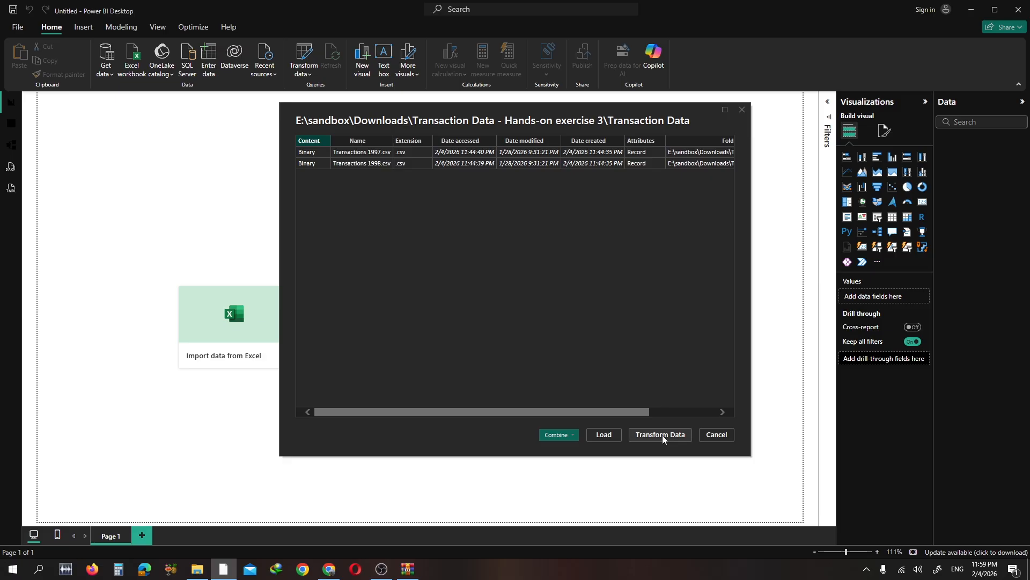
- Choose Combine & Transform Data for the Transactions 1997 and 1998 CSV files and review the delimiter and data type detection settings
left_click(572, 434)
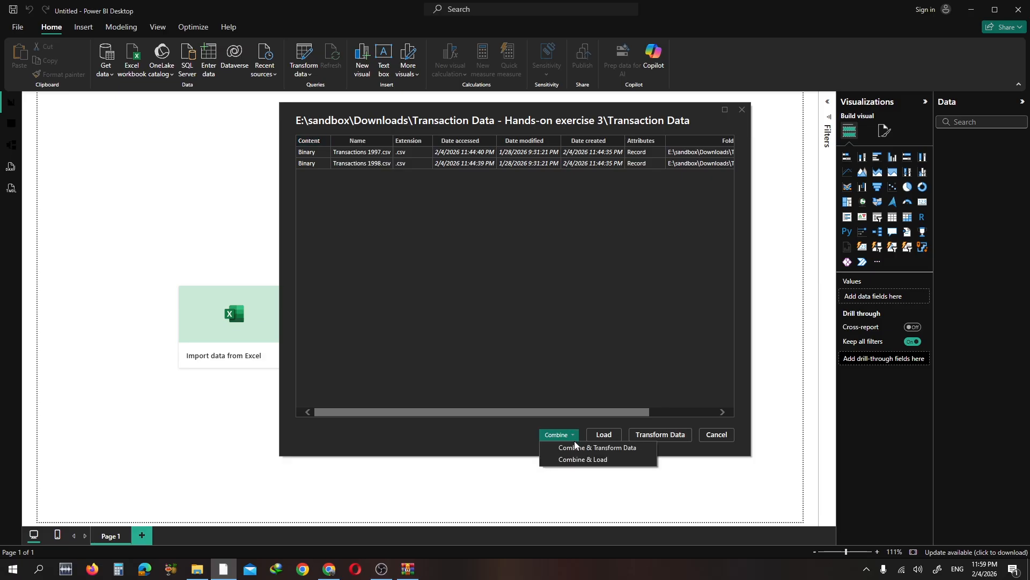
left_click(576, 446)
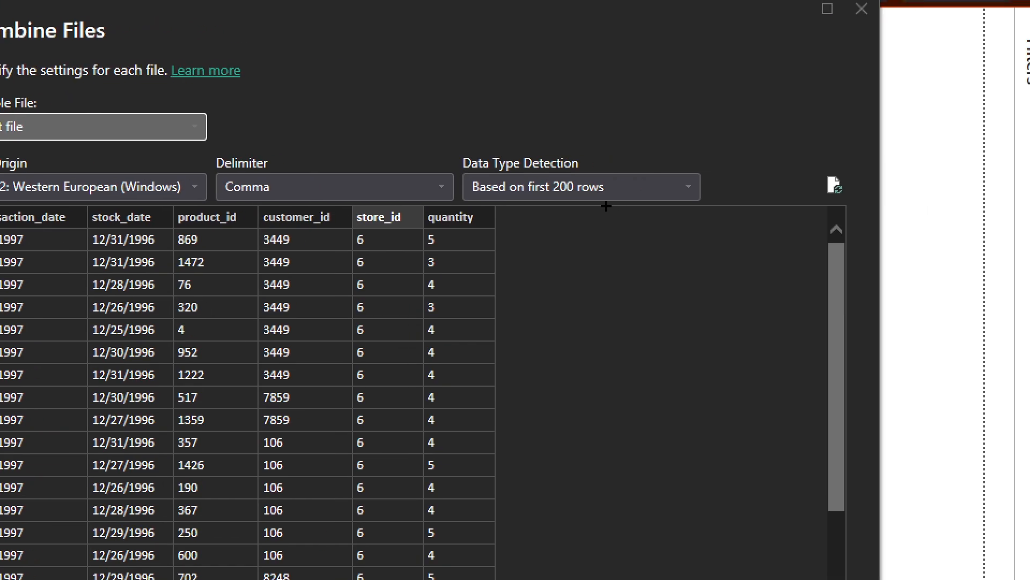
mouse_move(448, 127)
left_mouse_down()
mouse_move(532, 208)
mouse_move(775, 209)
left_mouse_up()
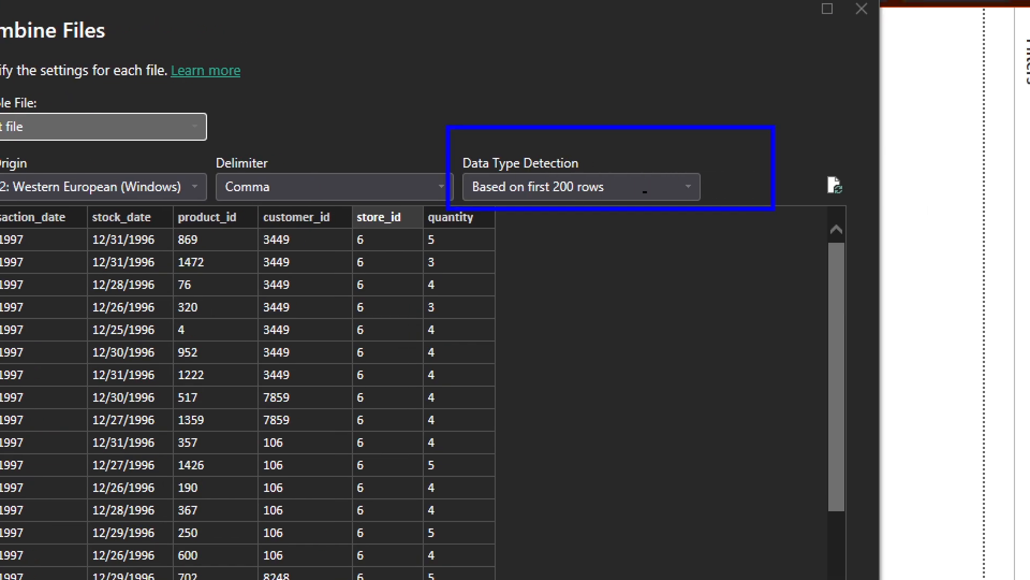
mouse_move(210, 136)
left_mouse_down()
mouse_move(380, 208)
mouse_move(450, 214)
left_mouse_up()
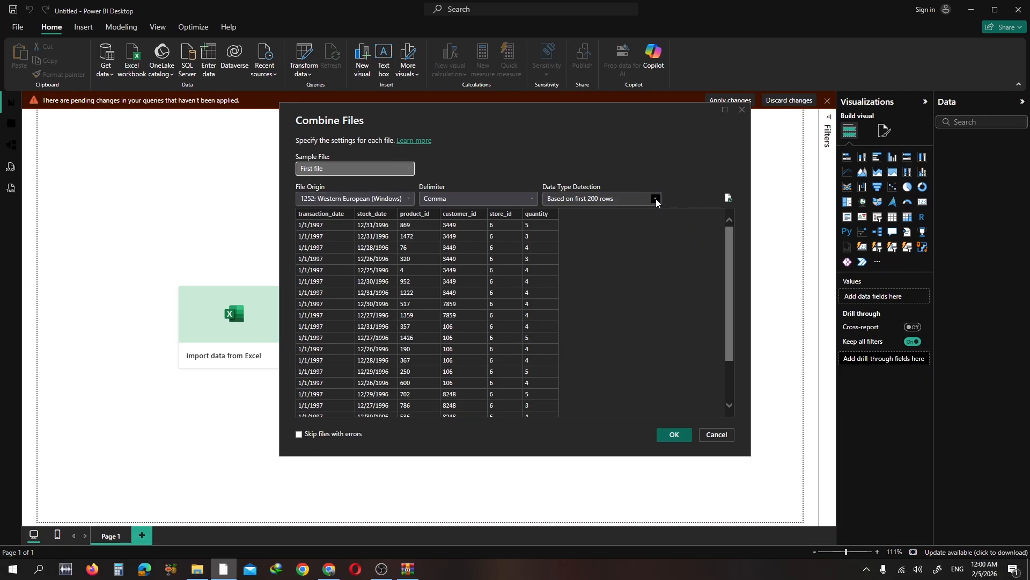
- Try data type detection based on the entire dataset, and return it to the first 200 rows
left_click(655, 199)
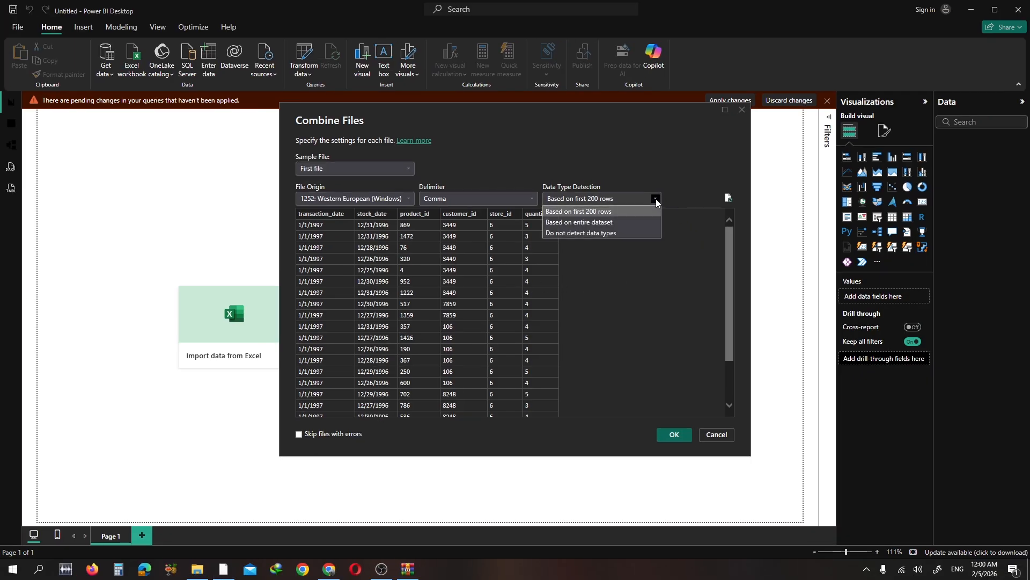
left_click(619, 222)
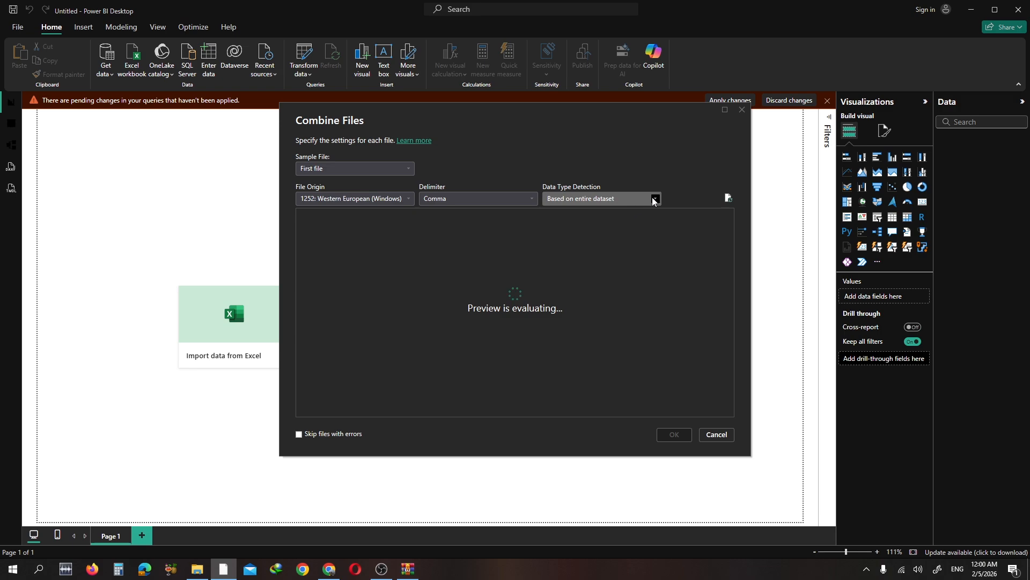
left_click(654, 199)
left_click(615, 215)
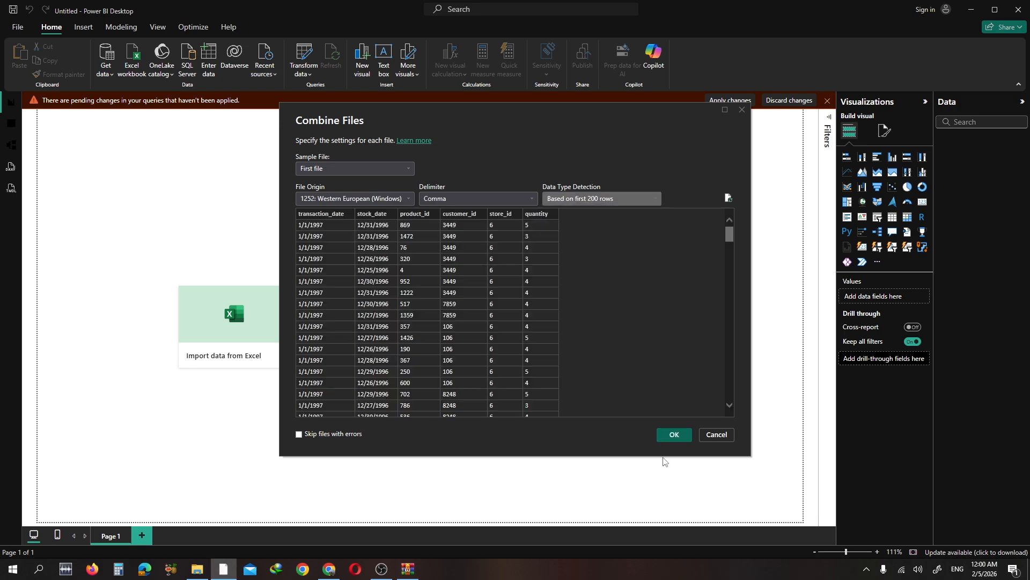
- Load the combined files by accepting the settings and applying the pending query changes, and check the Transaction Data table's fields
left_click(673, 437)
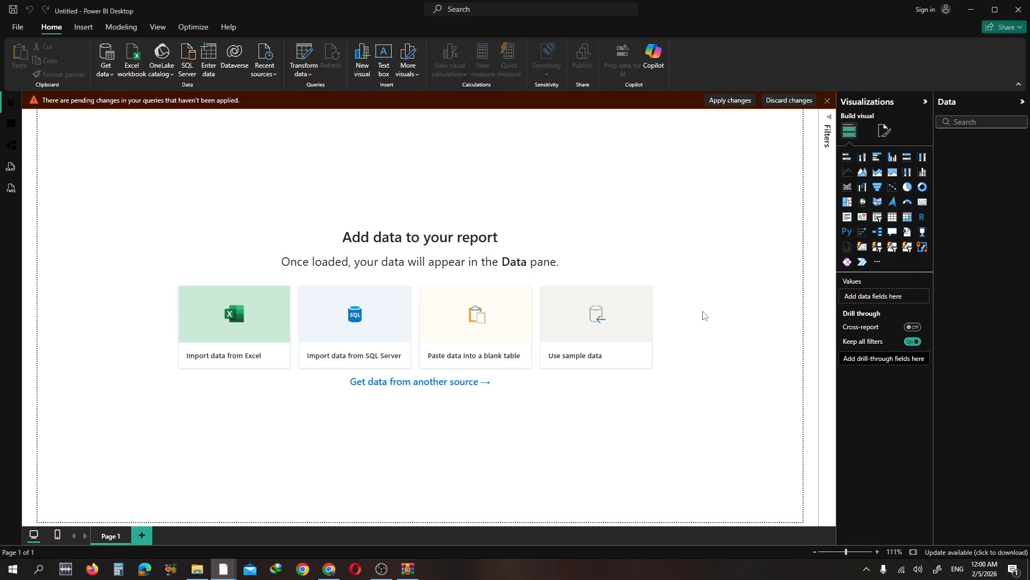
left_click(731, 102)
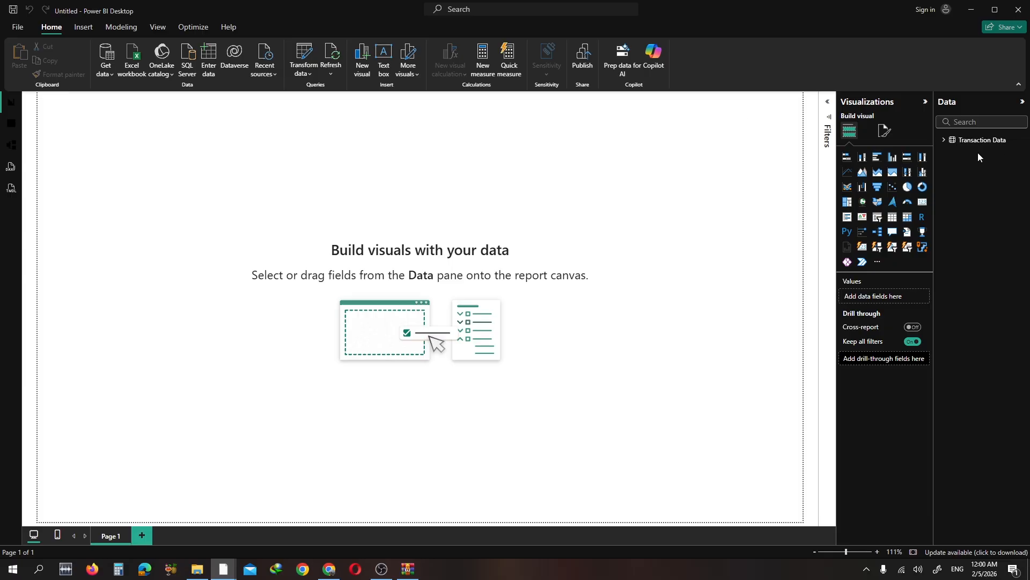
left_click(944, 141)
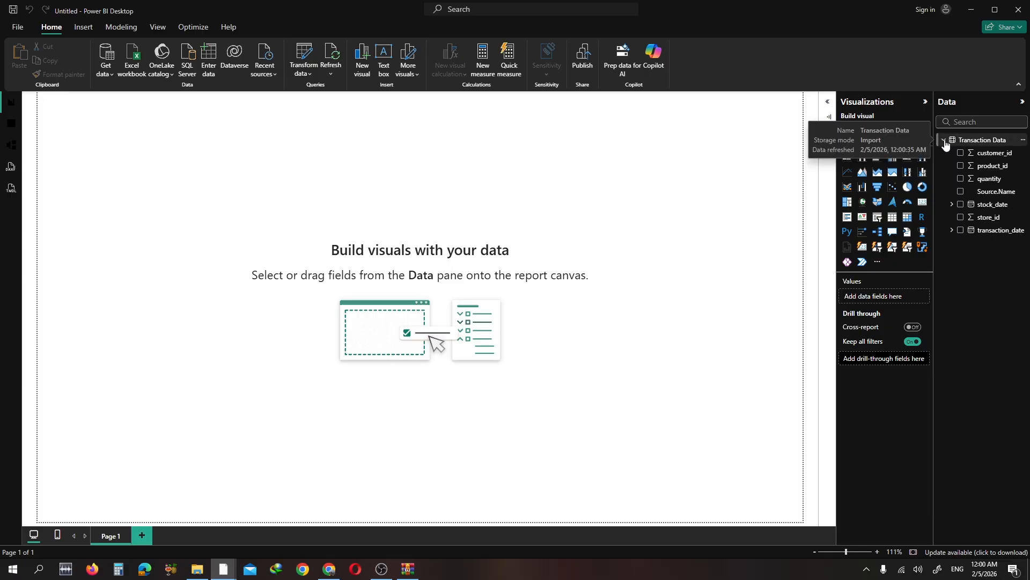
left_click(944, 140)
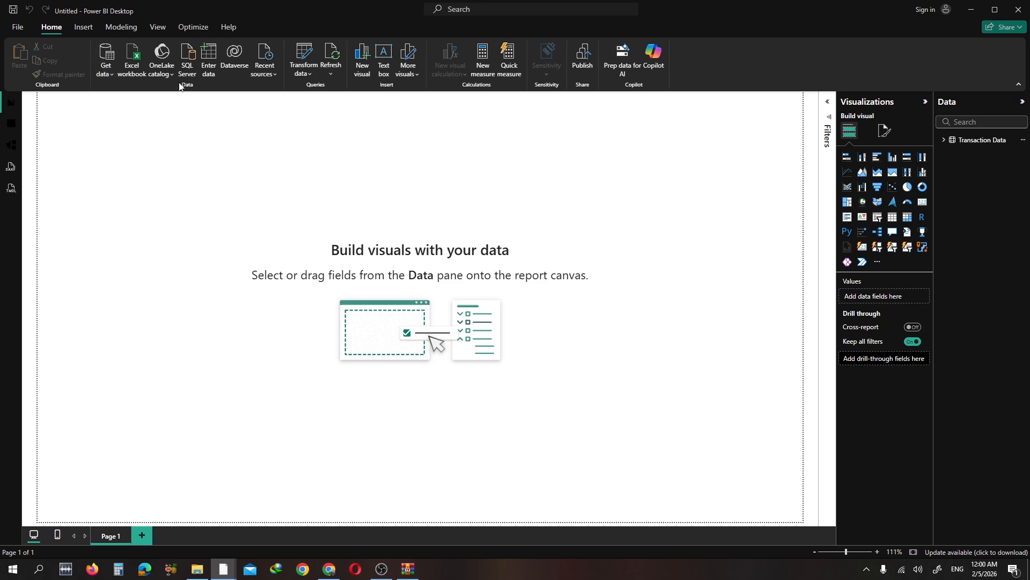
- Examine the loaded Transaction Data rows in the table view and the dates available in the transaction_date filter
left_click(305, 75)
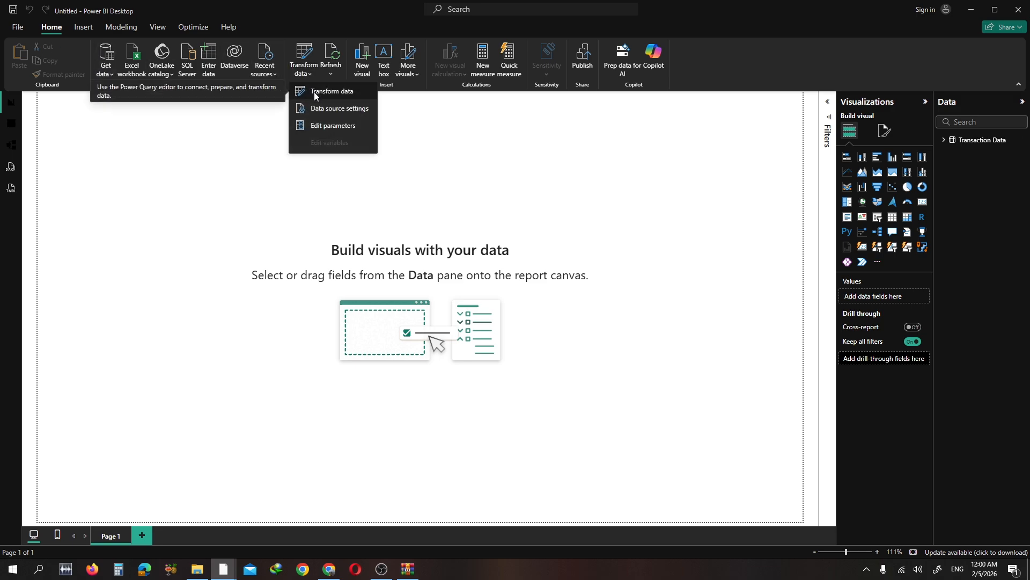
left_click(11, 124)
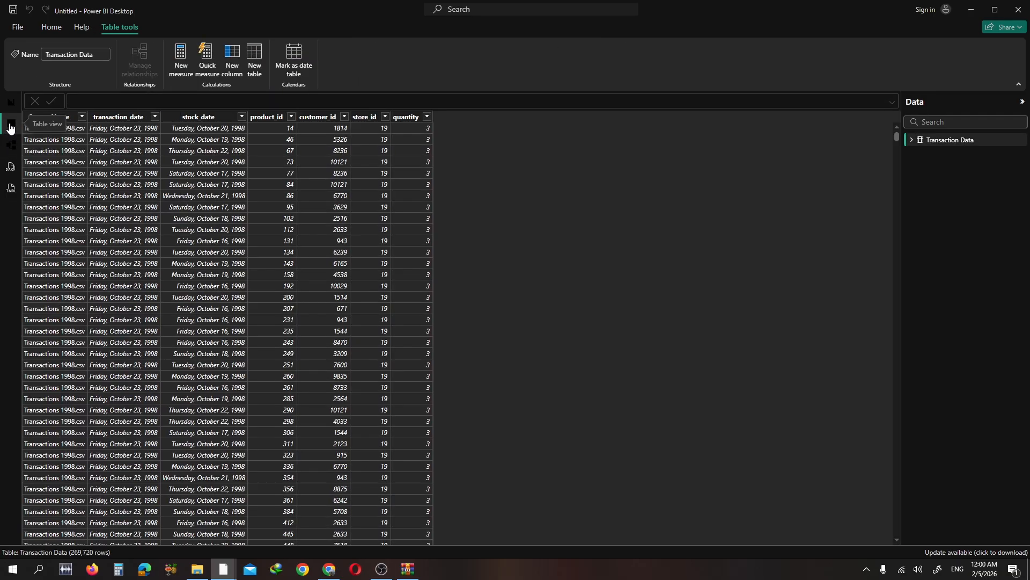
left_click(155, 117)
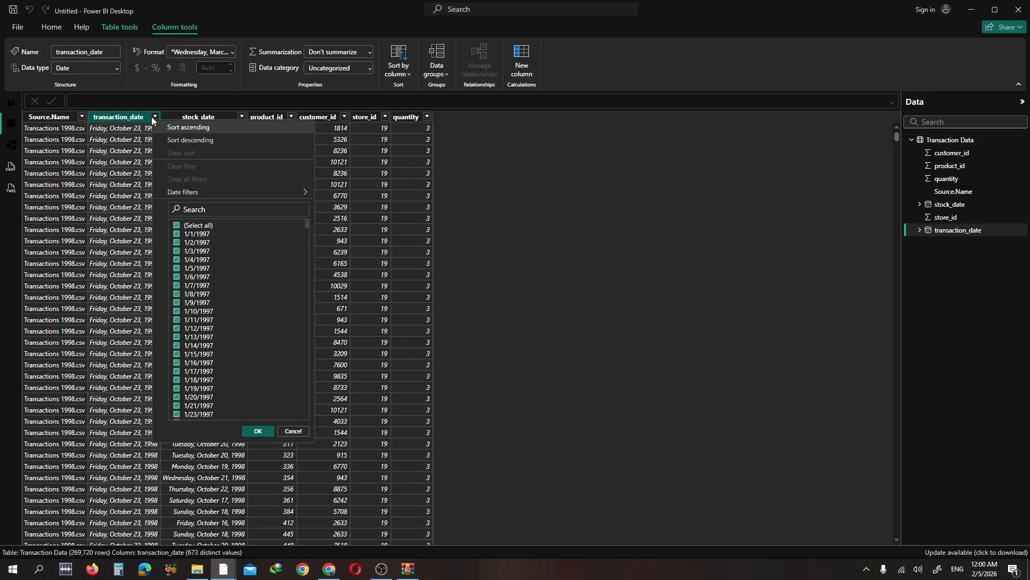
left_click(294, 432)
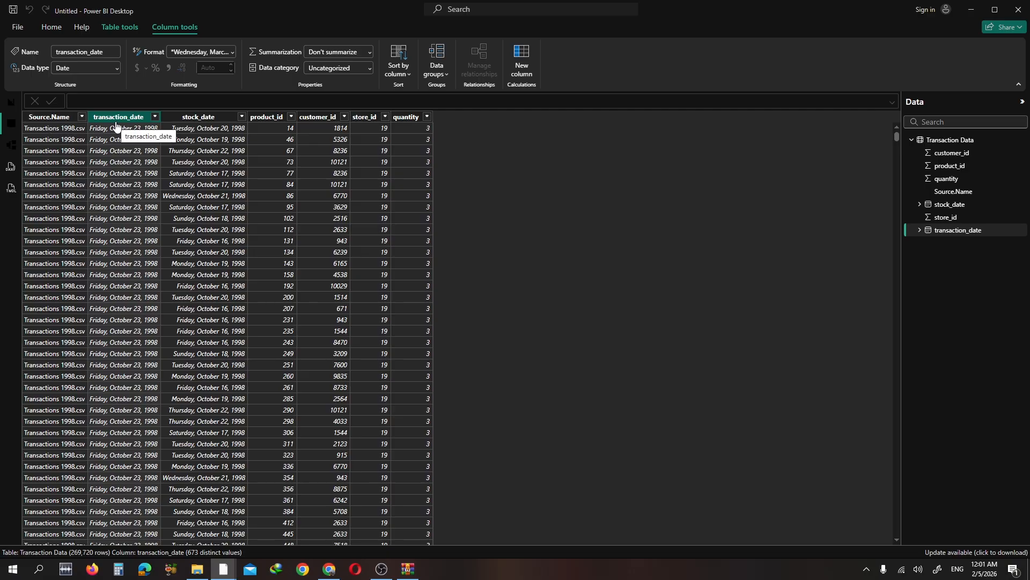
left_click(51, 28)
left_click(78, 71)
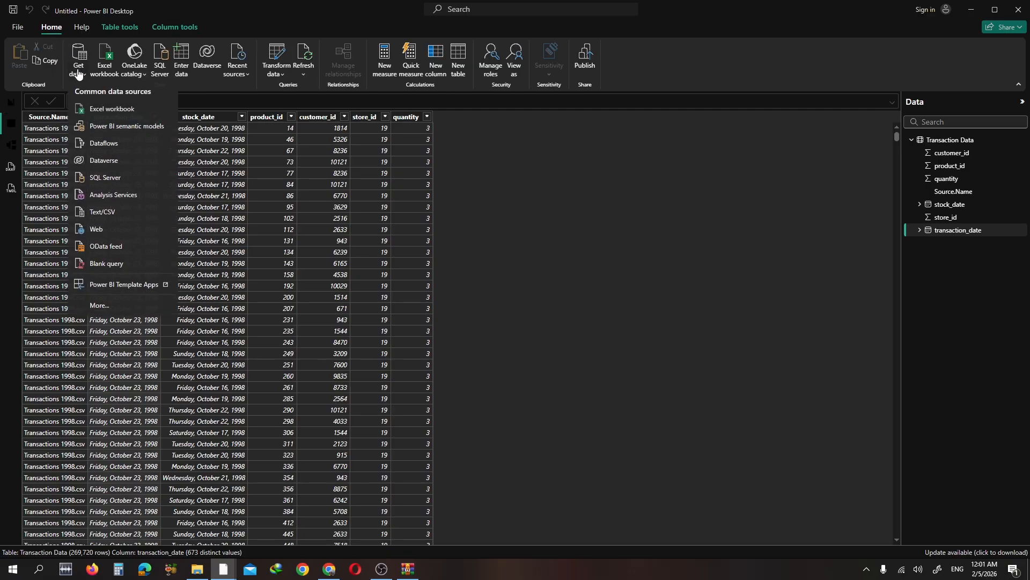
left_click(92, 111)
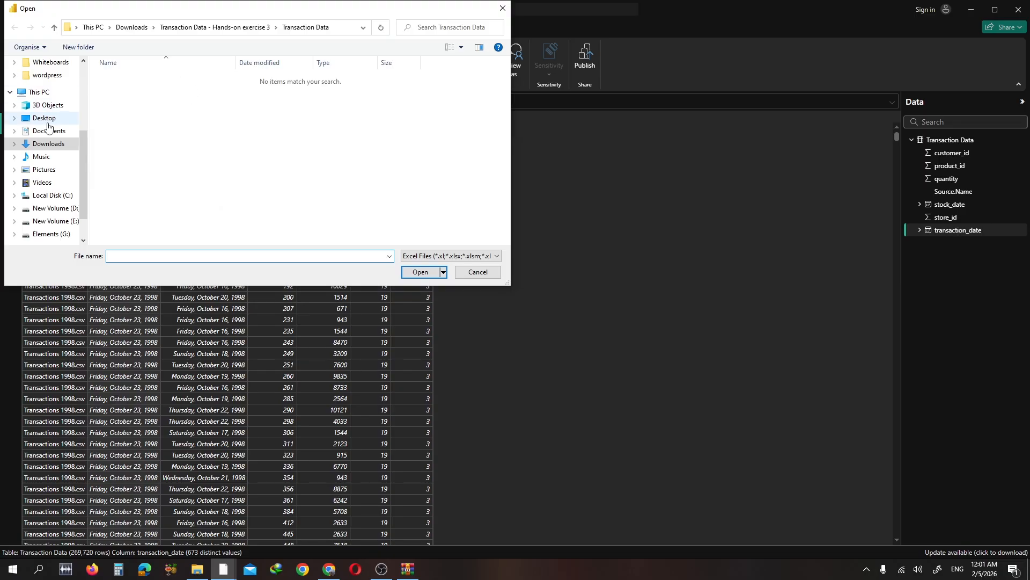
left_click(49, 144)
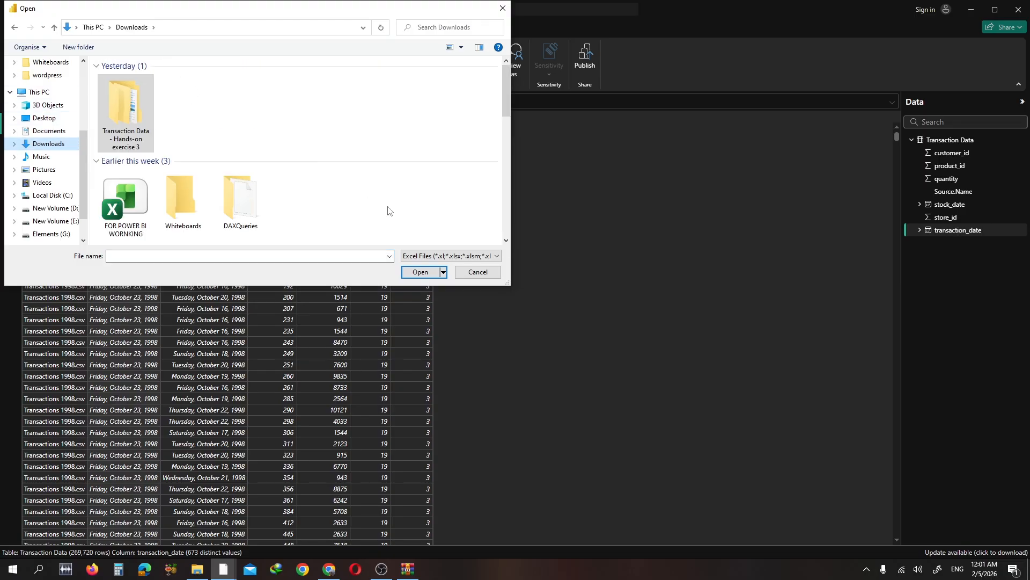
left_click(471, 272)
- Import the Customer data for Hands-on Exercise 2 CSV file from Downloads and open it for transformation in Power Query
left_click(77, 68)
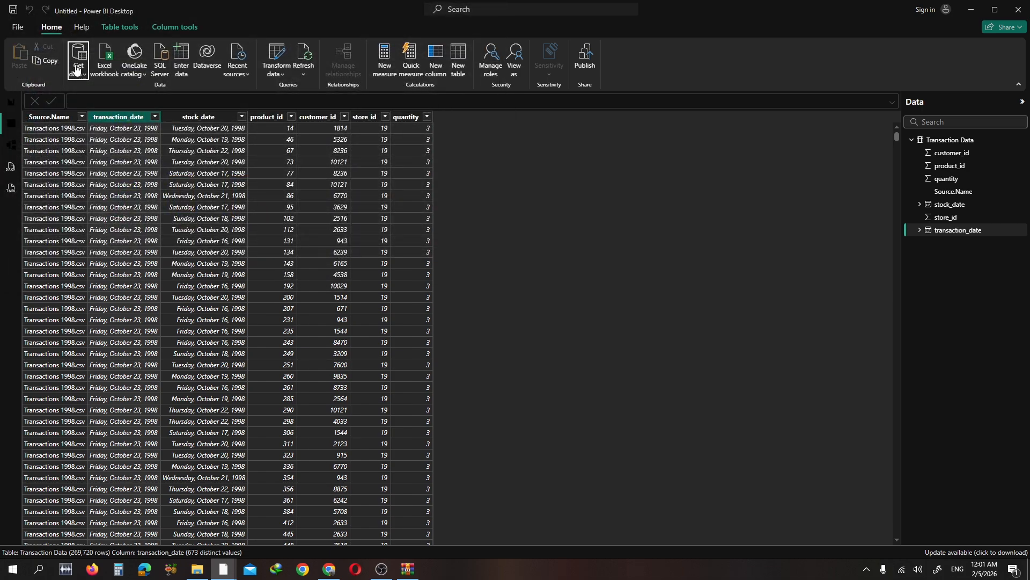
left_click(103, 211)
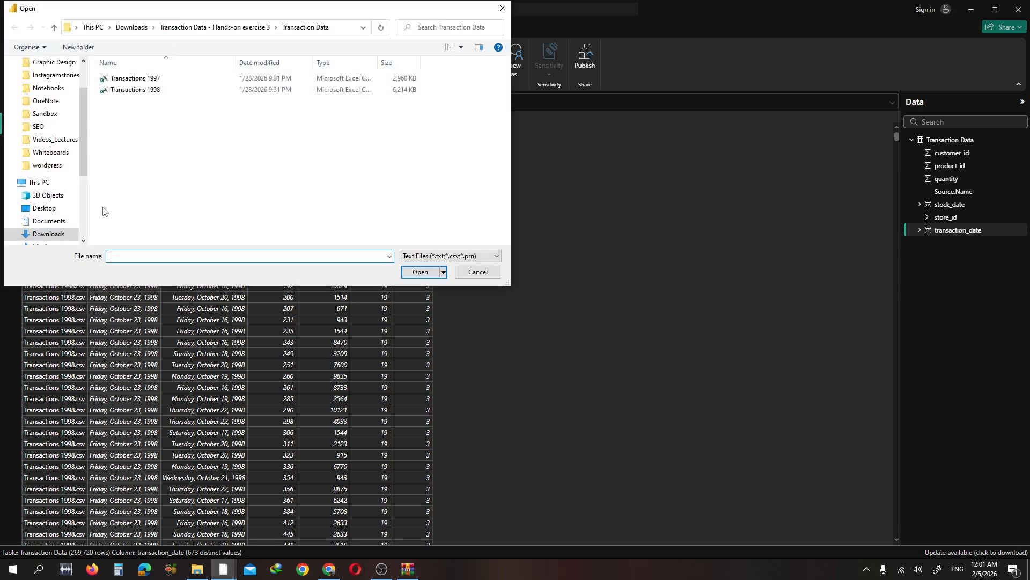
left_click(132, 28)
double_click(114, 114)
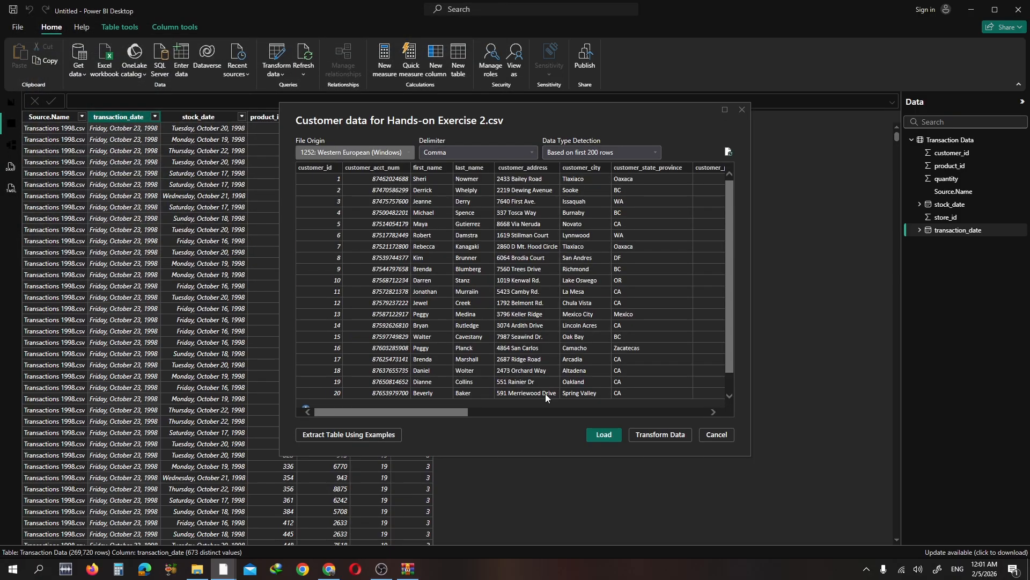
left_click(658, 435)
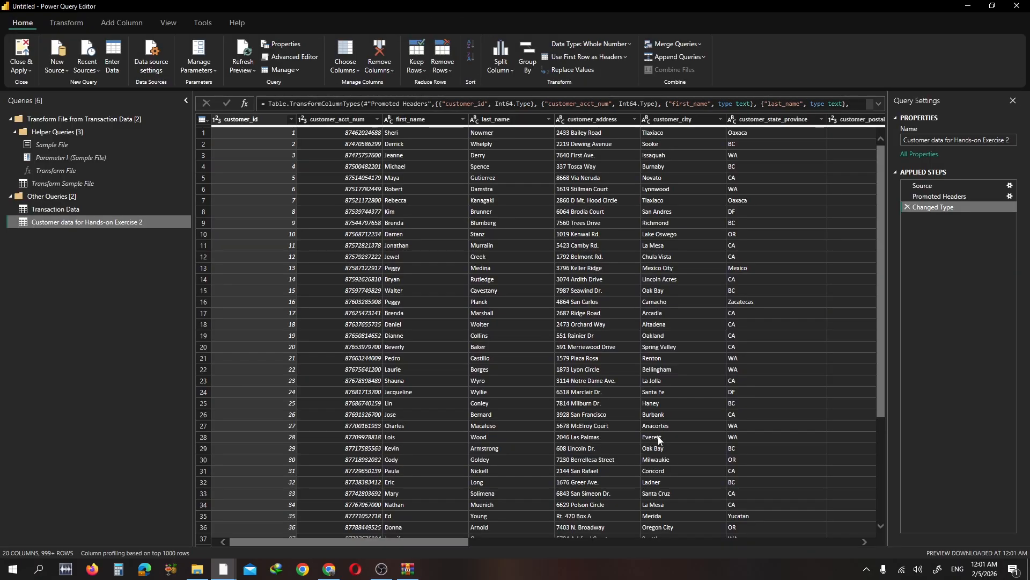
- Rename the Customer data for Hands-on Exercise 2 query as Customer_lookup
left_click(67, 211)
double_click(65, 221)
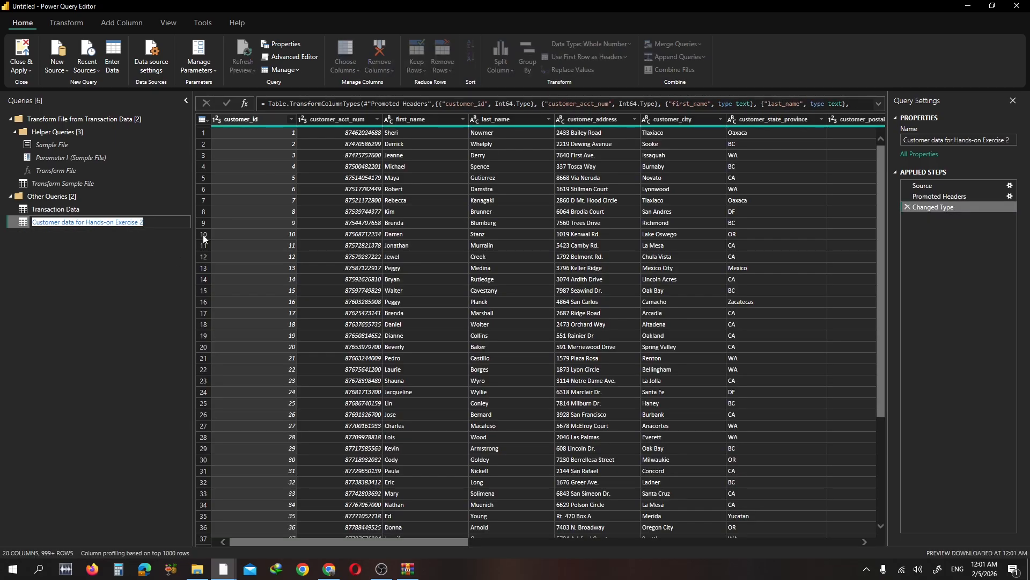
type("Customer")
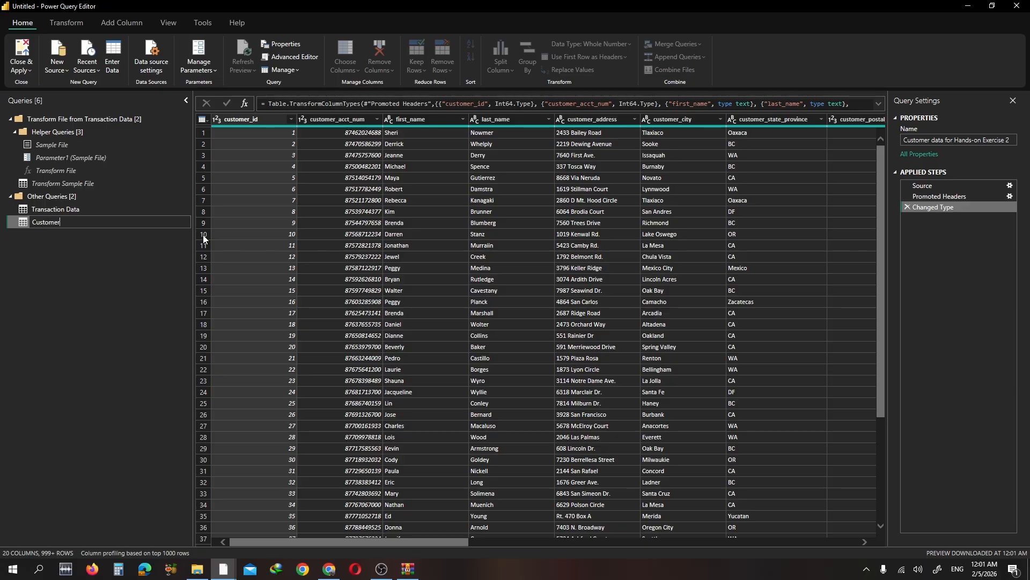
type("lookup")
key("Return")
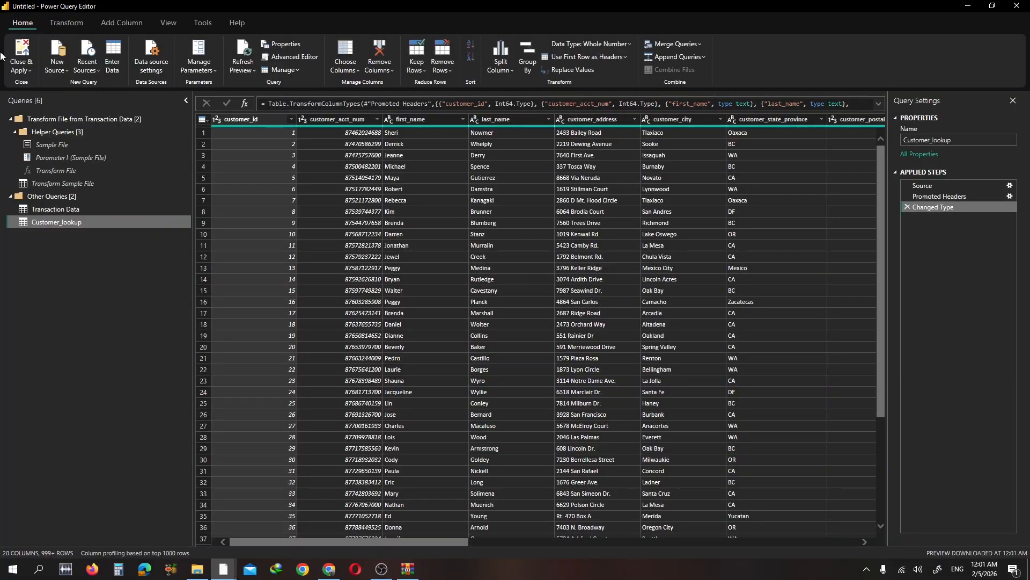
- Close and apply the query changes, and move the Customer_lookup table farther from Transaction Data in the model diagram
left_click(27, 71)
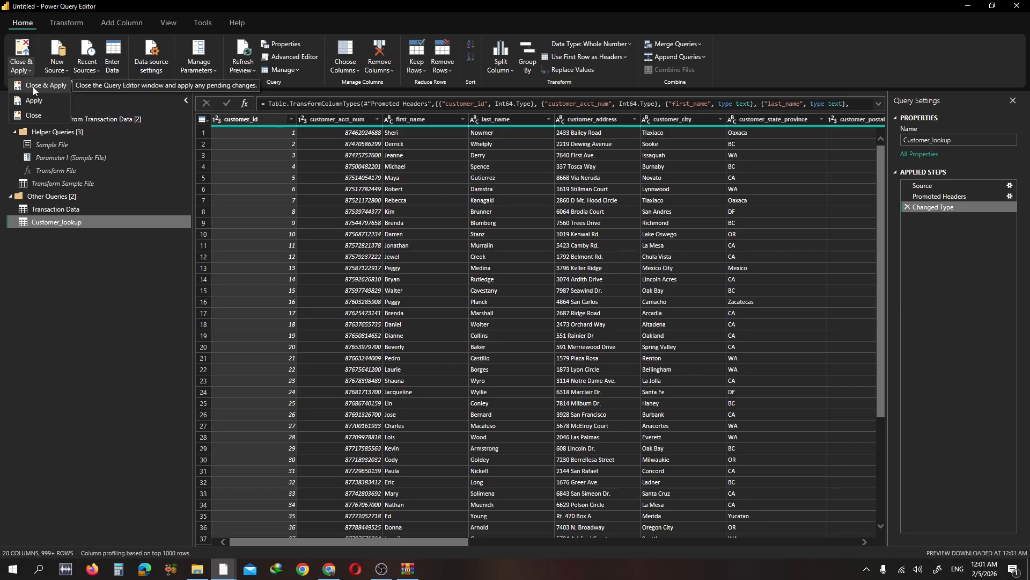
left_click(33, 87)
left_click(791, 100)
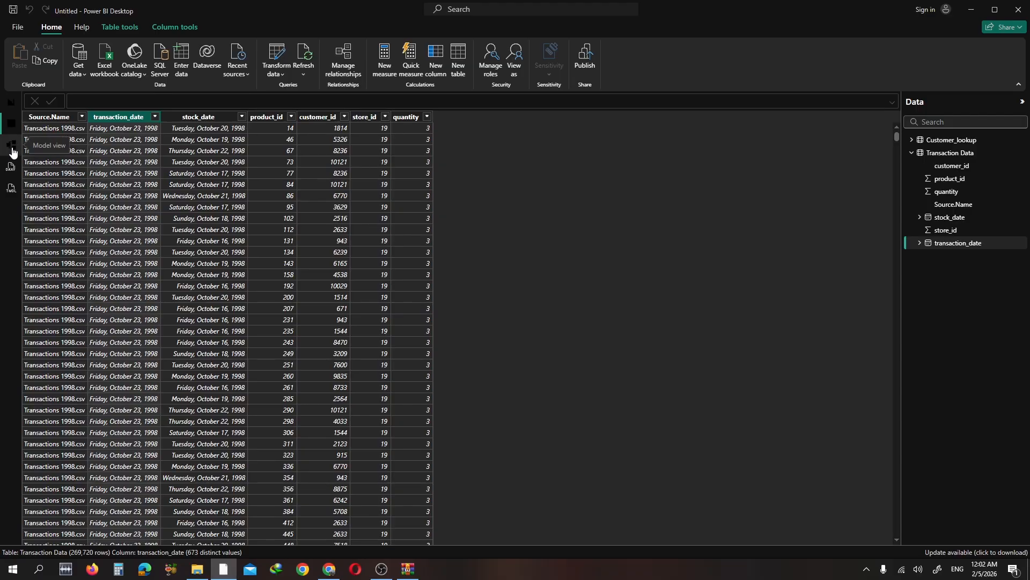
left_click(24, 151)
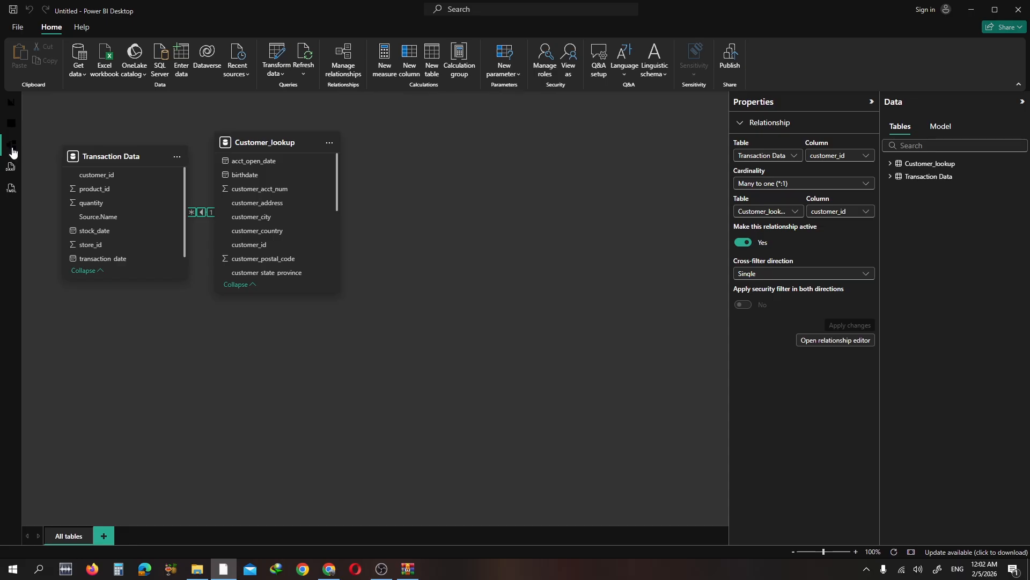
left_click_drag(258, 147, 392, 238)
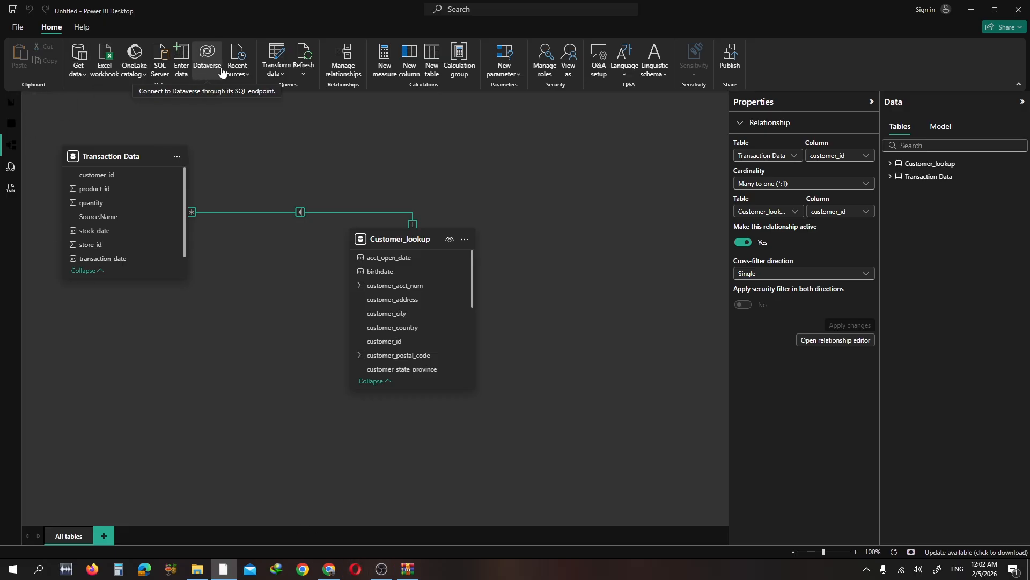
- Open the data source settings and capture a screenshot of the dialog to the clipboard
left_click(279, 75)
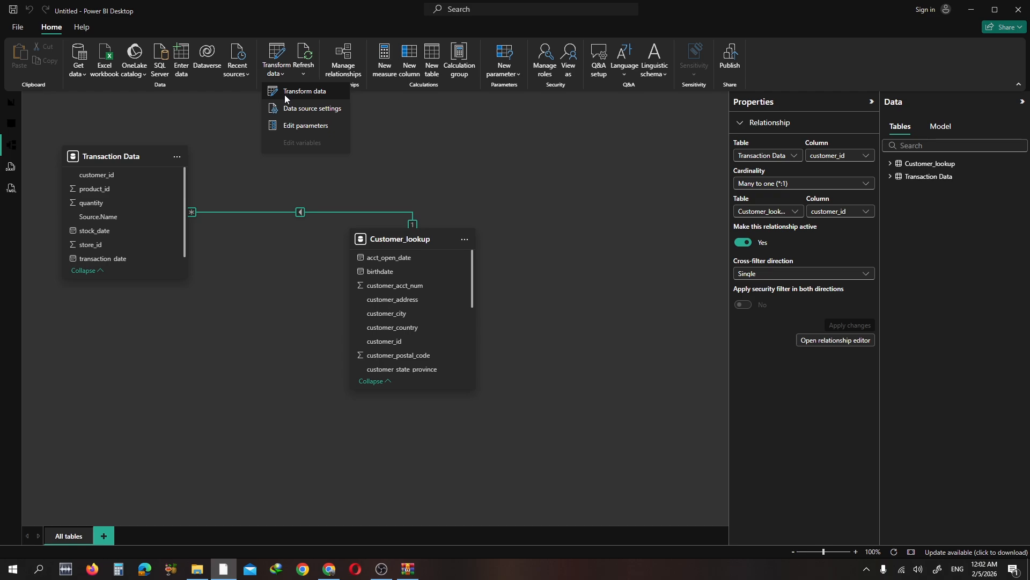
left_click(290, 110)
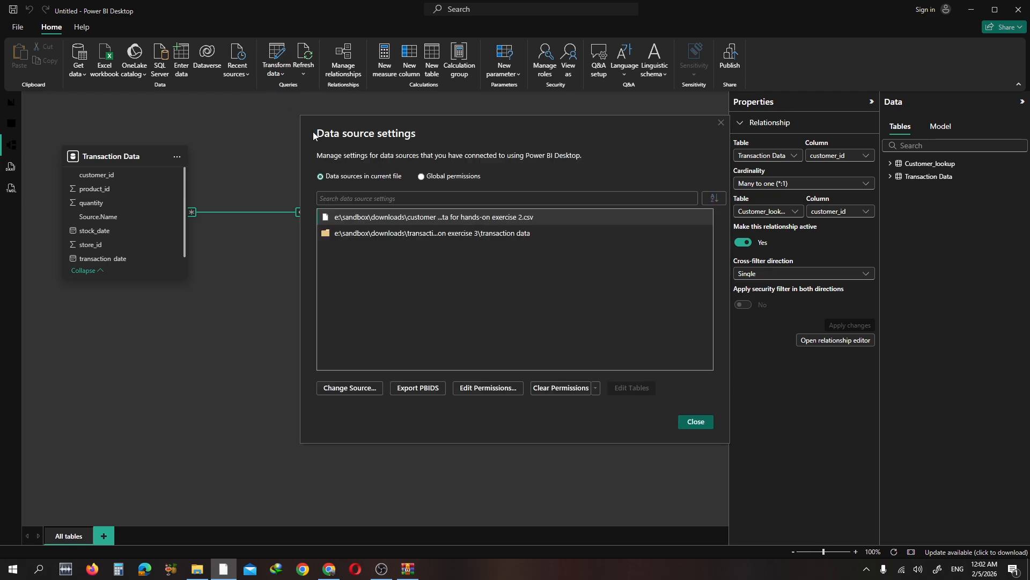
key("super+shift+s")
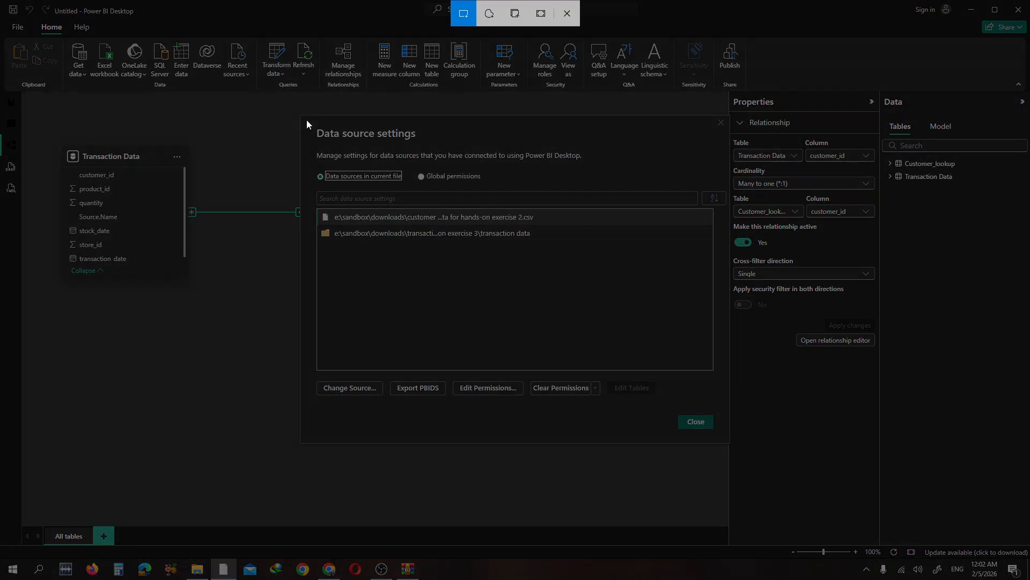
left_click_drag(269, 108, 739, 471)
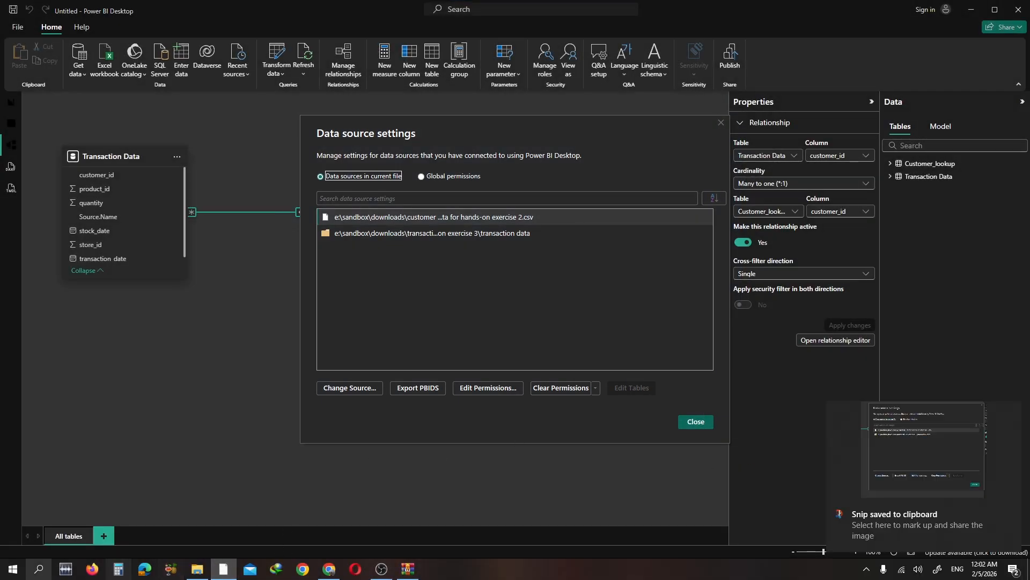
- Launch Microsoft Word for preparing the exercise solution
left_click(1, 575)
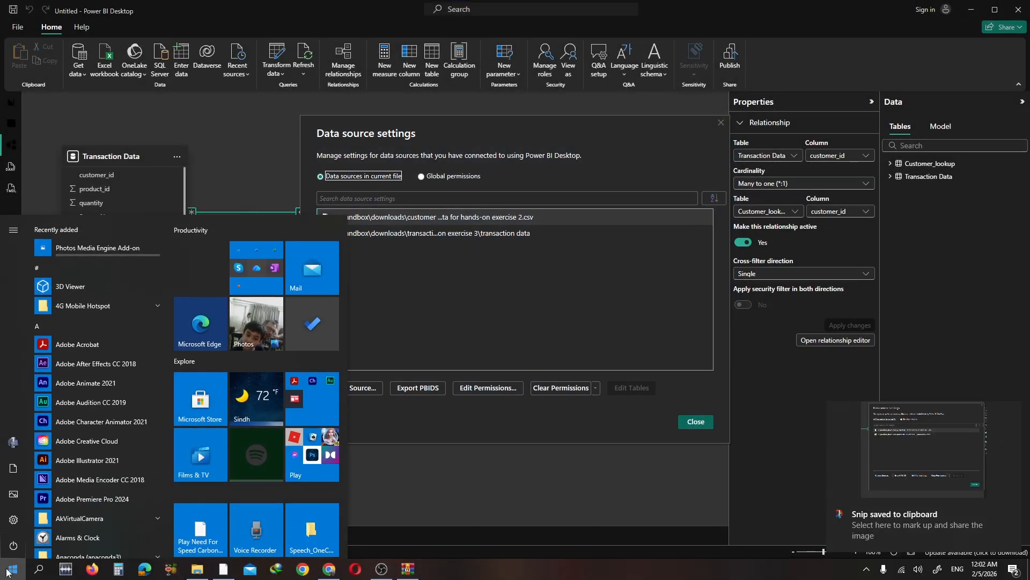
type("word")
key("Return")
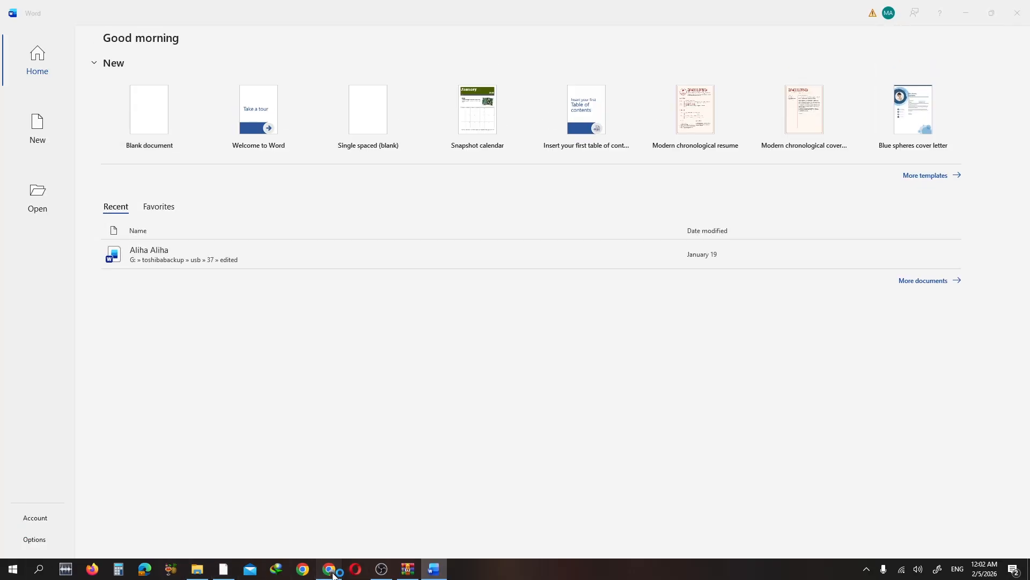
- Switch to the exercise PDF in Chrome and copy its heading lines from Hands-on Exercise No. 3 to Data Analytics & Business Intelligence
left_click(329, 569)
scroll(407, 349, "up", 15)
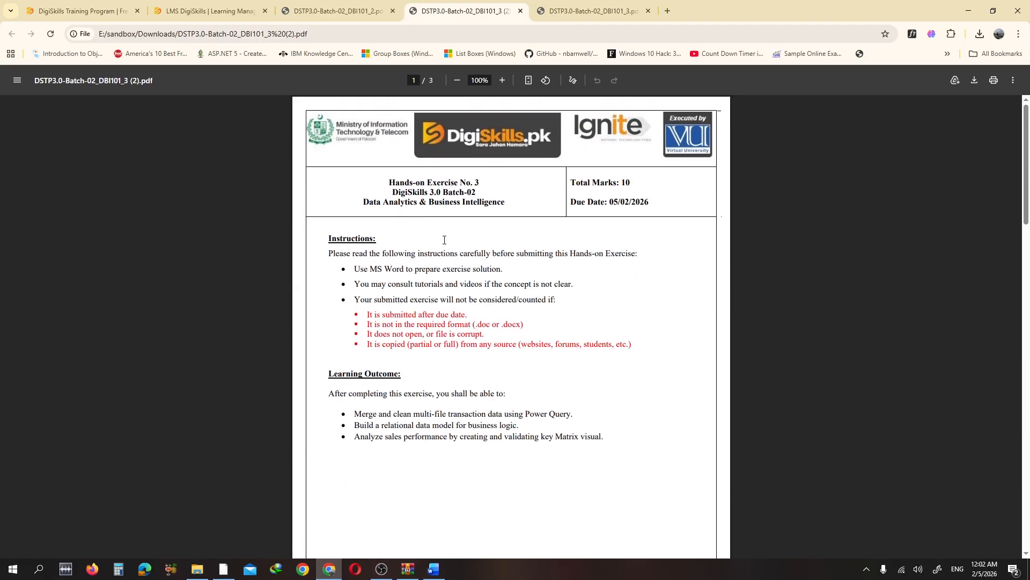
left_click_drag(389, 183, 506, 205)
key("ctrl+c")
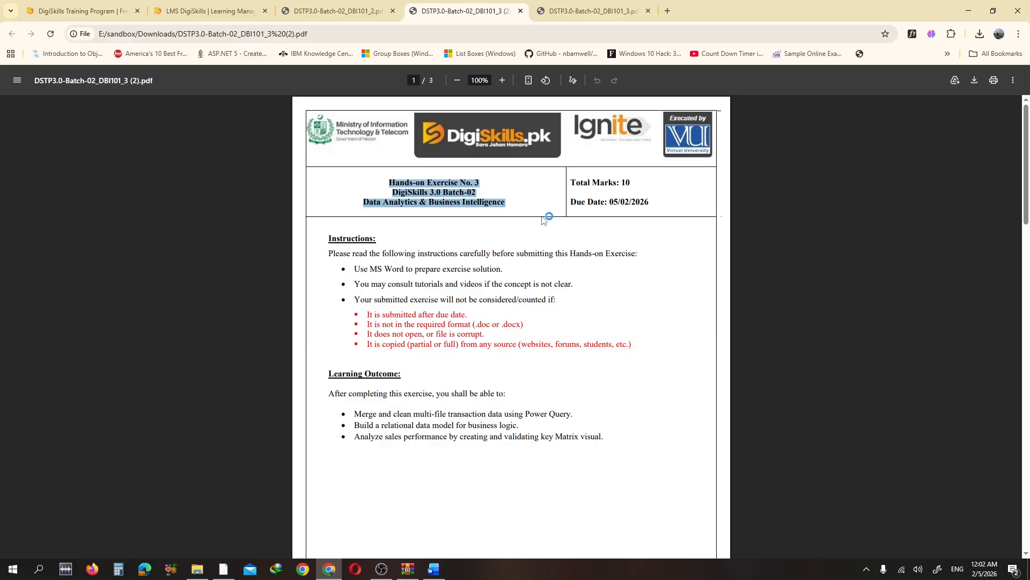
- Return to Word, create a blank document and paste the copied exercise heading into it
key("alt+Tab")
left_click(121, 124)
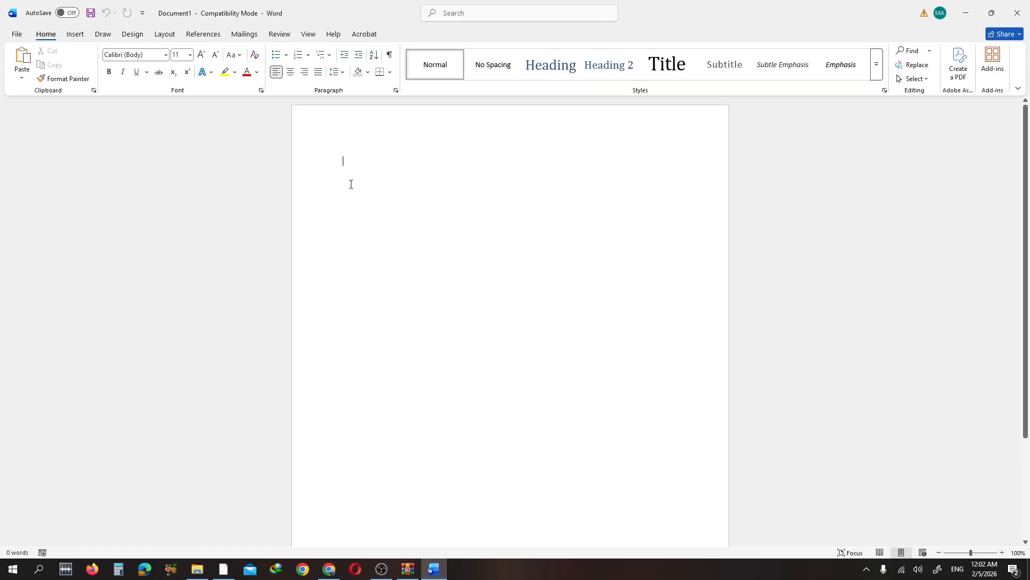
key("ctrl+v")
- Format the pasted exercise heading as bold and enlarge it to 16 pt
key("ctrl+a")
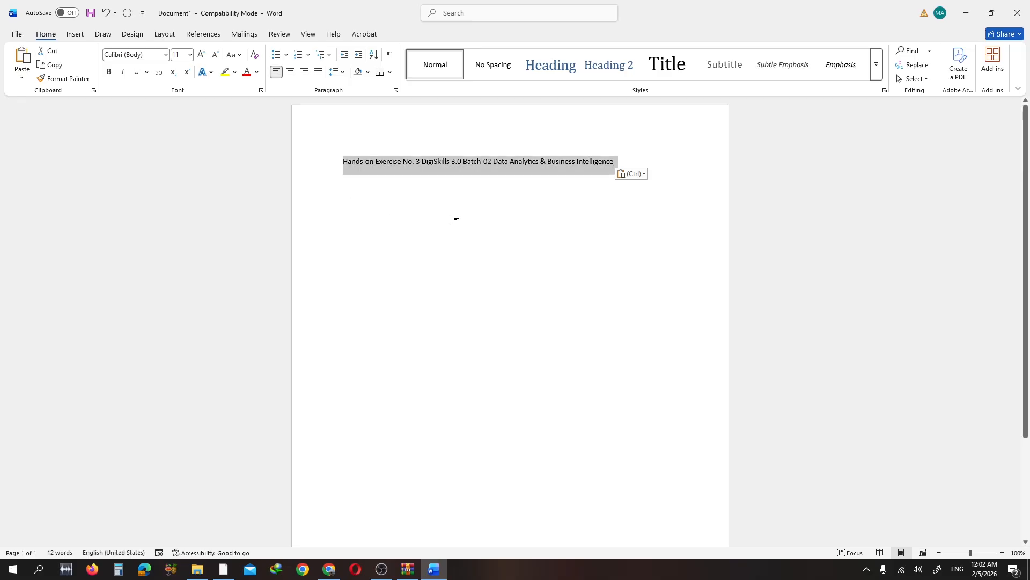
key("ctrl+b")
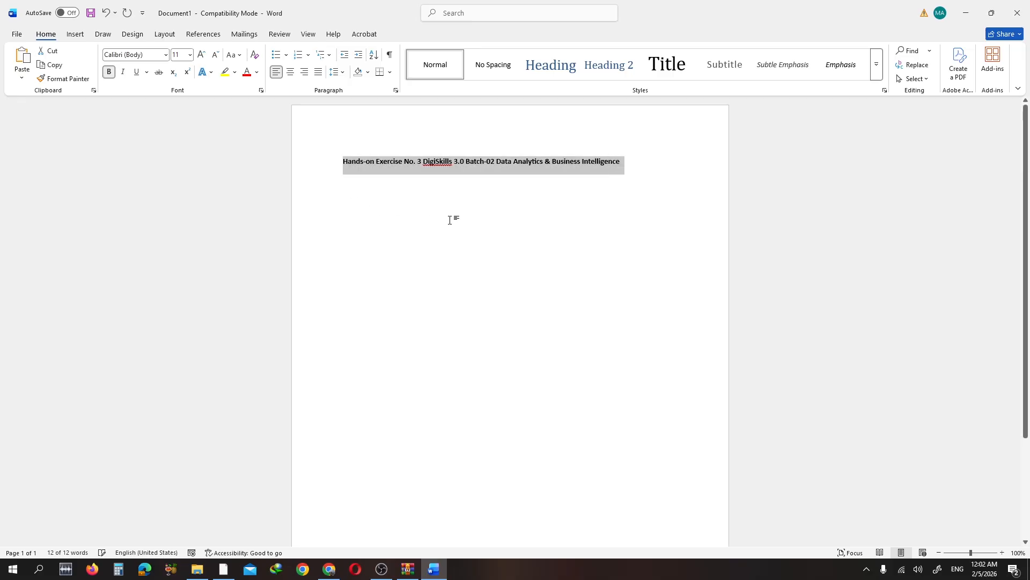
scroll(449, 220, "up", 1)
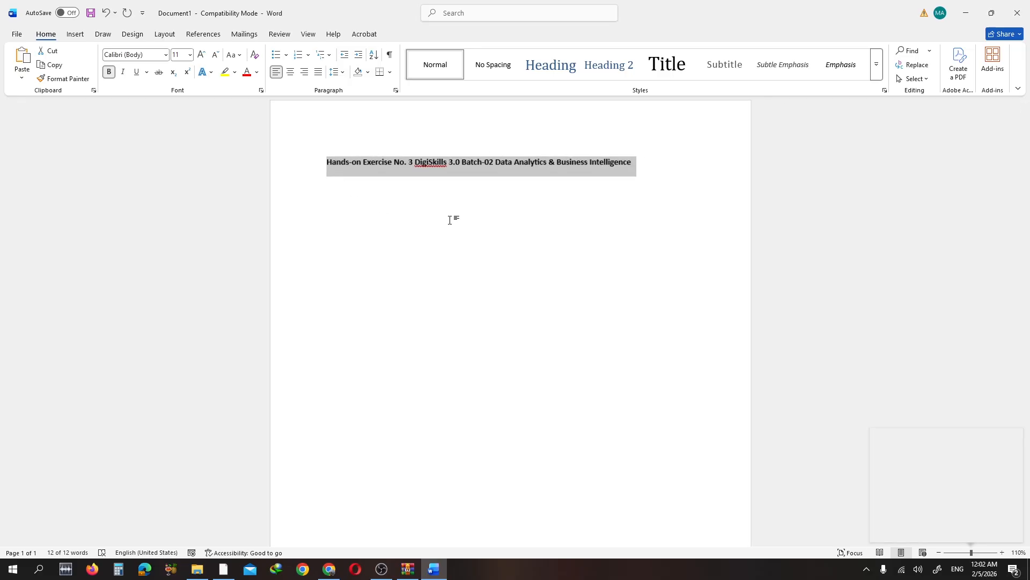
left_click(449, 220)
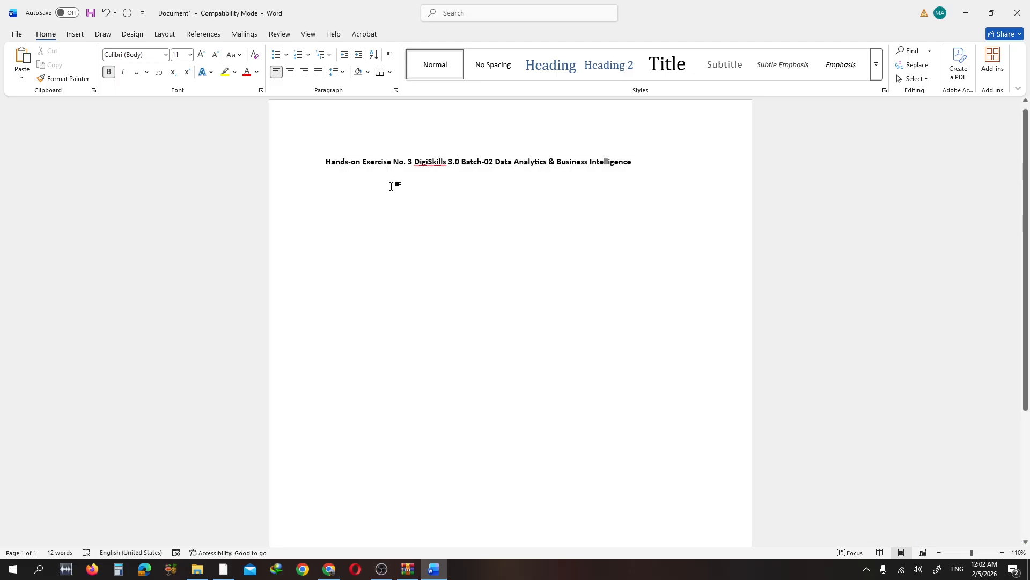
left_click_drag(332, 156, 476, 179)
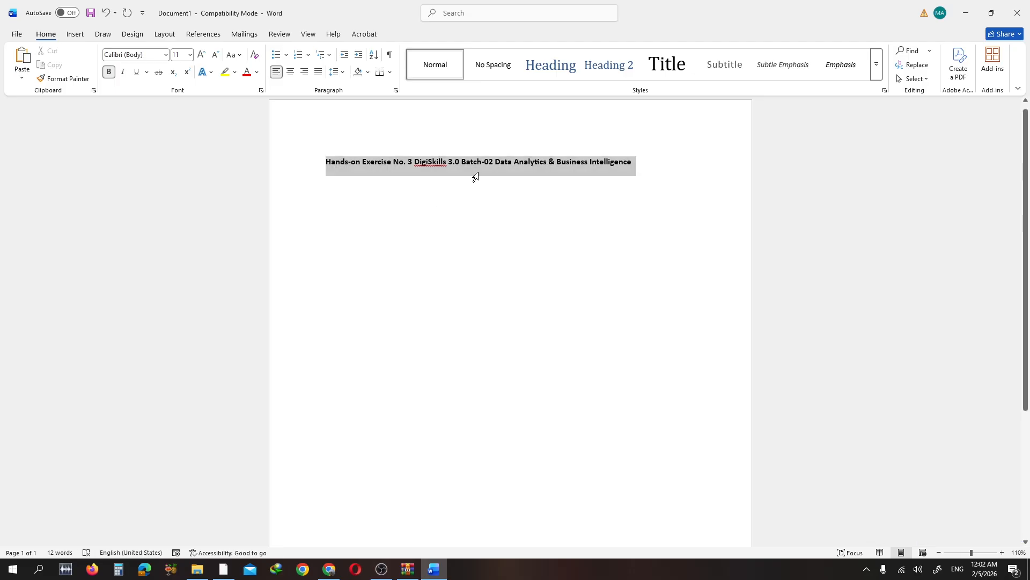
left_click(201, 56)
left_click(201, 56)
left_click(202, 56)
- Add blank lines below the heading and set the font size there to 12 pt
left_click(375, 240)
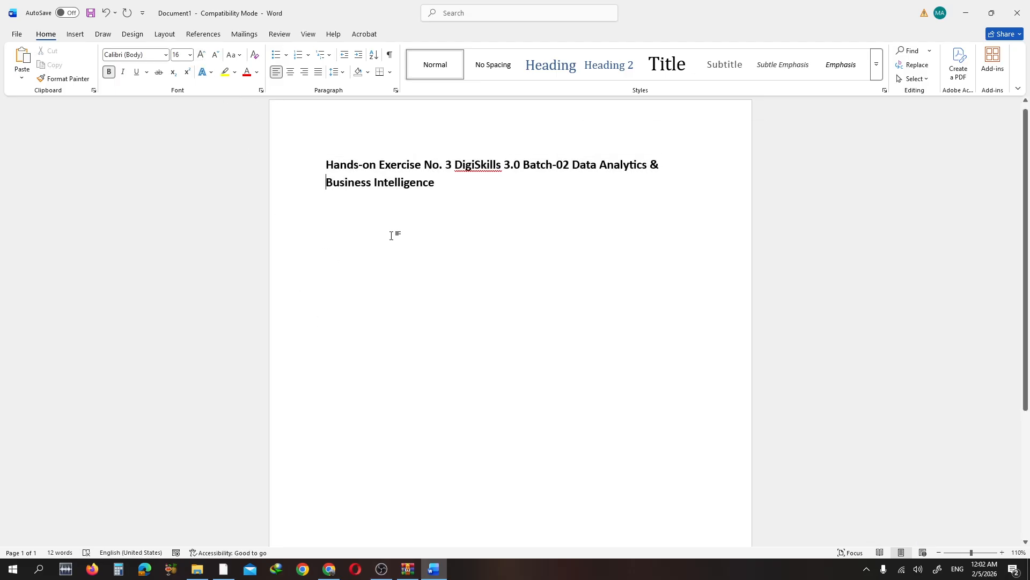
key("Return")
key("Return")
key("Return")
left_click(188, 56)
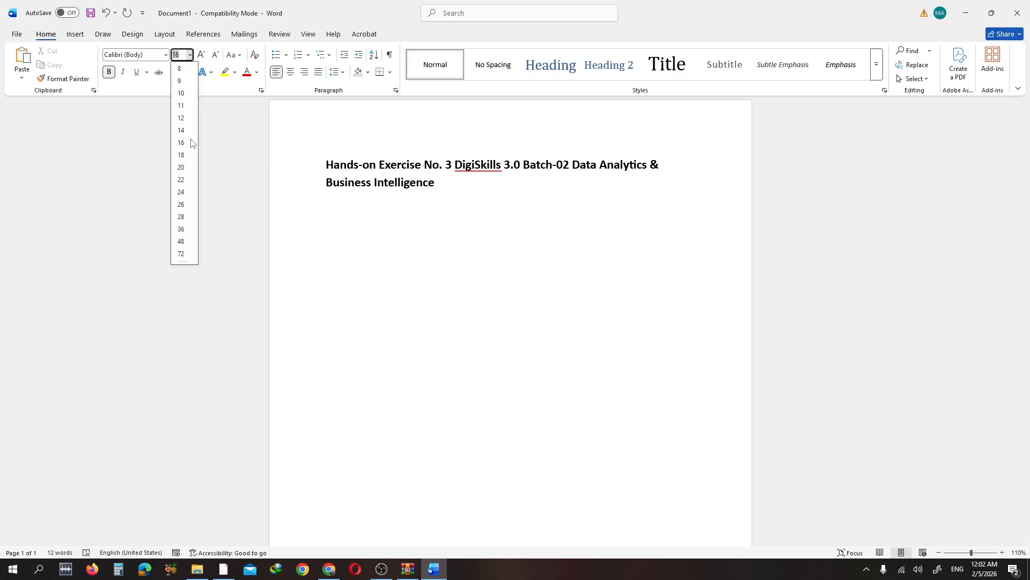
left_click(180, 110)
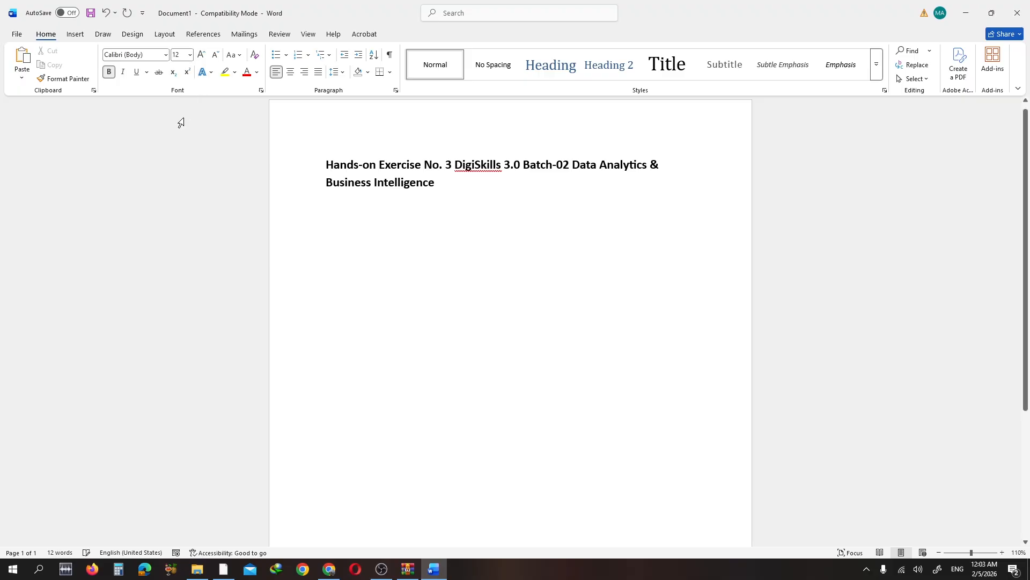
- Switch to the exercise PDF in Chrome and copy the bold instruction from "First prepare the given data" to "Exercise 2 solution datafile."
key("alt+Tab")
scroll(436, 342, "down", 5)
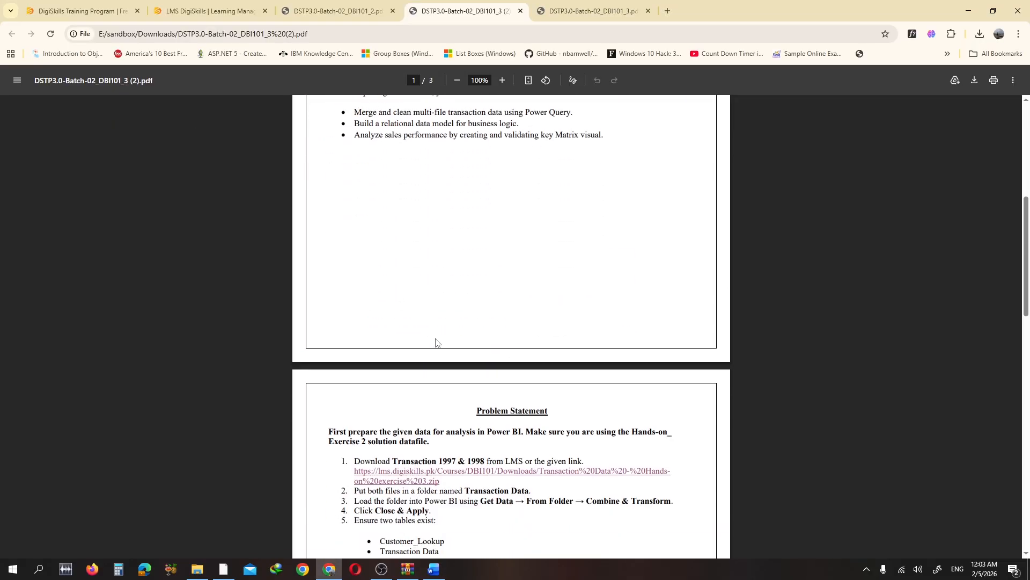
scroll(436, 342, "down", 5)
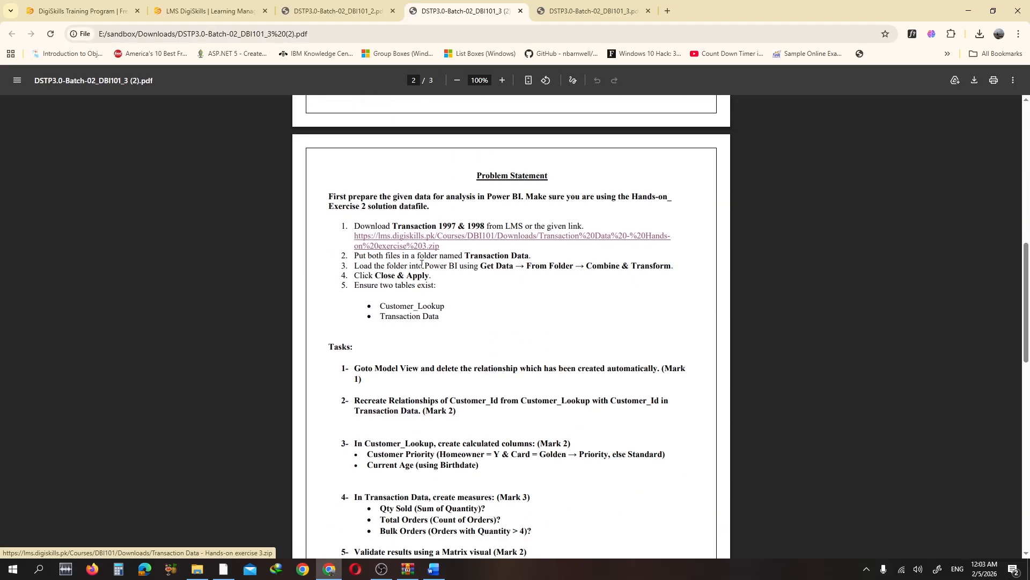
left_click_drag(461, 314, 374, 261)
left_click_drag(445, 312, 356, 236)
left_click(353, 227)
double_click(365, 226)
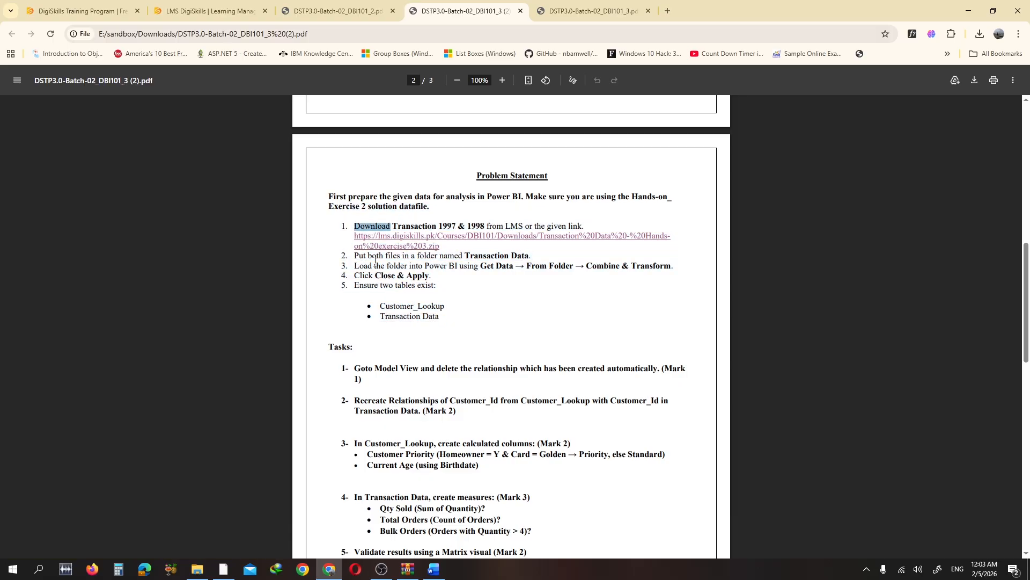
left_click(440, 315)
left_click_drag(330, 194, 437, 209)
key("ctrl+c")
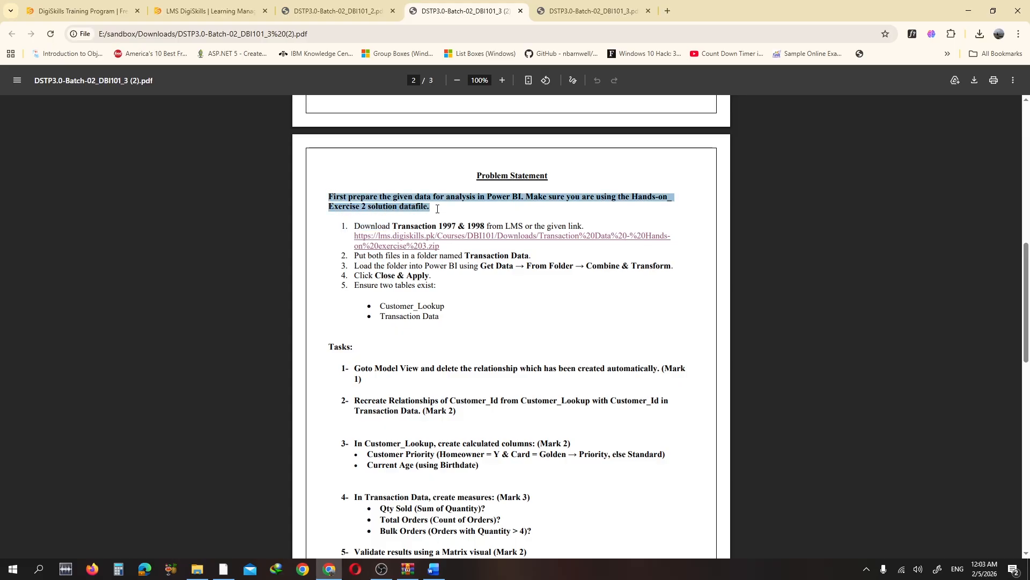
- Return to Word, paste the copied data preparation instruction below the heading and add blank lines under it
key("alt+Tab")
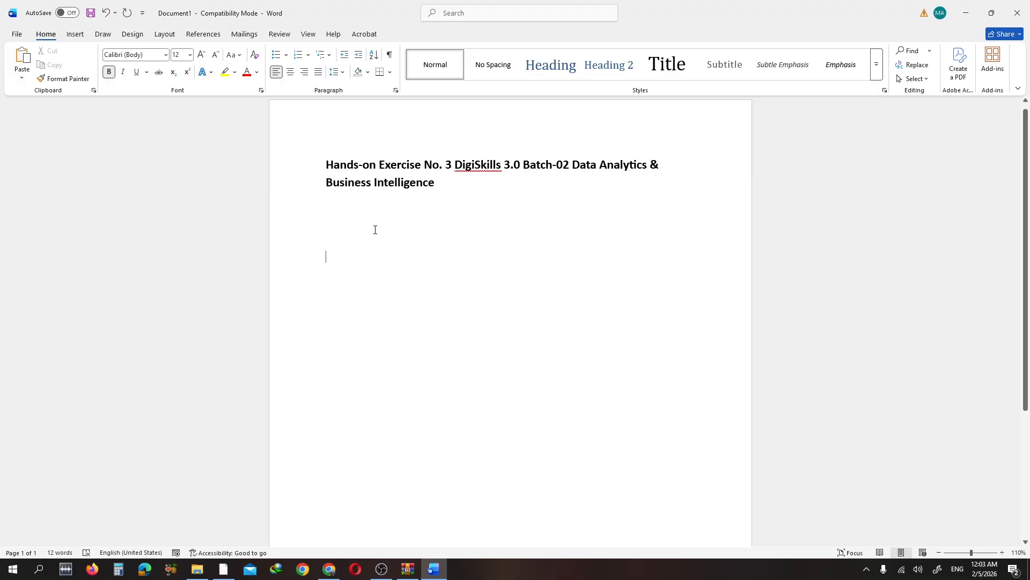
key("ctrl+v")
key("Return")
key("Return")
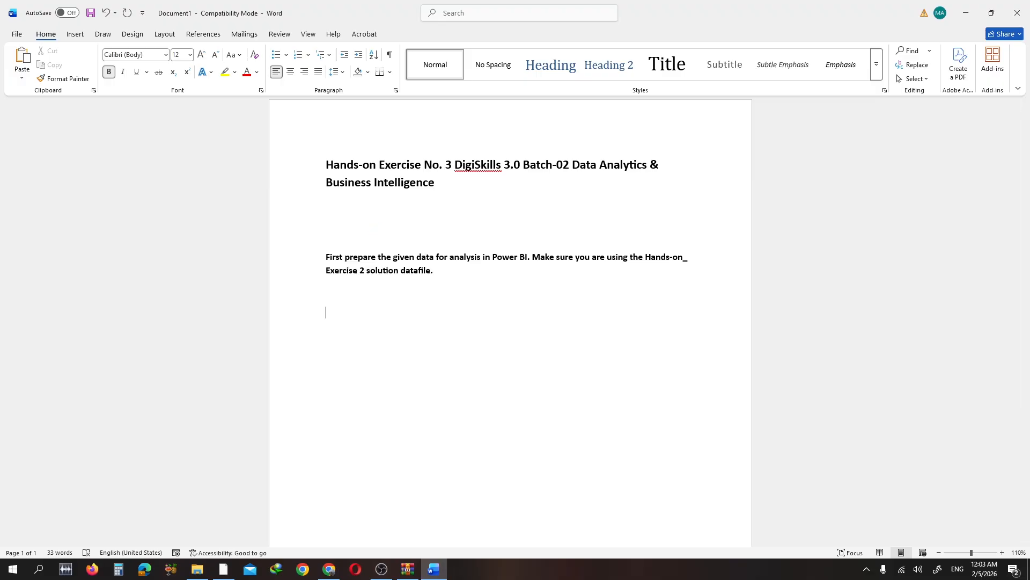
- Insert the Data source settings screenshot from the clipboard history below the instruction and add blank lines until a second page starts
key("super+v")
key("Down")
key("Down")
key("Return")
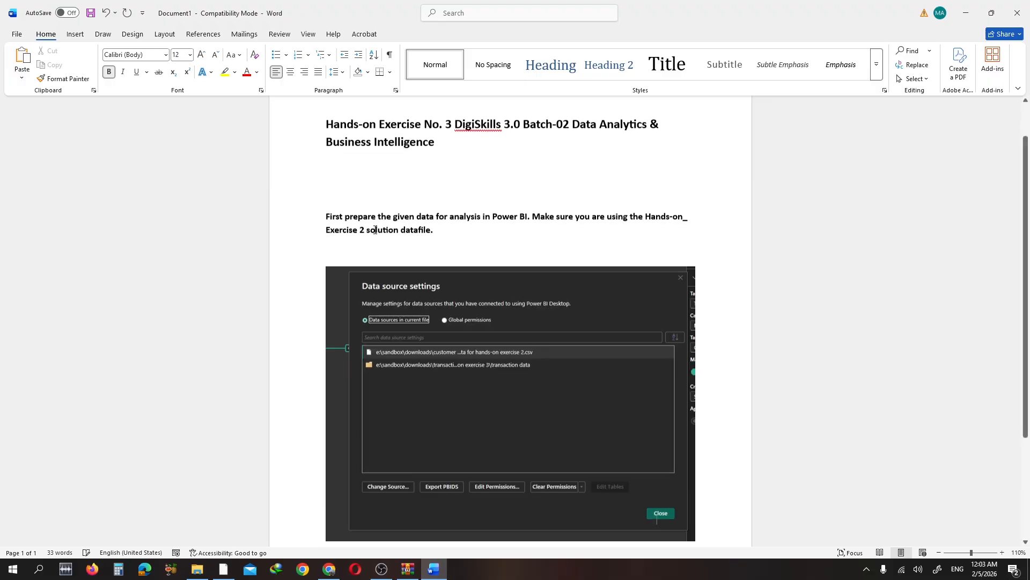
key("Return")
key("Return")
key("Return")
key("Return")
key("Return")
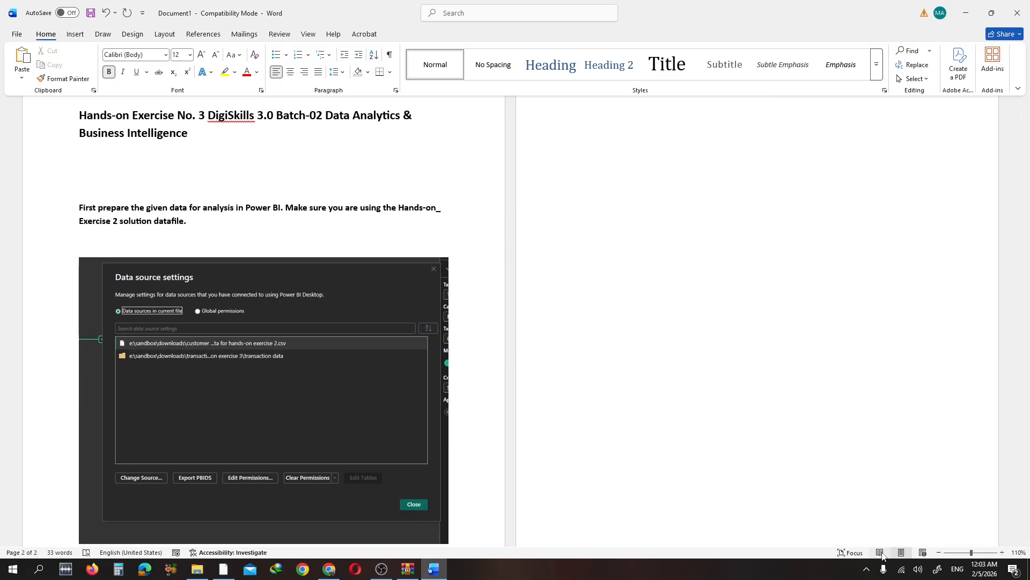
- Set the document view to One Page and zoom in to a readable size around the second page
scroll(434, 298, "down", 3)
double_click(126, 439)
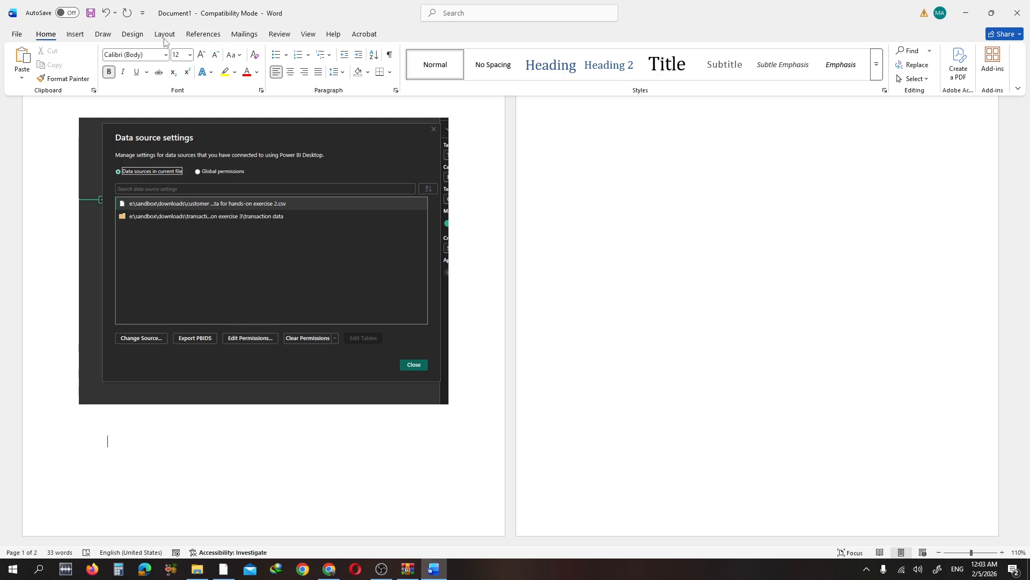
left_click(308, 35)
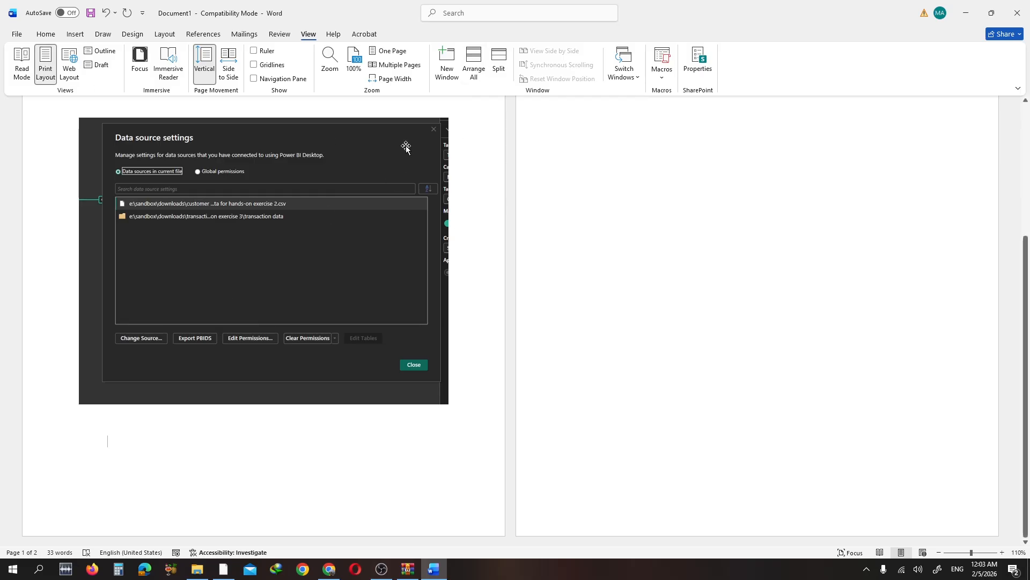
left_click(388, 51)
scroll(432, 330, "down", 3)
scroll(439, 377, "up", 3, "ctrl")
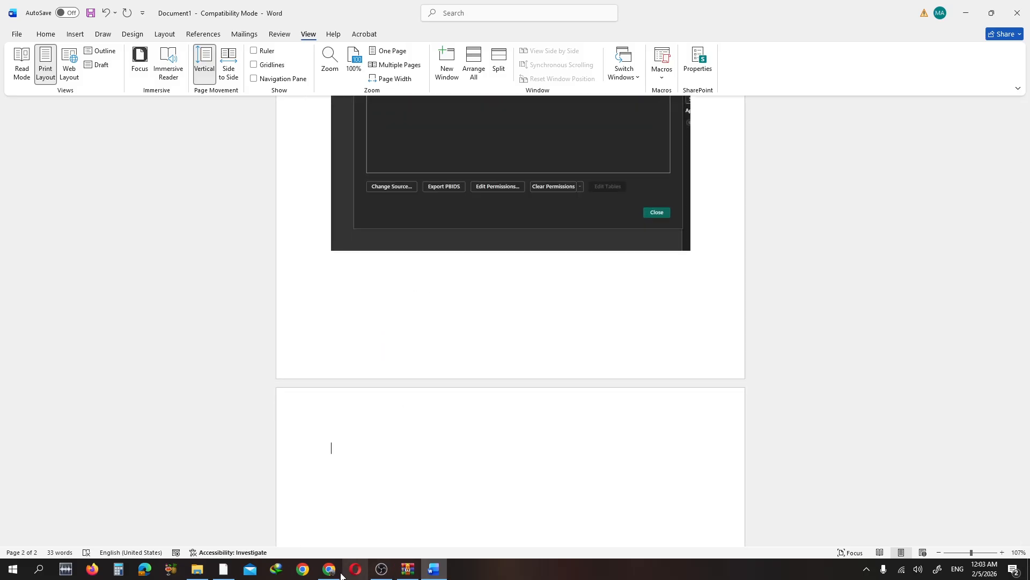
- Switch to the exercise PDF in Chrome and copy the text of task 1 about deleting the automatically created relationship
left_click(382, 569)
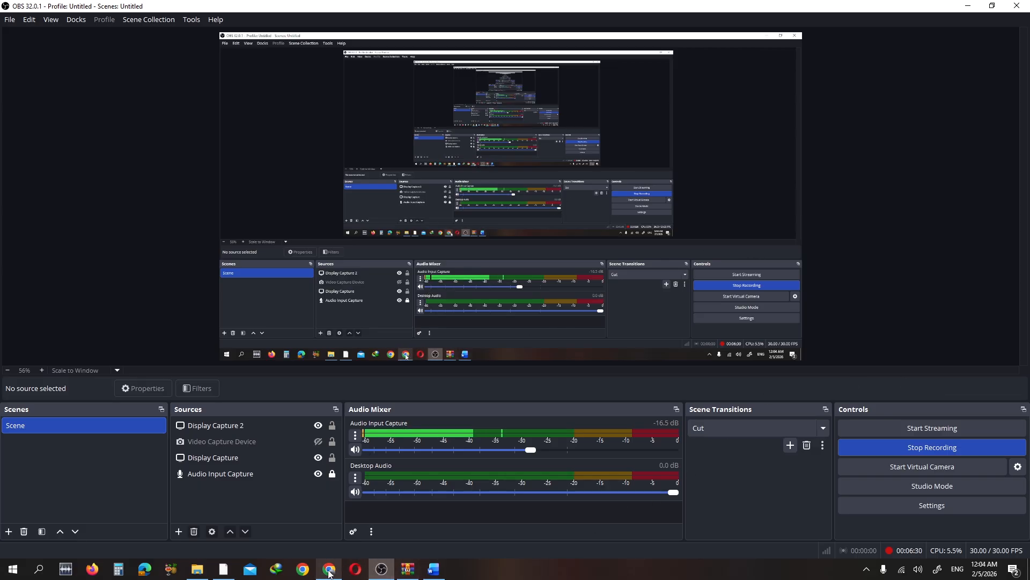
left_click(329, 568)
scroll(435, 349, "down", 1)
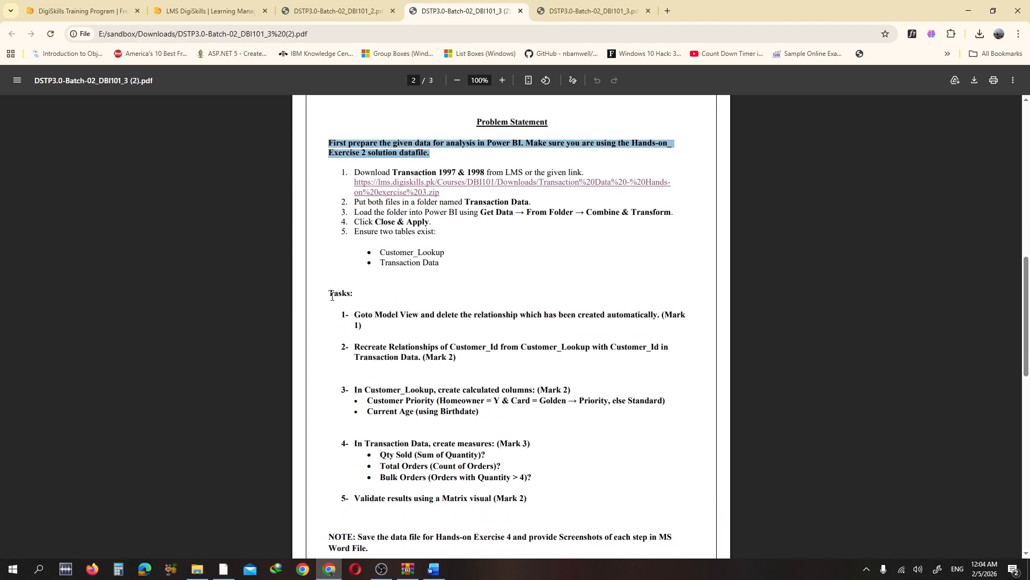
left_click_drag(355, 318, 372, 324)
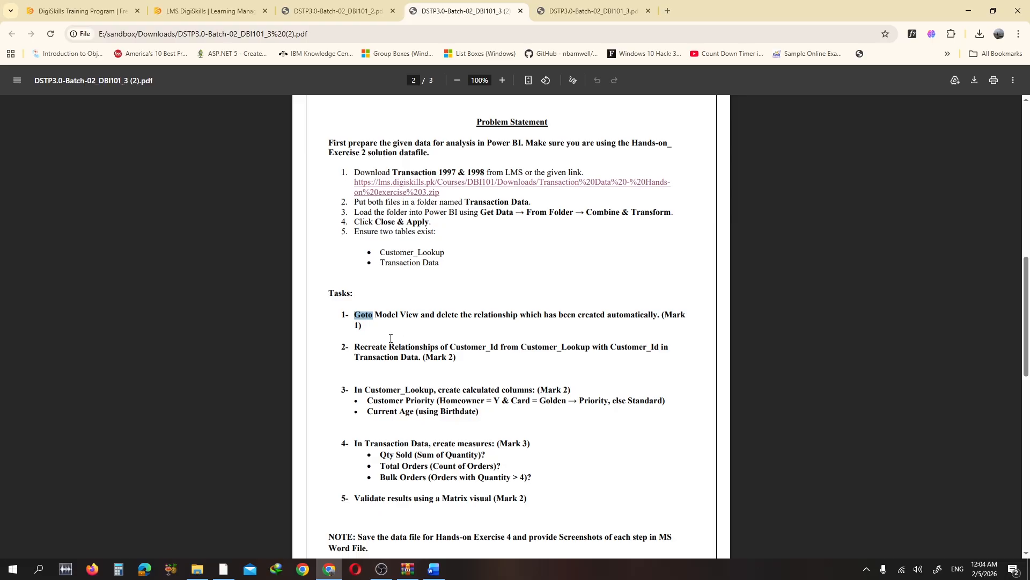
left_click(358, 316)
mouse_move(358, 315)
left_mouse_down()
mouse_move(378, 324)
mouse_move(351, 317)
left_mouse_up()
key("ctrl+c")
left_click(378, 329)
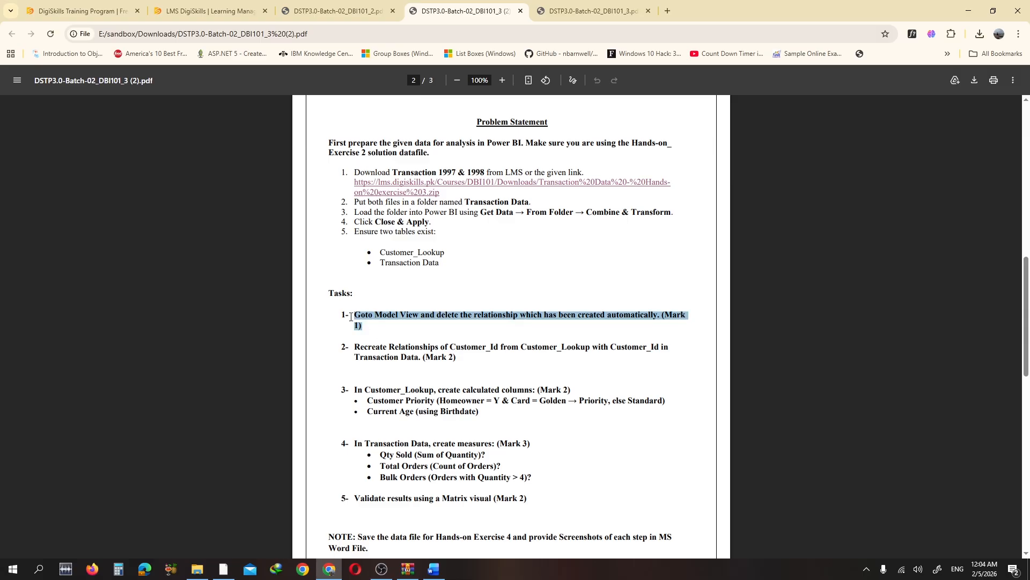
- Return to Word, paste the task 1 text at the start of the second page and add blank lines below it
key("alt+Tab")
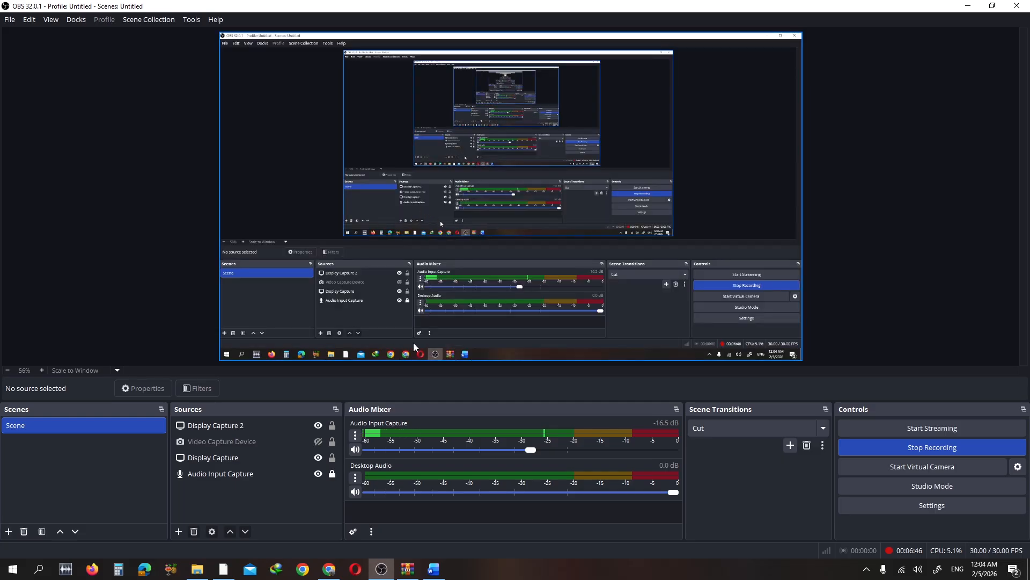
left_click(433, 568)
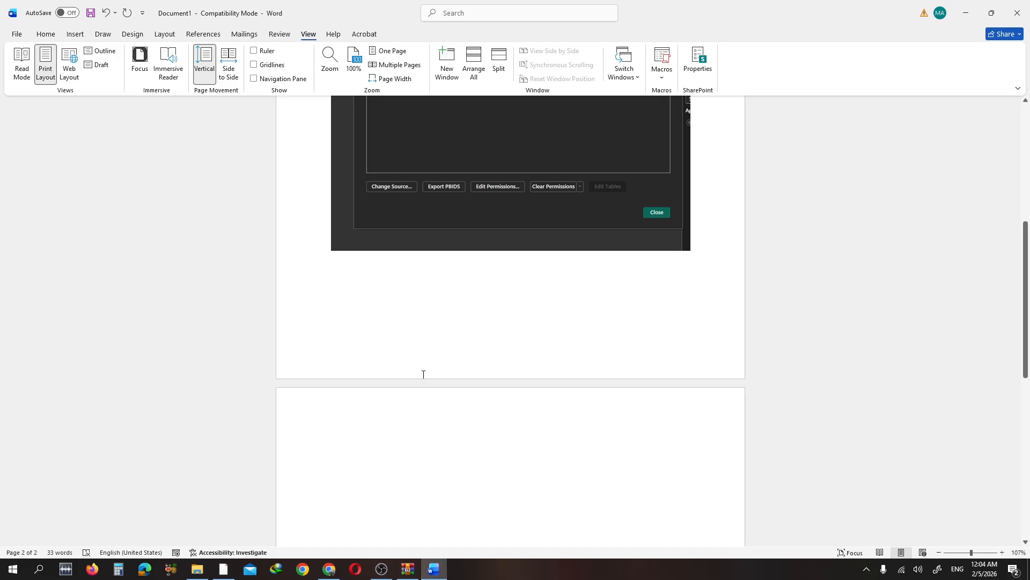
key("ctrl+v")
key("Return")
key("Return")
key("Return")
key("Return")
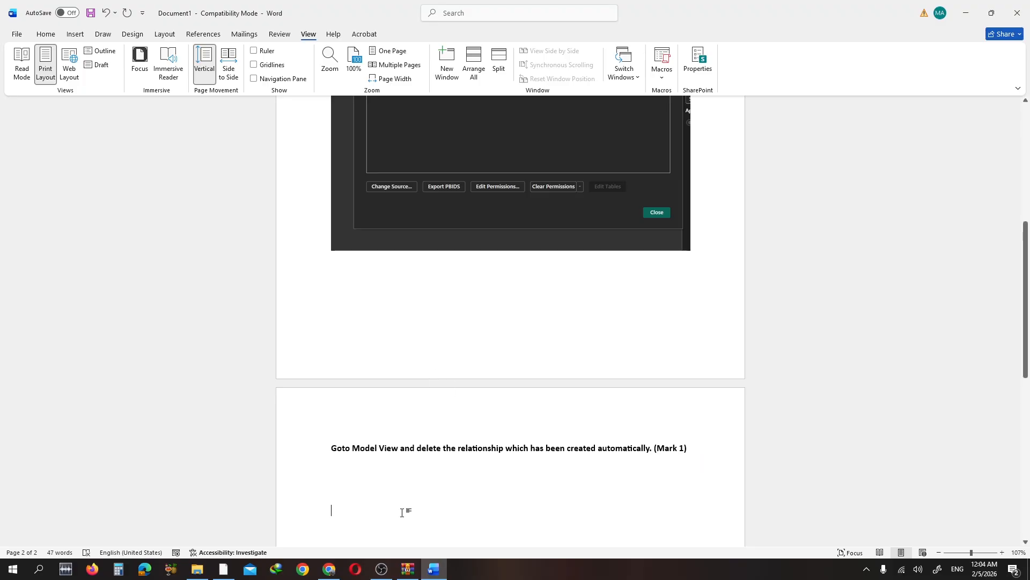
- Switch to the exercise PDF in Chrome and copy the text of tasks 2 to 5, from Recreate Relationships to the Matrix visual
left_click(329, 568)
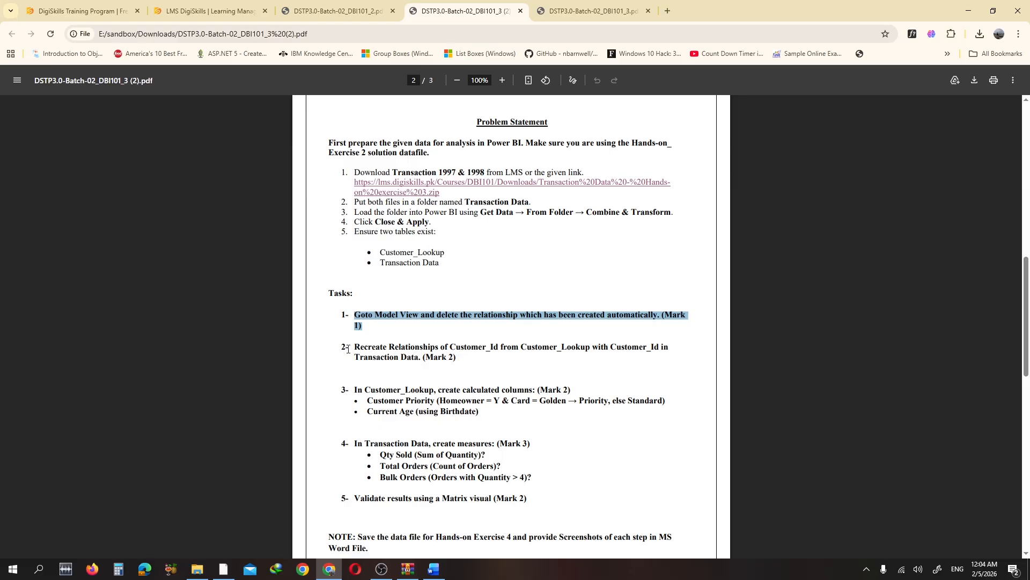
left_click_drag(354, 346, 530, 507)
right_click(411, 461)
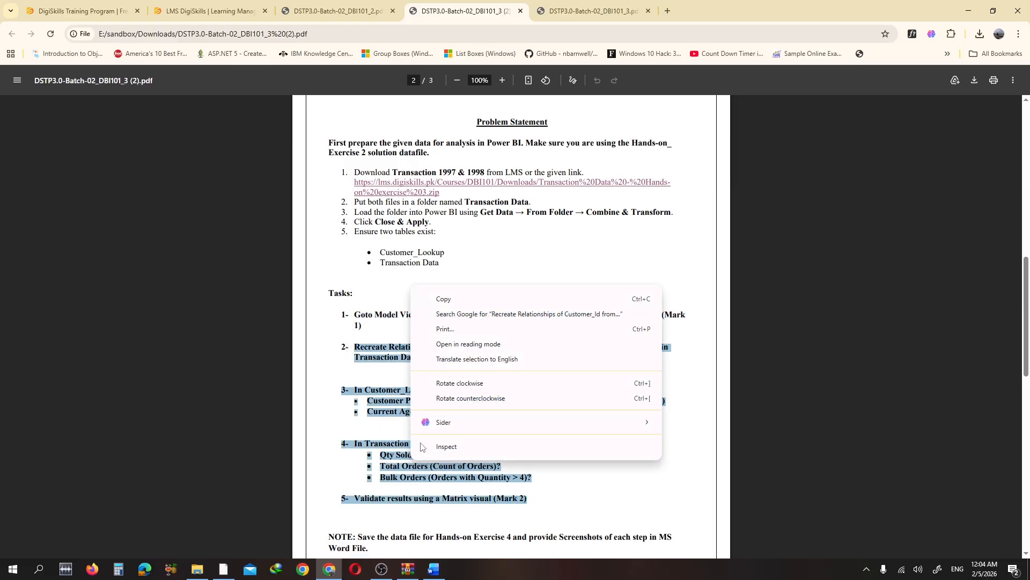
left_click(459, 300)
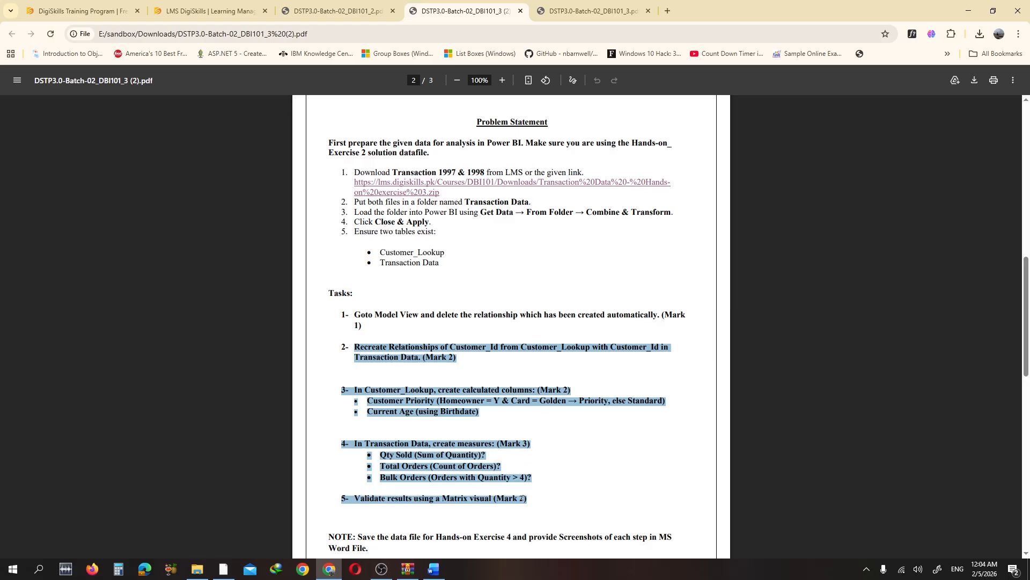
scroll(540, 502, "down", 7)
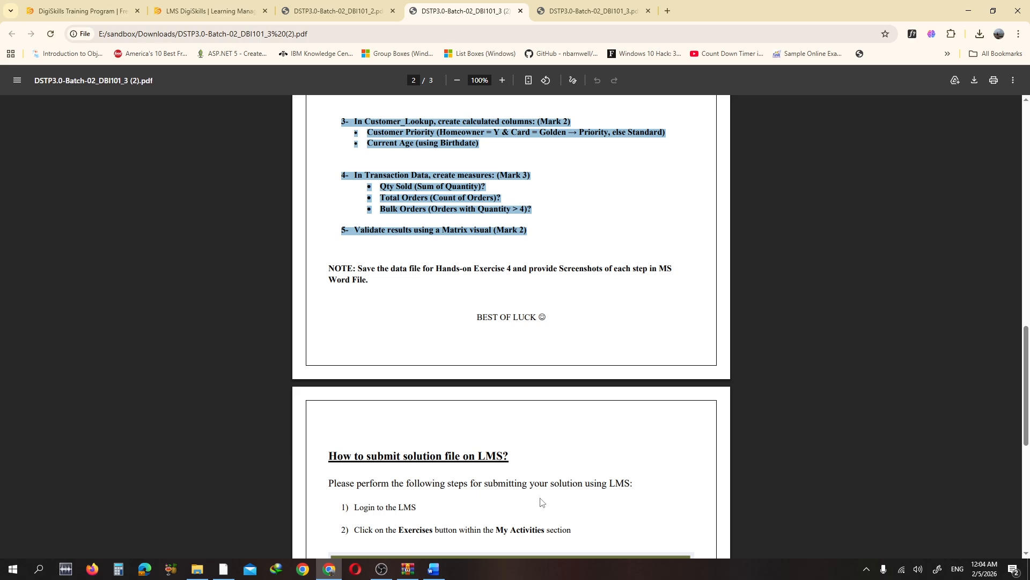
scroll(541, 502, "up", 5)
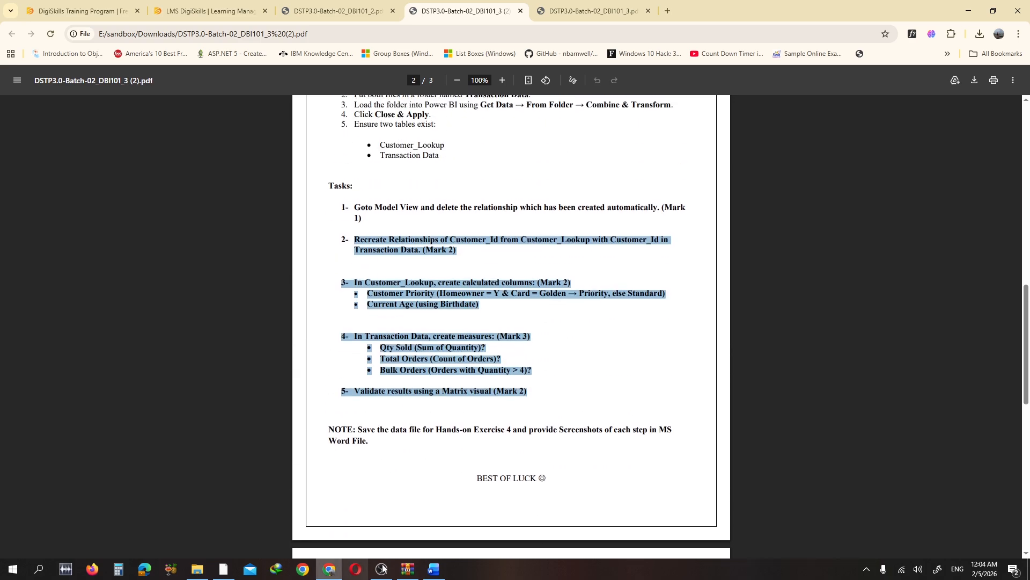
- Return to Word, paste tasks 2 to 5 below task 1 and start new paragraphs at the Customer Priority and Qty Sold bullets
left_click(432, 569)
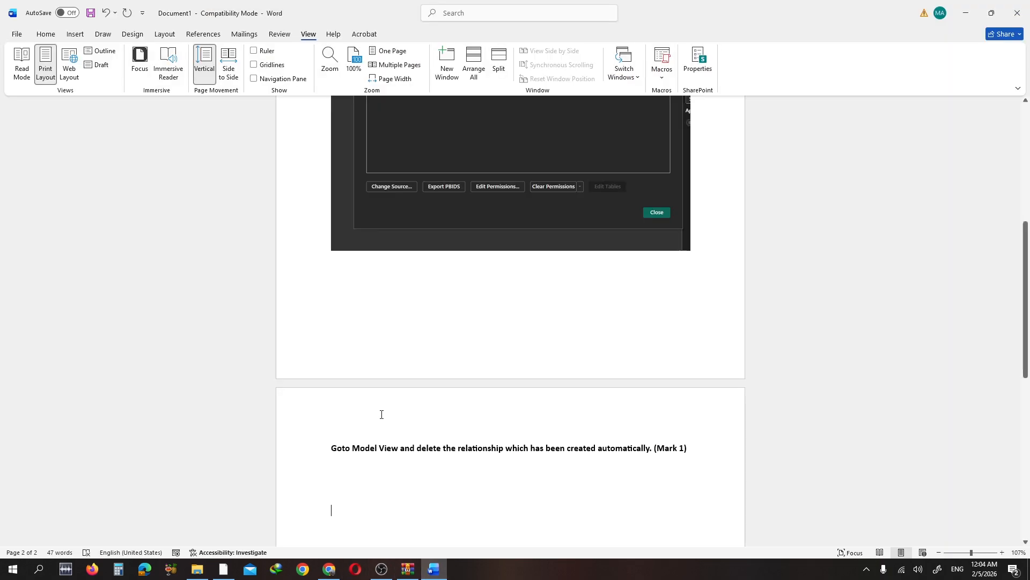
key("ctrl+v")
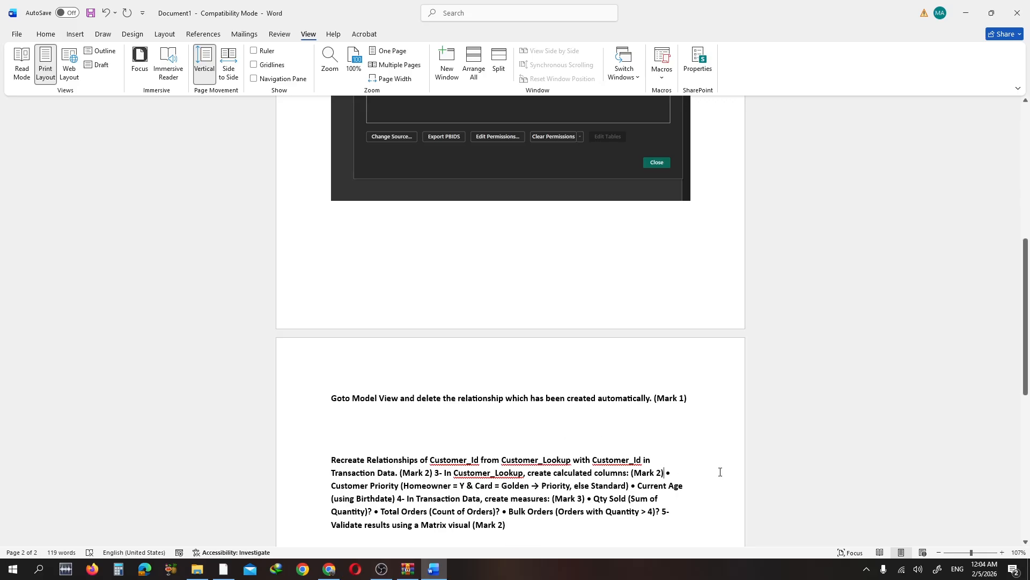
key("Return")
key("Return")
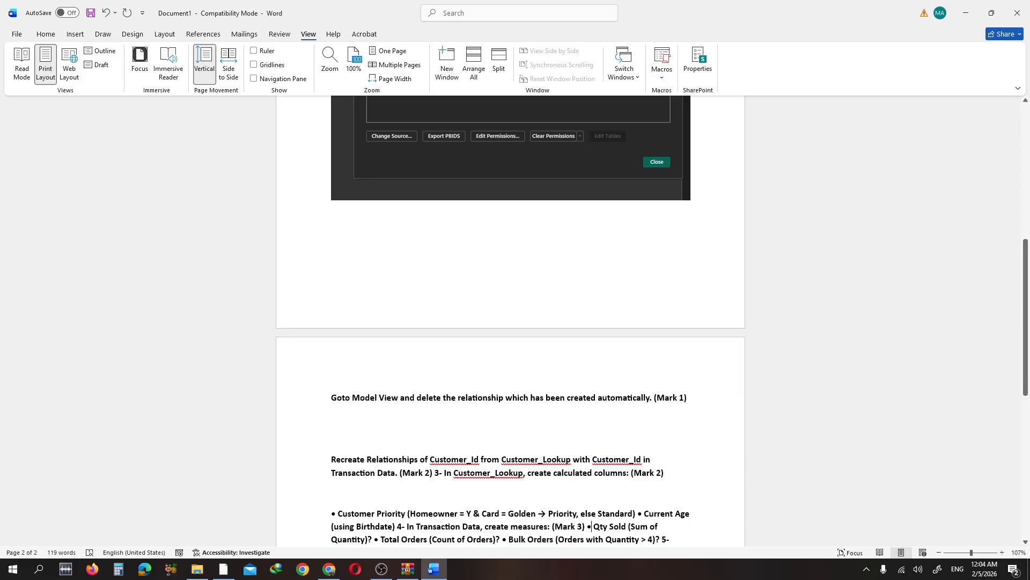
key("Return")
key("Return")
scroll(333, 533, "down", 1)
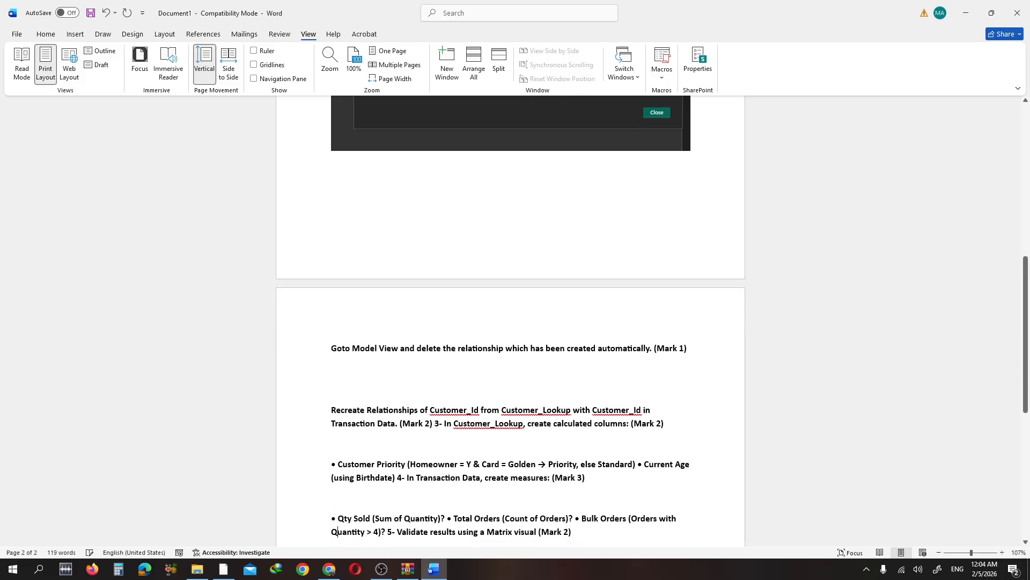
- Move "Validate results using a Matrix visual (Mark 2)" into its own paragraph and remove its "5-" prefix
key("Right")
key("Right")
key("Right")
key("Return")
key("BackSpace")
key("BackSpace")
key("BackSpace")
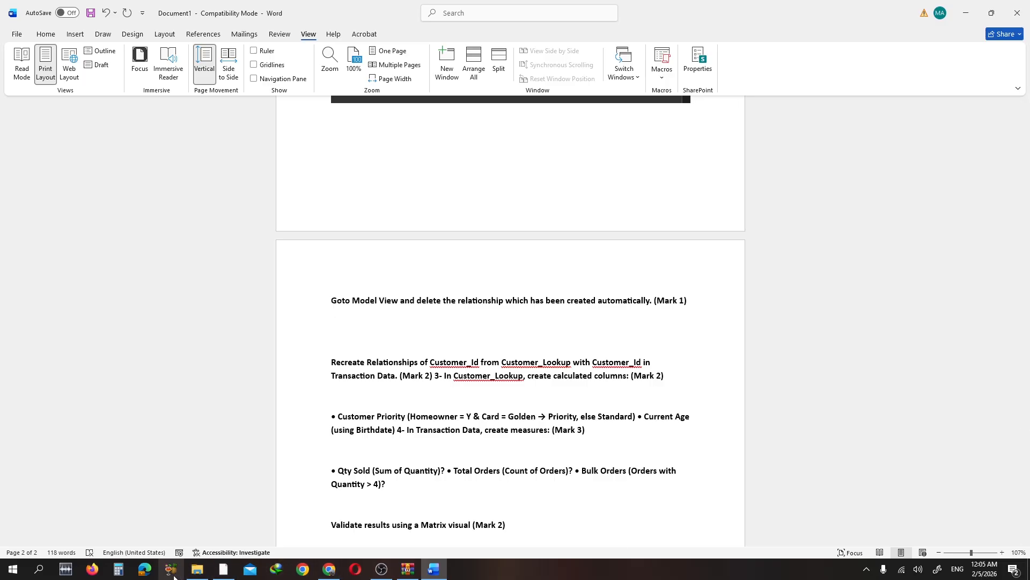
- Switch to Power BI, close the data source settings and bring up the delete confirmation for the relationship between Transaction Data and Customer_lookup
left_click(223, 575)
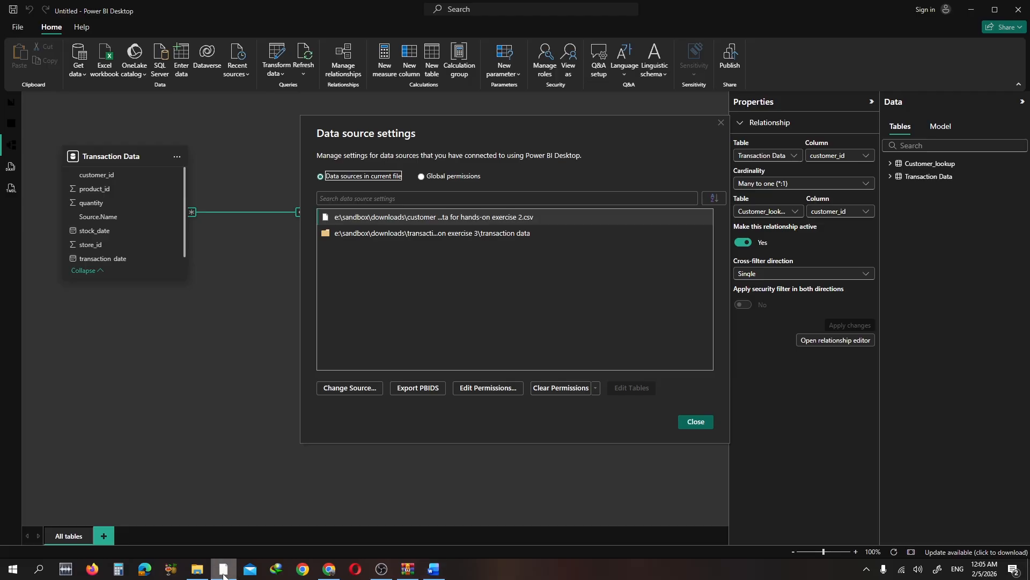
left_click(694, 421)
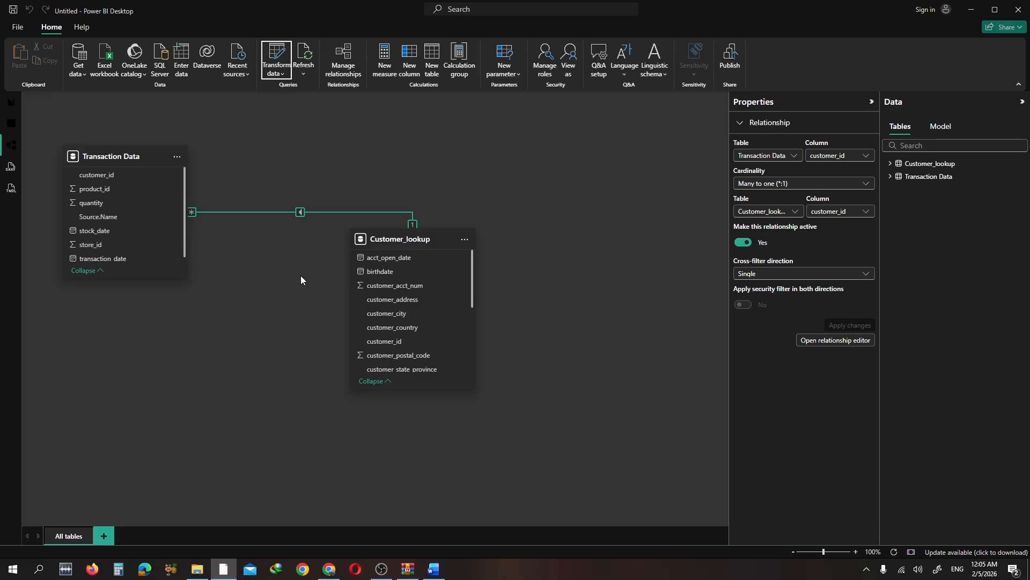
left_click(231, 212)
key("Delete")
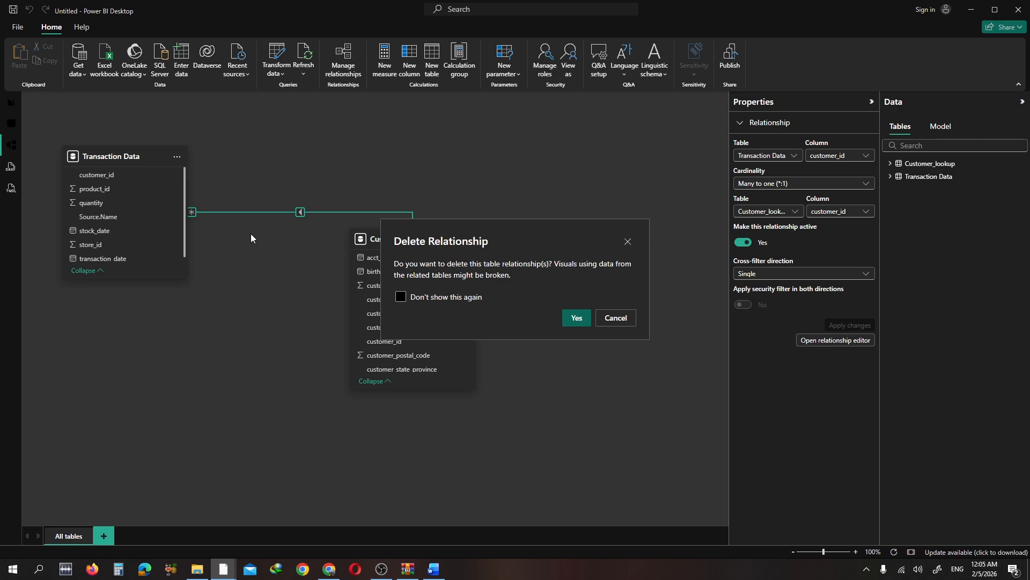
- Capture a screen snip of the model diagram with both tables and the whole Delete Relationship dialog
key("super+shift+s")
left_click_drag(69, 136, 460, 330)
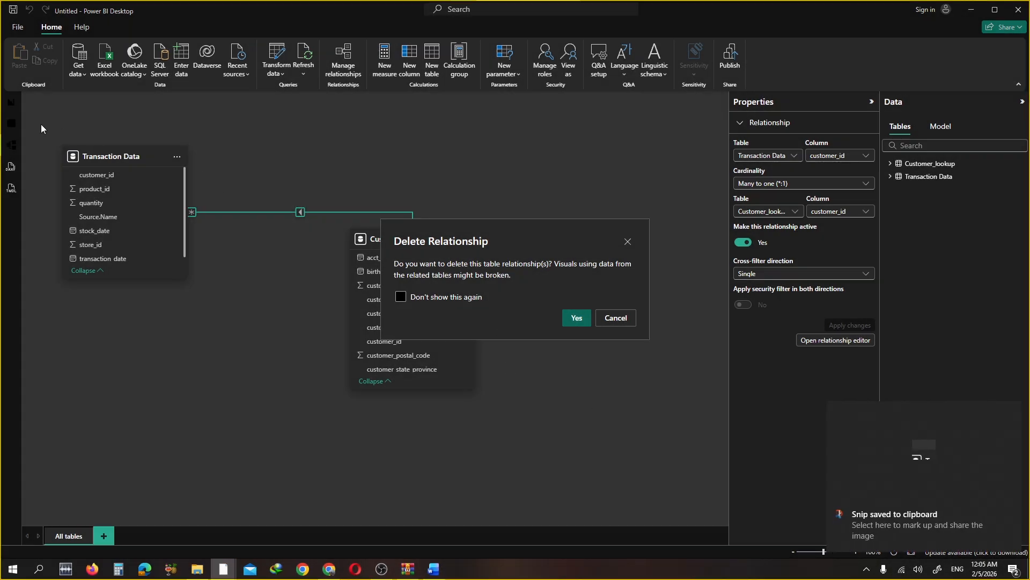
key("super+shift+s")
left_click_drag(40, 124, 450, 332)
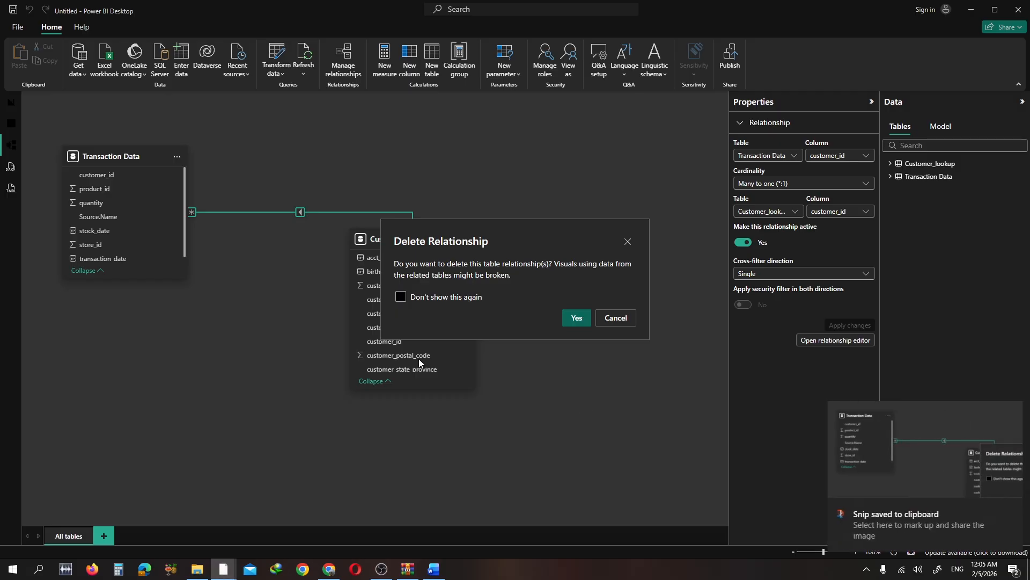
key("super+shift+s")
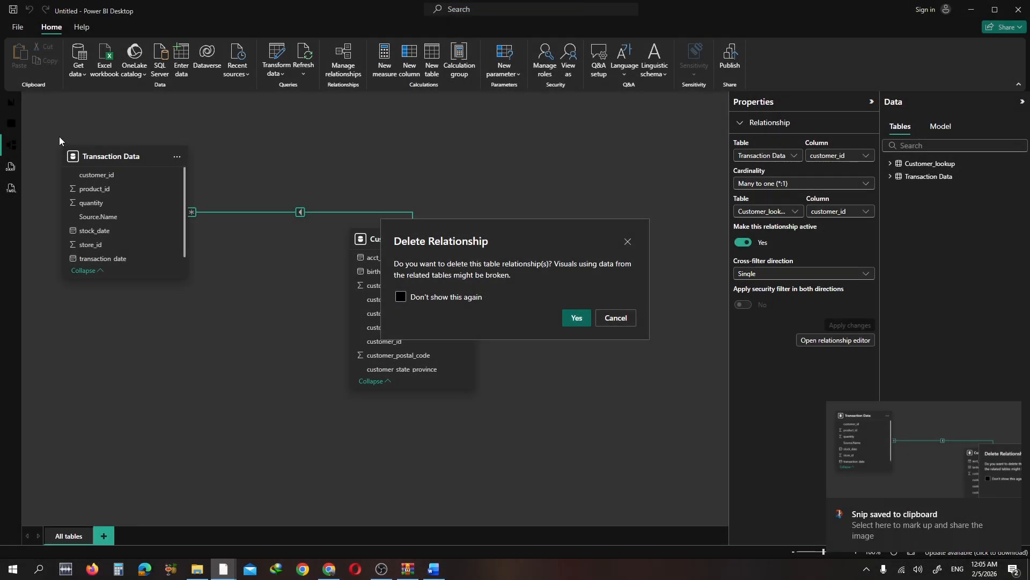
key("super+shift+s")
left_click_drag(46, 124, 708, 522)
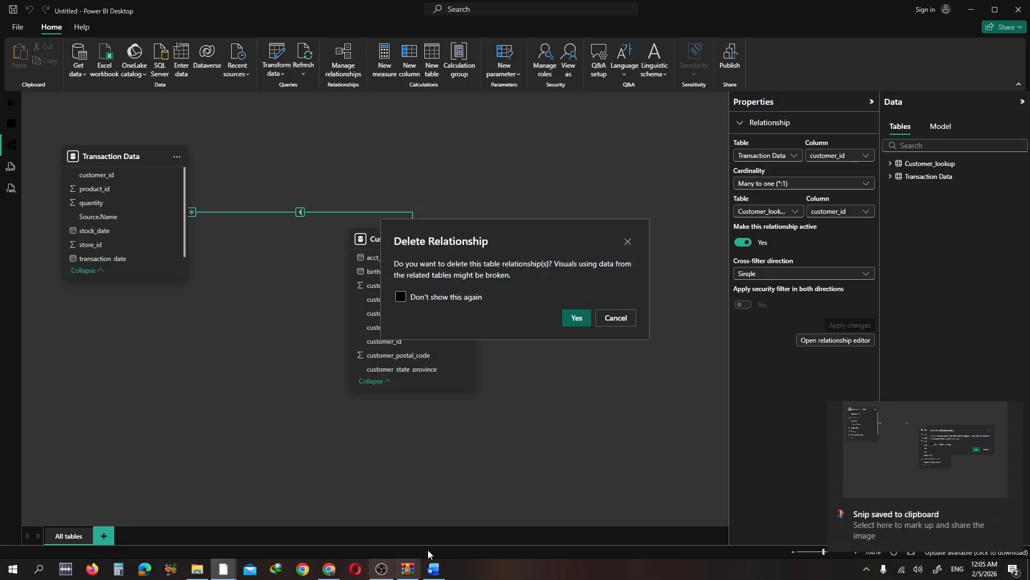
- Switch to Word, paste the snip below the "Goto Model View and delete the relationship" task and start a new paragraph after the Recreate Relationships task
left_click(433, 569)
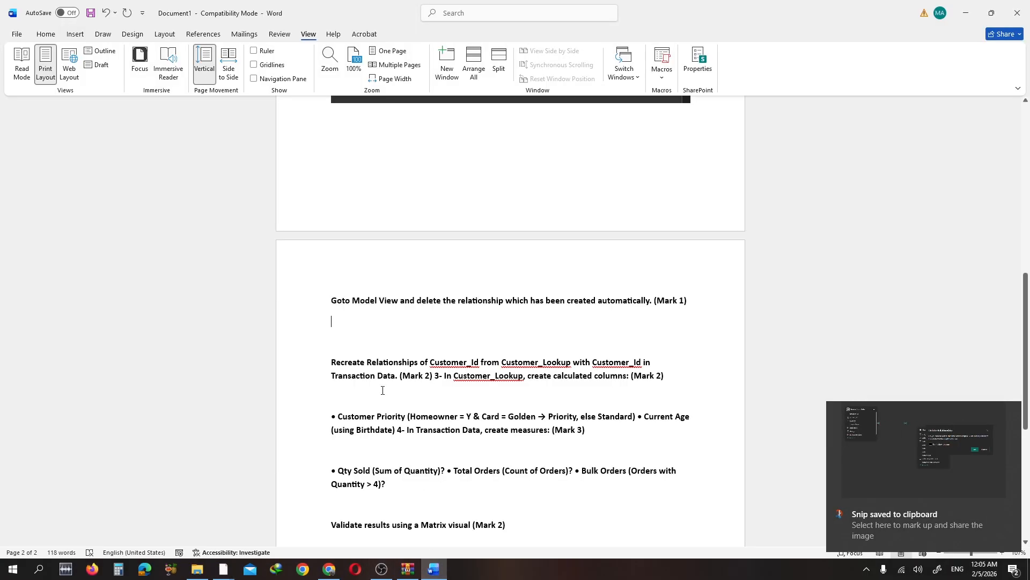
key("ctrl+v")
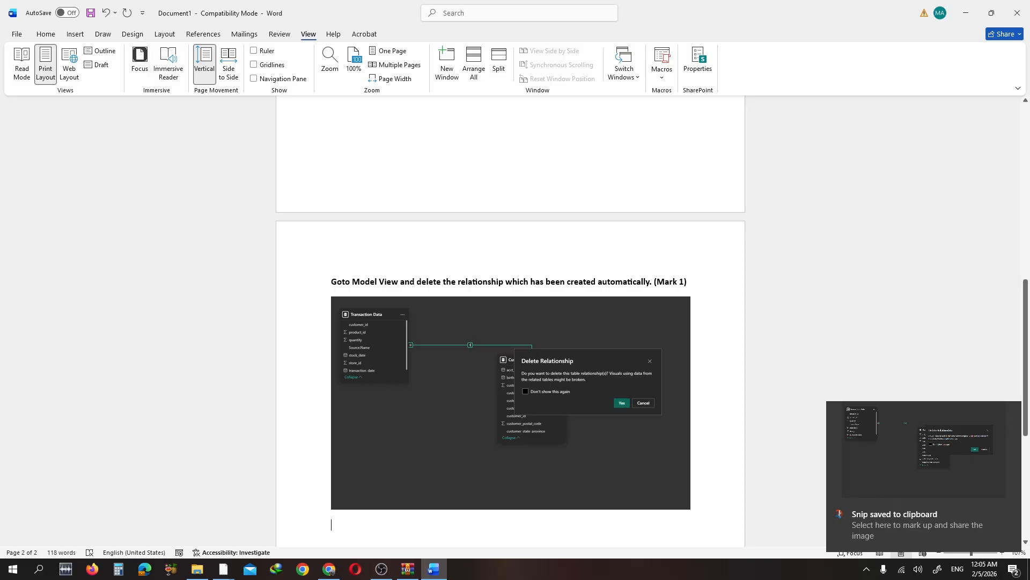
scroll(377, 372, "down", 5)
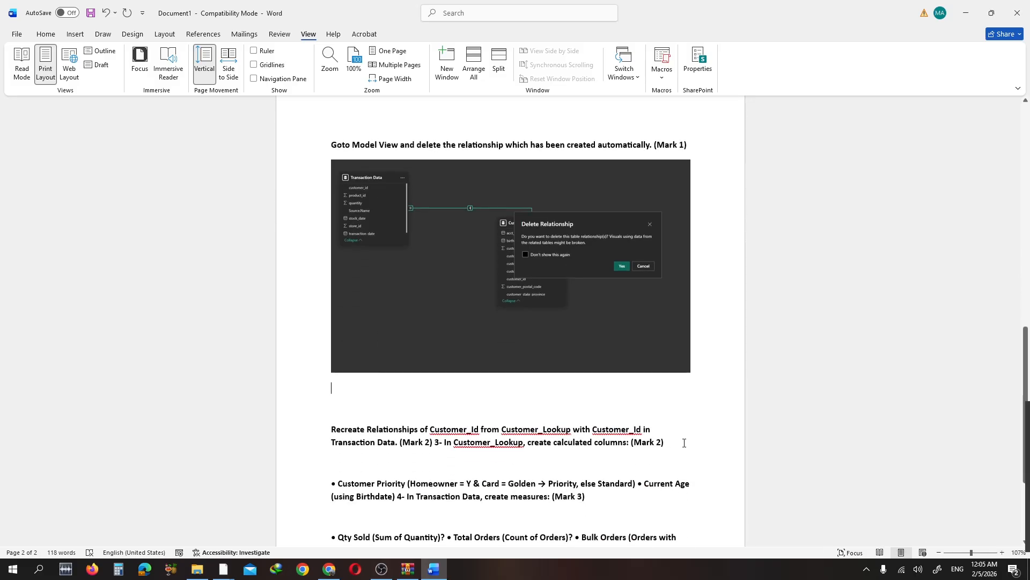
left_click(683, 442)
key("Return")
- Switch to Power BI, delete the relationship between Transaction Data and Customer_lookup and open the relationship manager
key("alt+Tab")
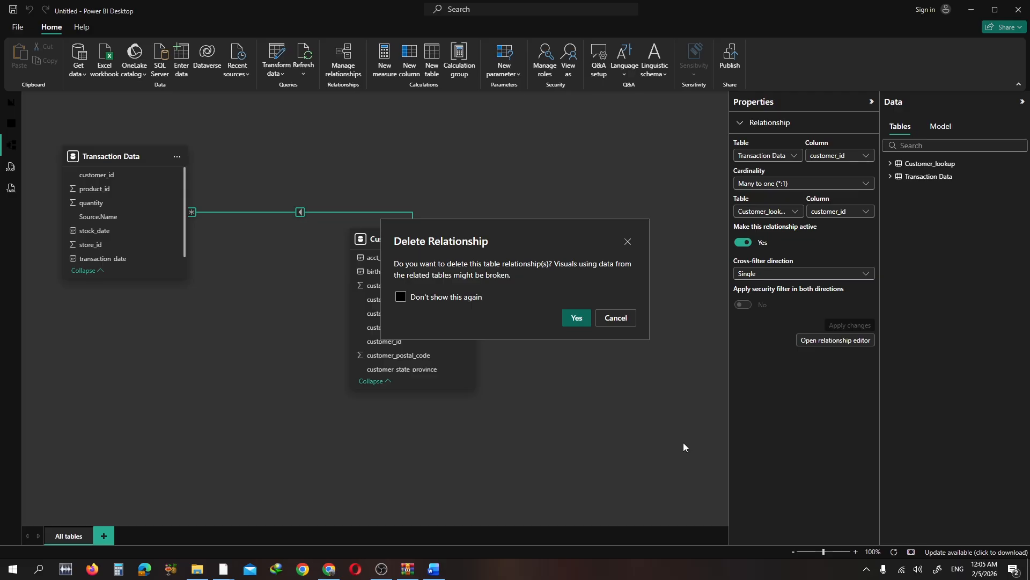
left_click(630, 317)
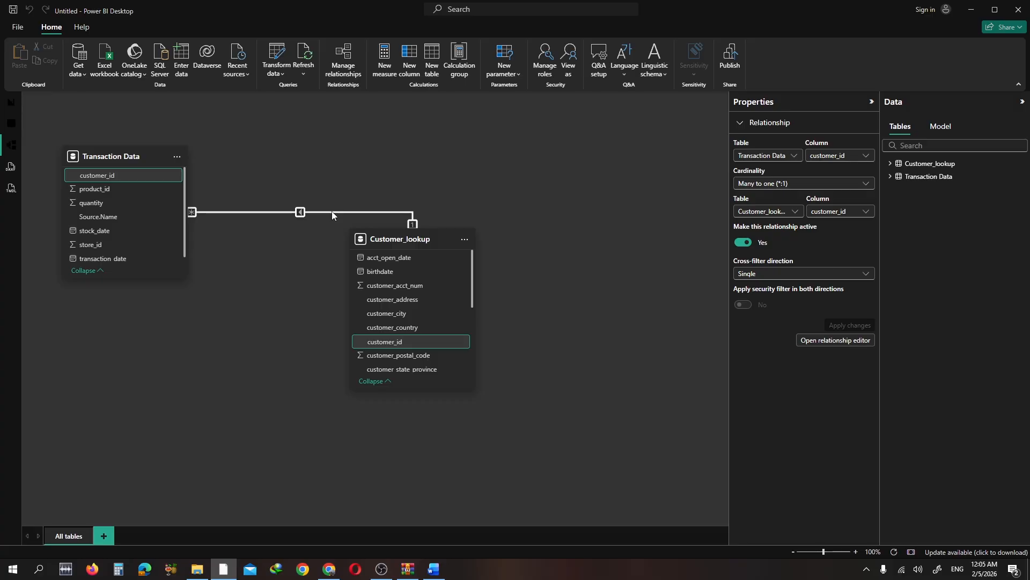
key("Delete")
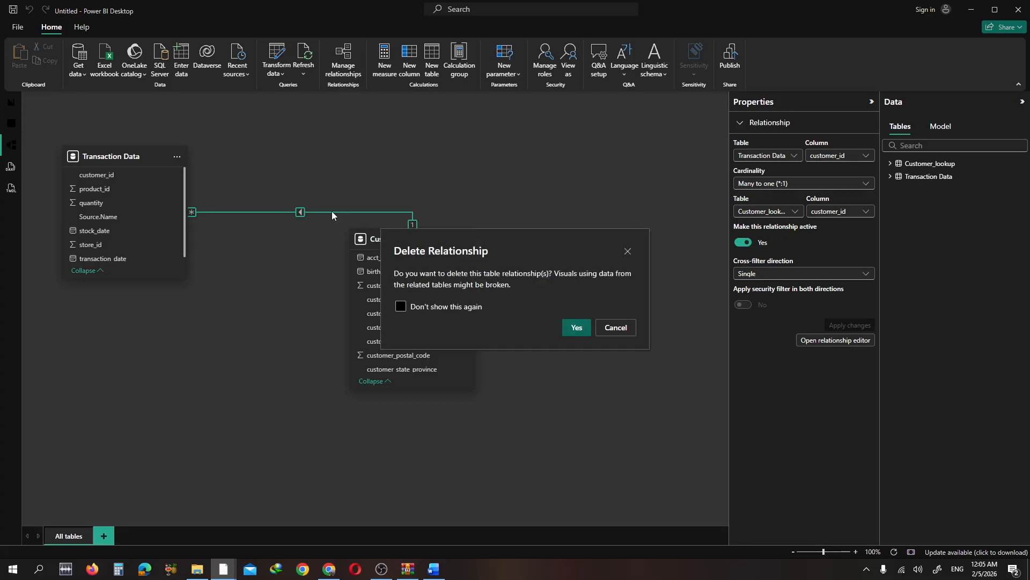
left_click(584, 328)
left_click(340, 66)
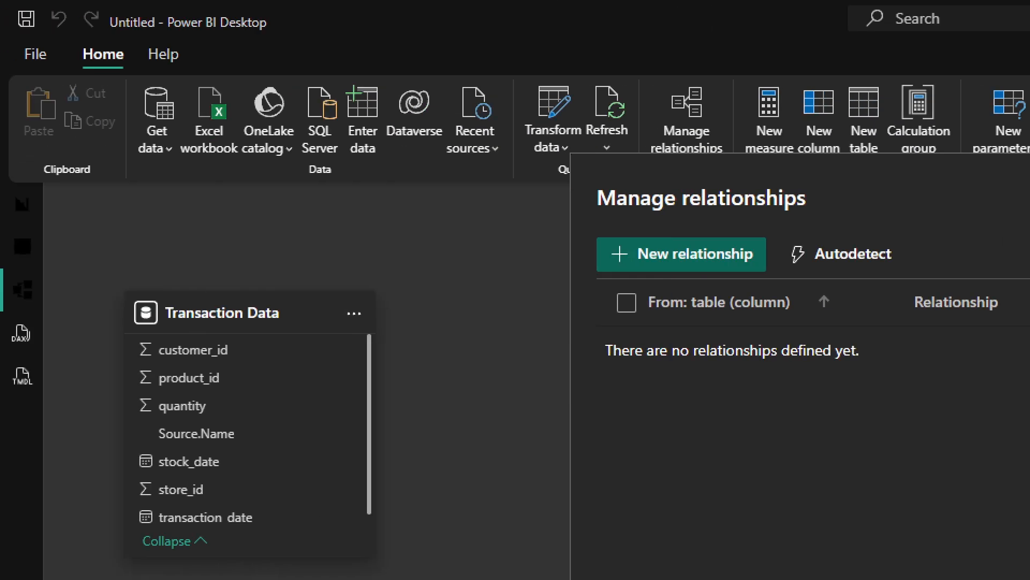
left_click_drag(67, 31, 136, 102)
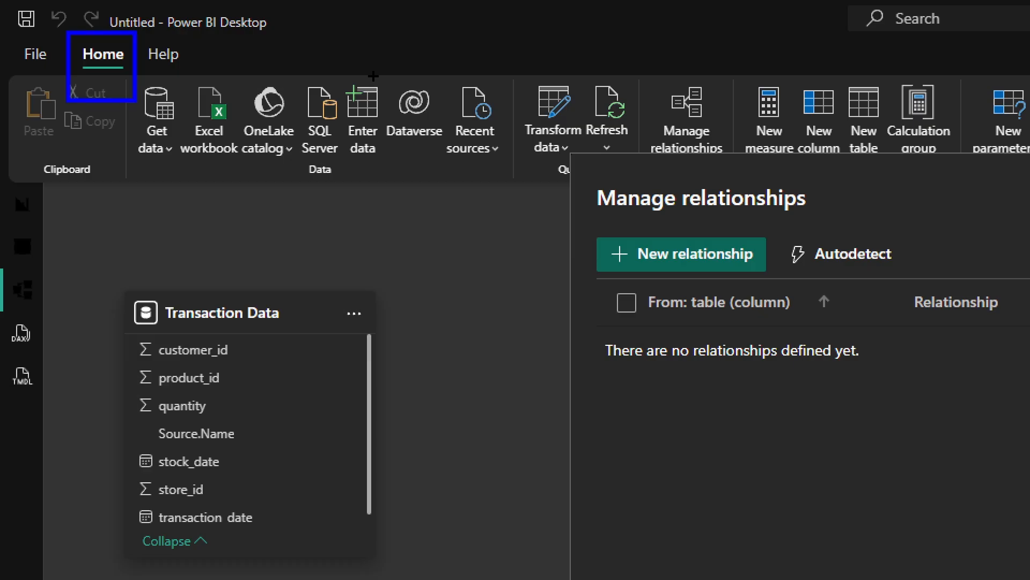
mouse_move(634, 62)
left_mouse_down()
mouse_move(693, 114)
mouse_move(727, 183)
left_mouse_up()
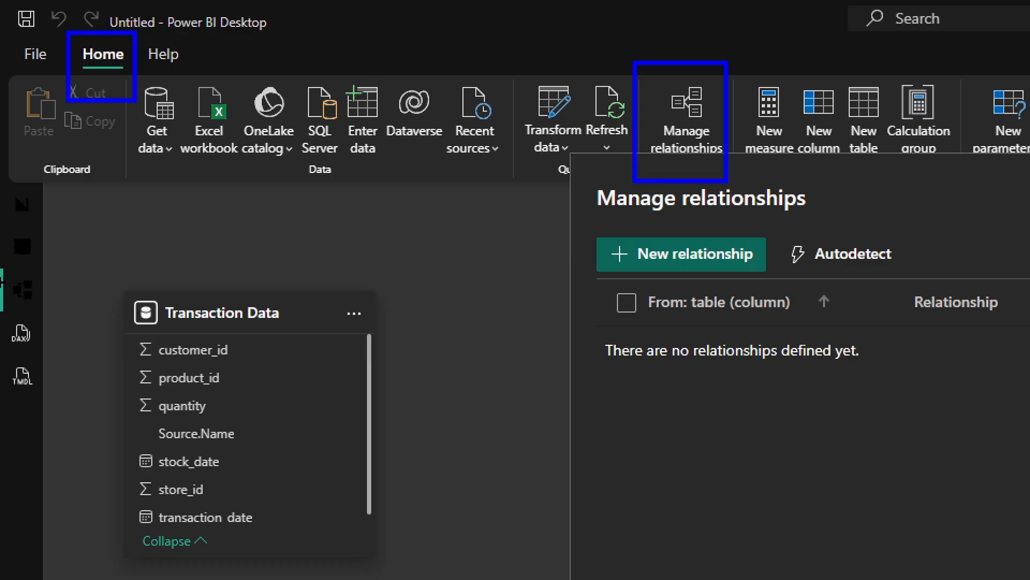
left_click_drag(2, 263, 81, 316)
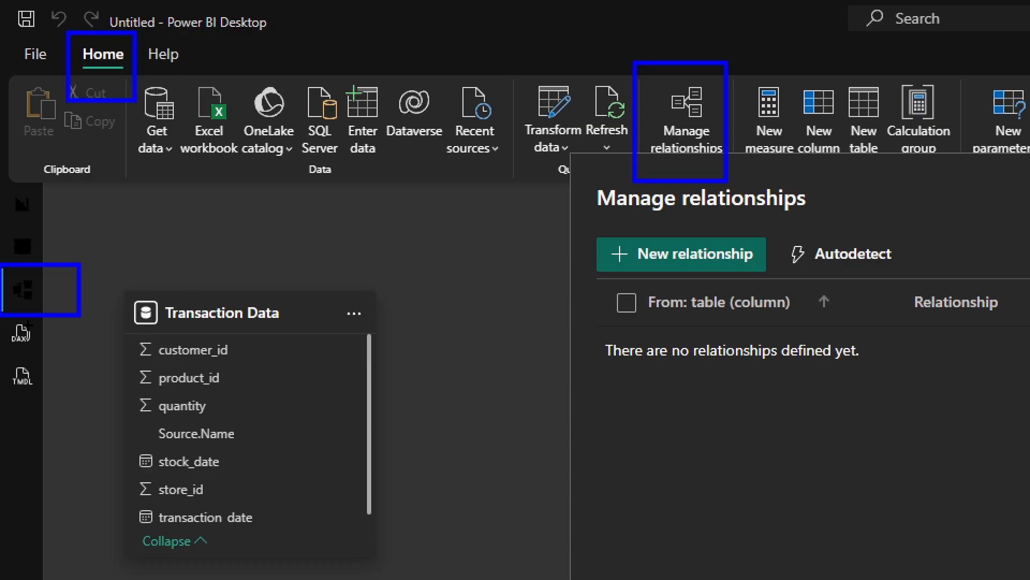
left_click_drag(90, 67, 56, 235)
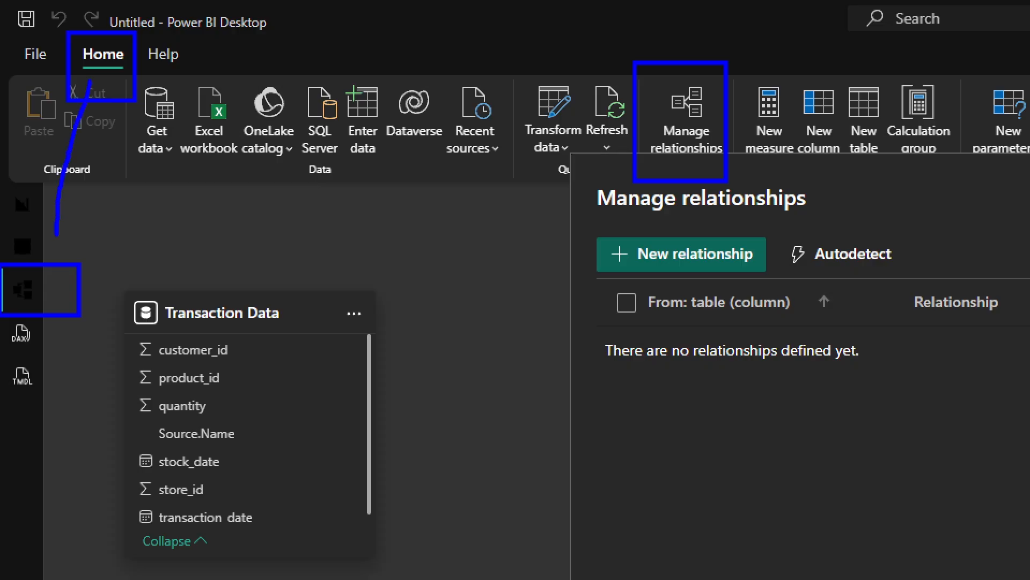
left_click_drag(98, 75, 636, 87)
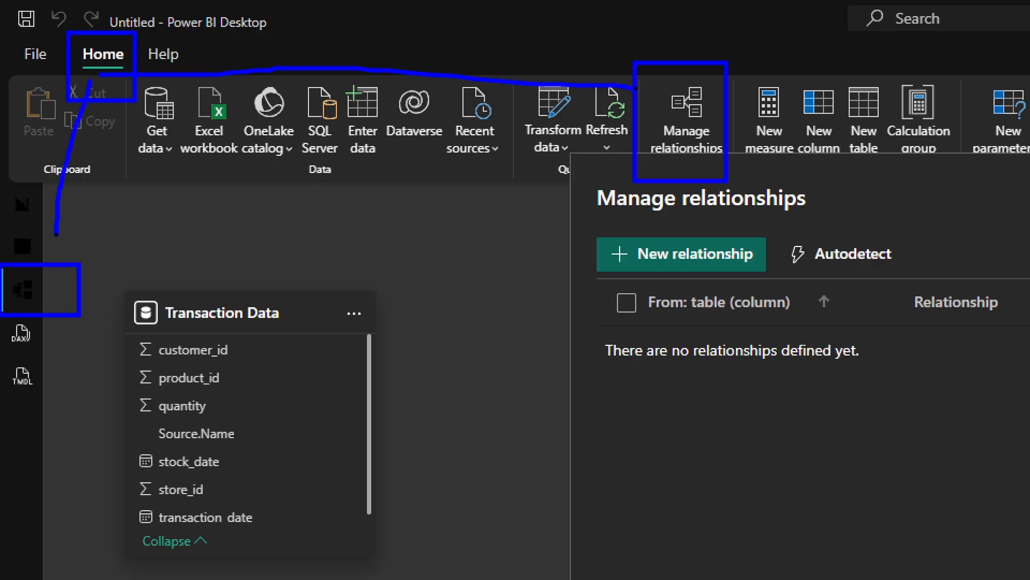
key("Escape")
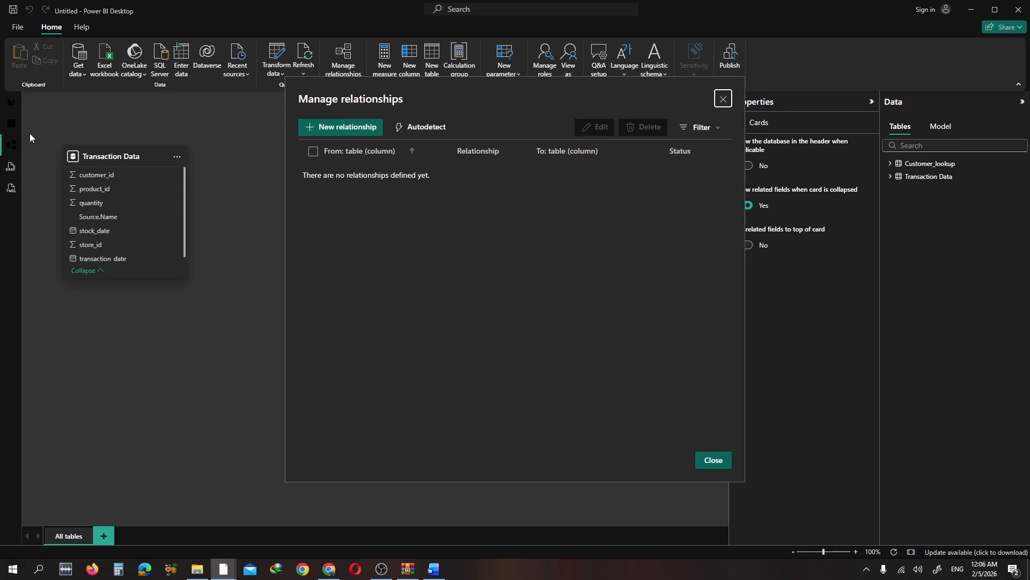
- Set up a new relationship from Transaction Data to Customer_lookup, matched on customer_id with many-to-one cardinality and single cross-filter direction
left_click(333, 128)
left_click(459, 115)
left_click(445, 141)
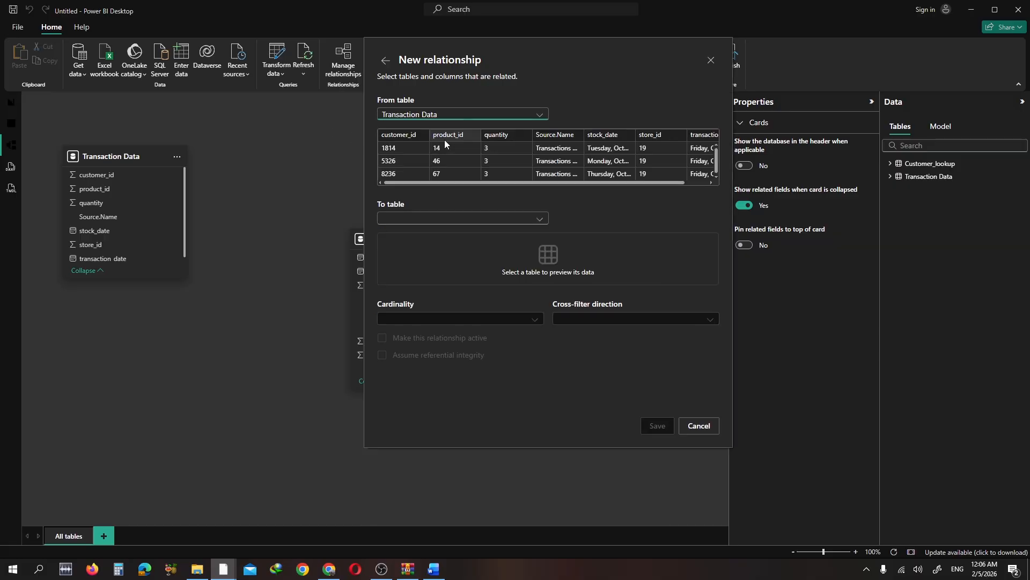
left_click(437, 218)
left_click(438, 234)
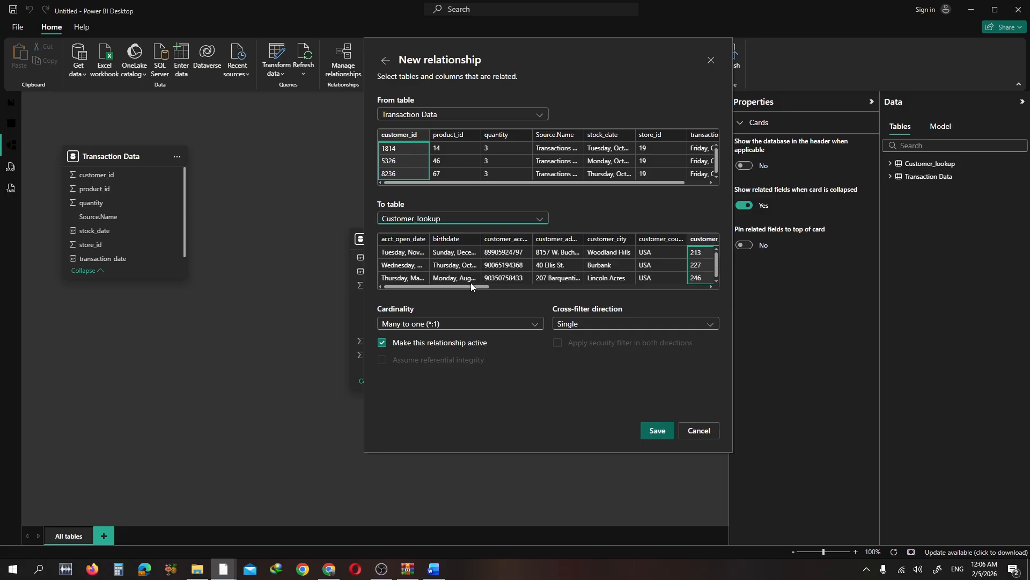
left_click_drag(472, 286, 517, 289)
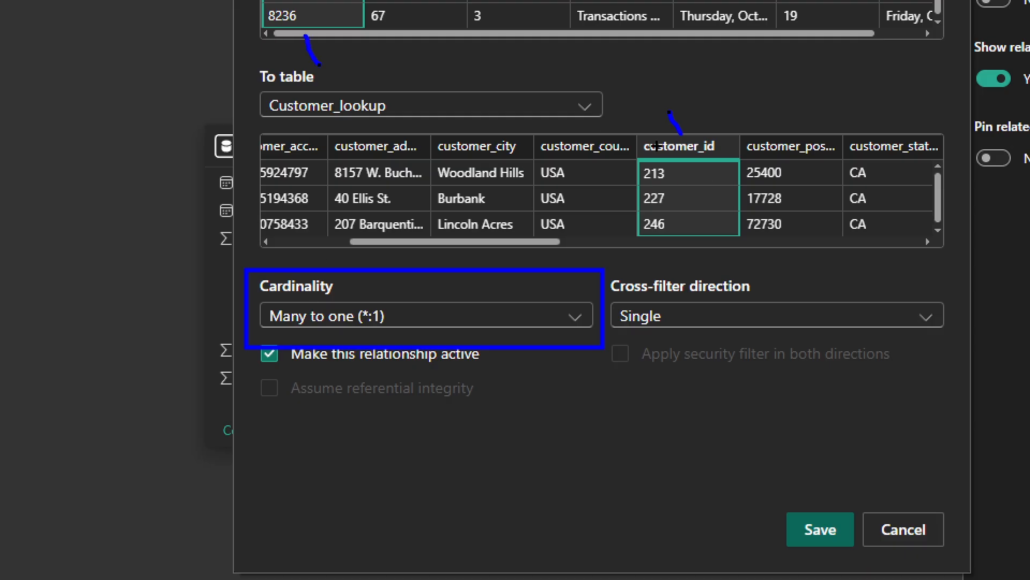
mouse_move(304, 30)
left_mouse_down()
mouse_move(275, 39)
mouse_move(289, 26)
mouse_move(660, 141)
mouse_move(642, 141)
mouse_move(666, 150)
mouse_move(669, 168)
left_mouse_up()
left_click_drag(322, 59, 322, 32)
left_click_drag(677, 132, 683, 105)
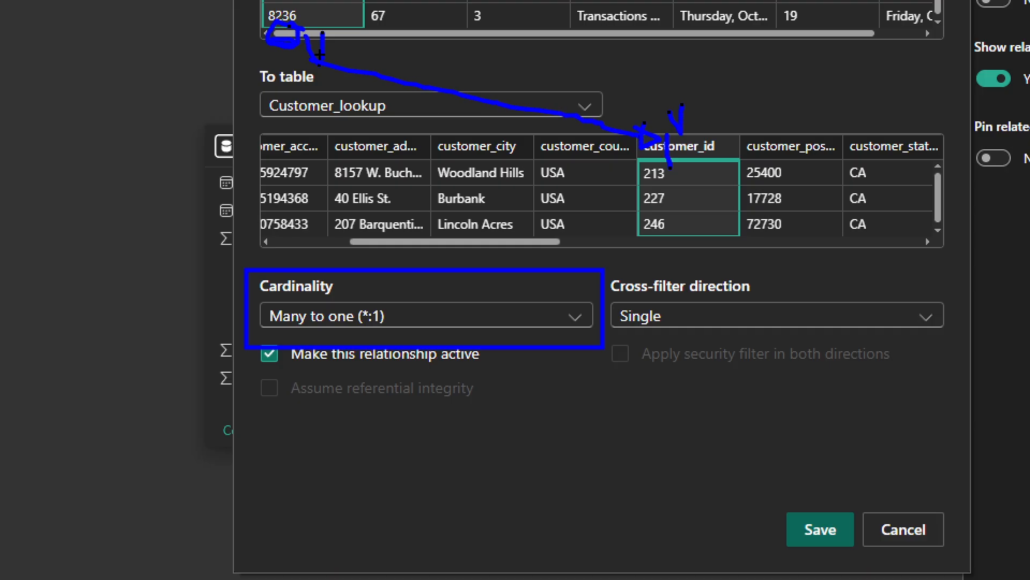
left_click_drag(693, 119, 698, 145)
mouse_move(338, 17)
left_mouse_down()
mouse_move(350, 57)
mouse_move(319, 16)
mouse_move(316, 27)
mouse_move(349, 47)
left_mouse_up()
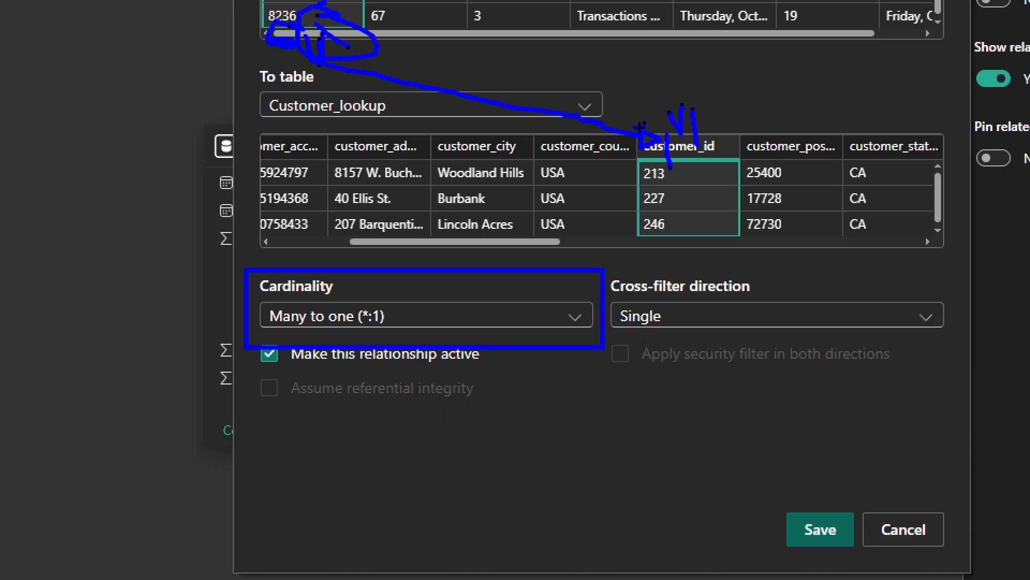
mouse_move(671, 132)
left_mouse_down()
mouse_move(660, 239)
mouse_move(776, 166)
mouse_move(675, 132)
mouse_move(709, 122)
left_mouse_up()
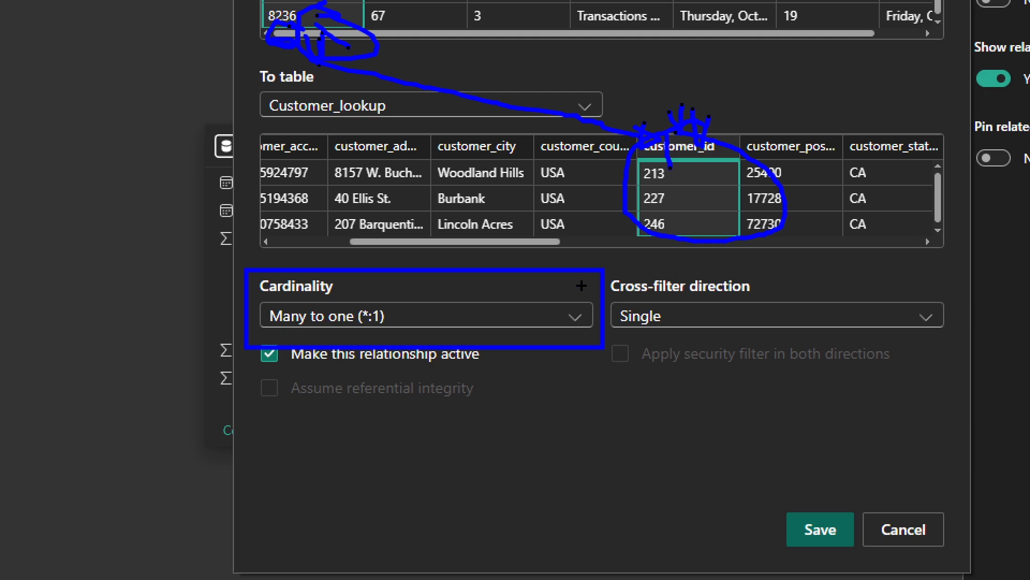
mouse_move(606, 266)
left_mouse_down()
mouse_move(628, 337)
mouse_move(979, 363)
left_mouse_up()
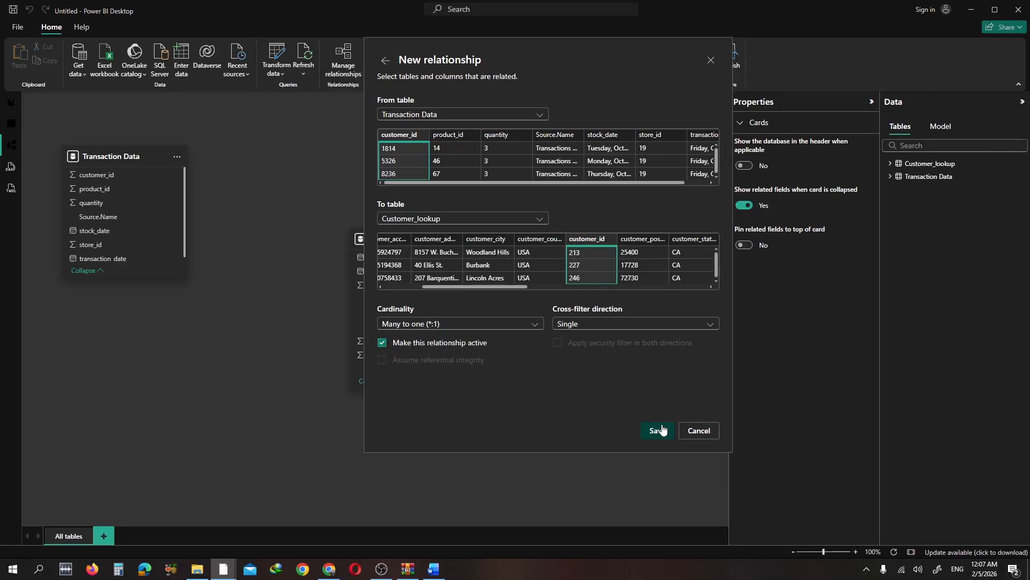
- Save the new customer_id relationship and close the relationship manager
left_click(658, 430)
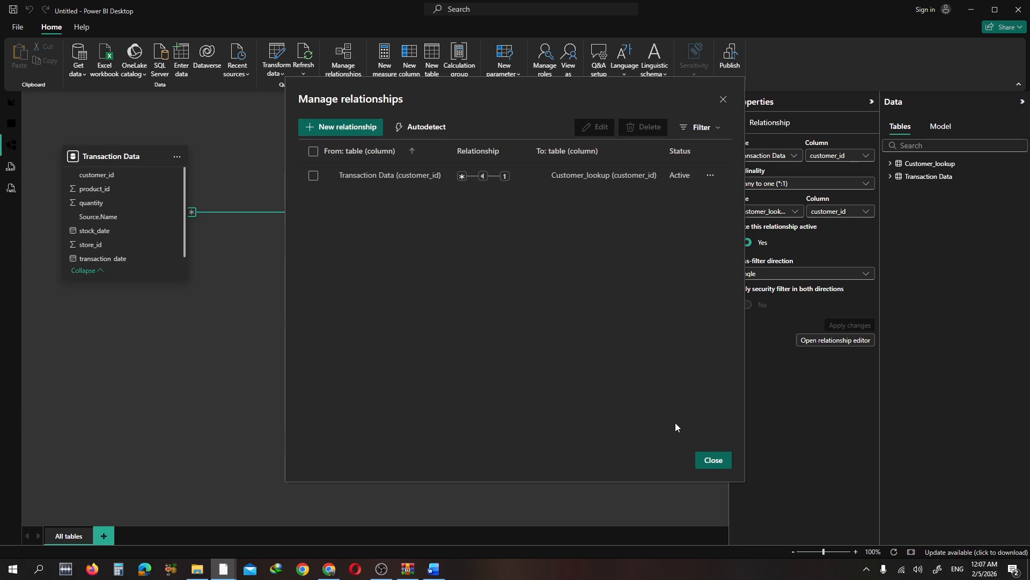
left_click(713, 460)
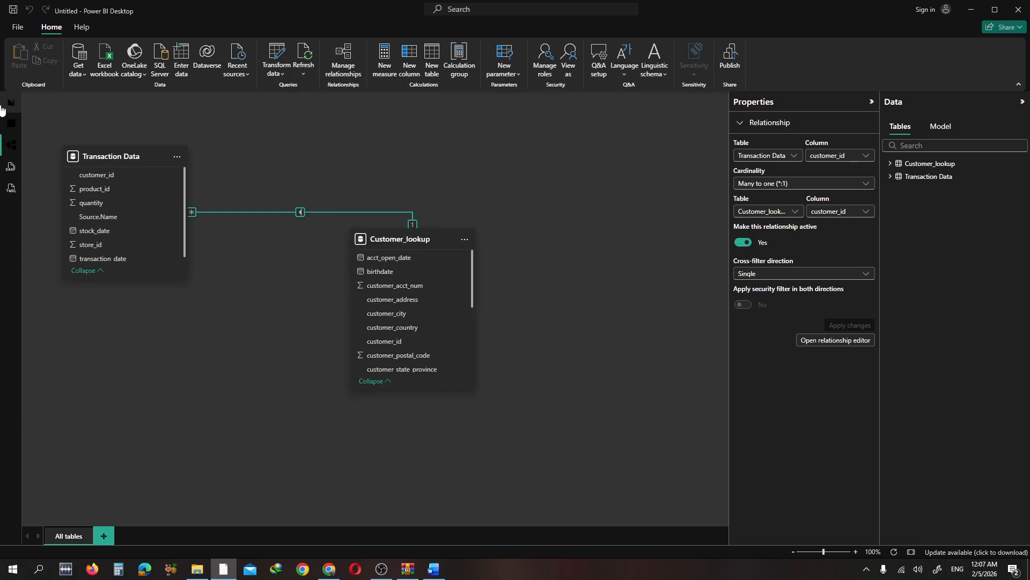
- Capture a screen snip of the model diagram showing both tables and the complete relationship line
key("super+shift+s")
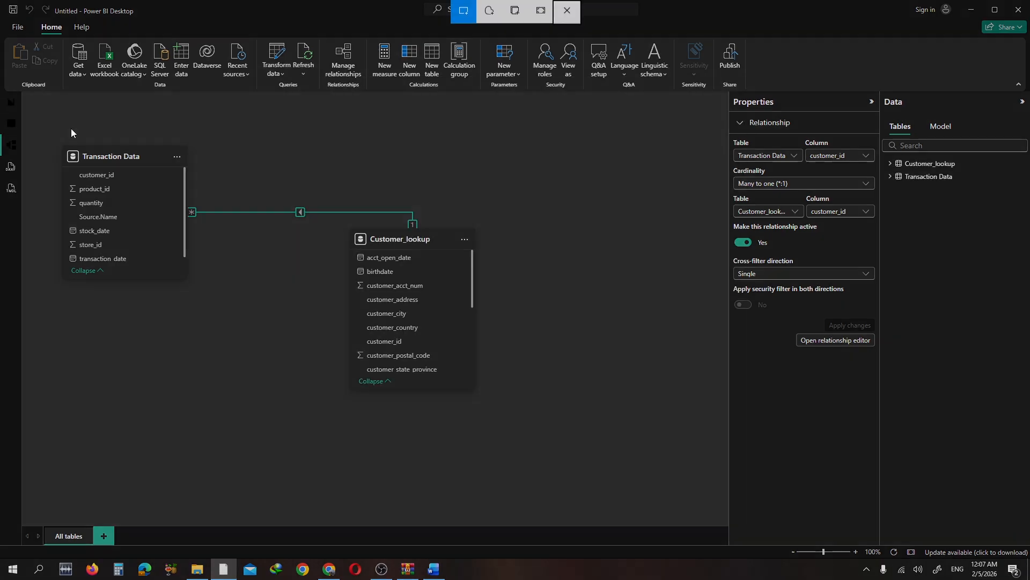
left_click_drag(46, 114, 249, 234)
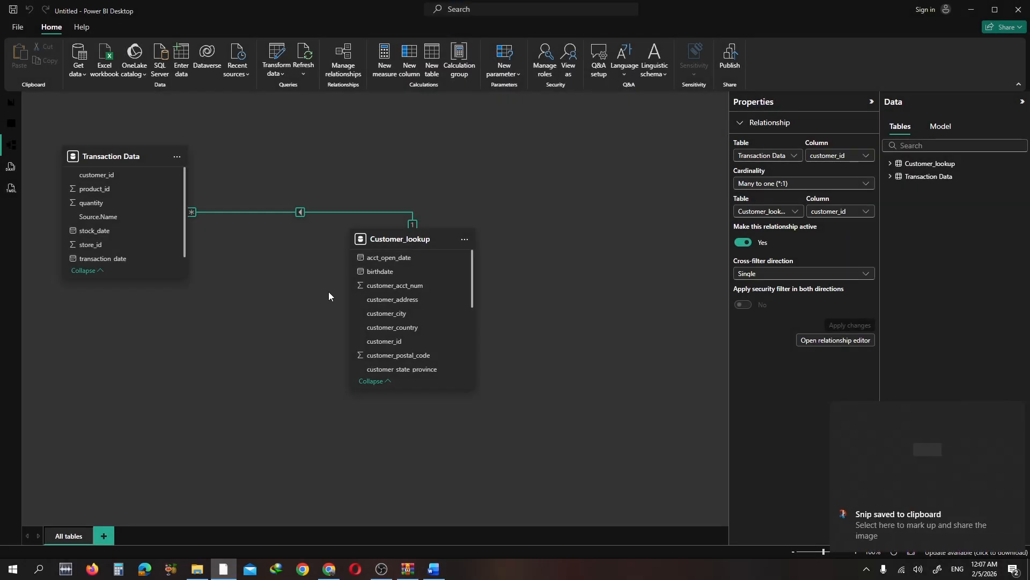
key("super+shift+s")
left_click_drag(39, 117, 611, 539)
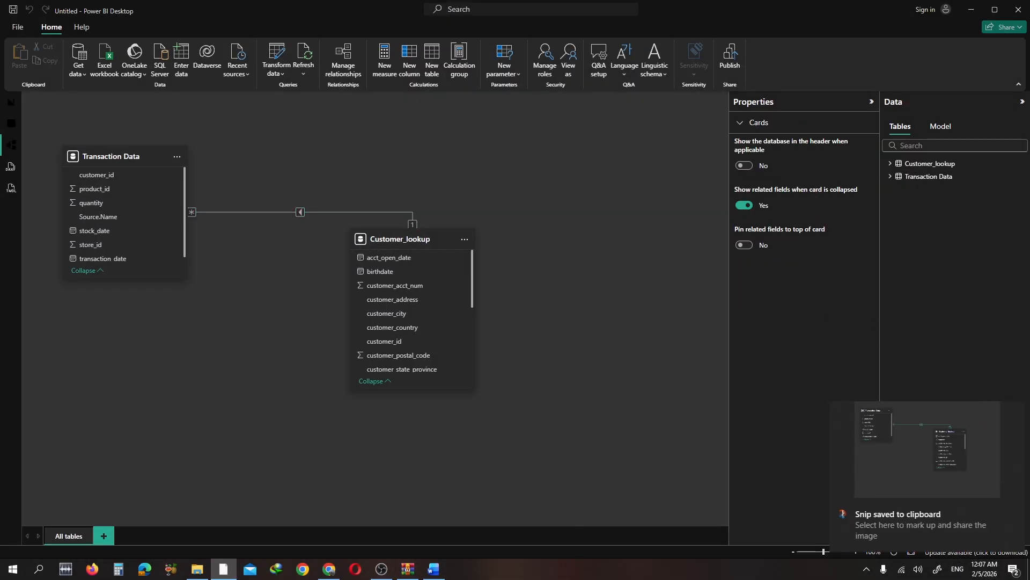
- Switch to Word and add the caption "Relation developed again" in its own paragraph below the Delete Relationship screenshot
left_click(433, 569)
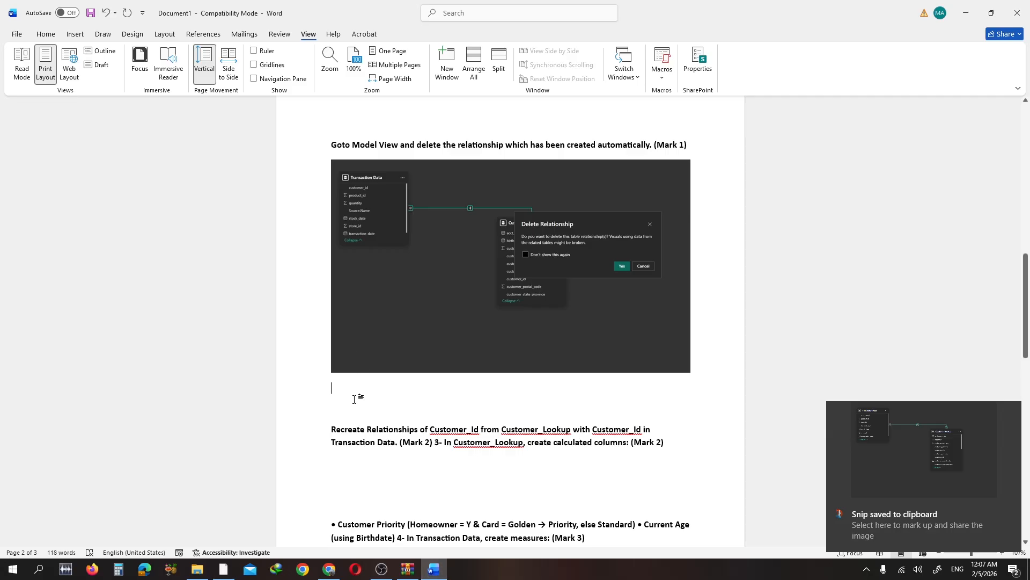
key("Return")
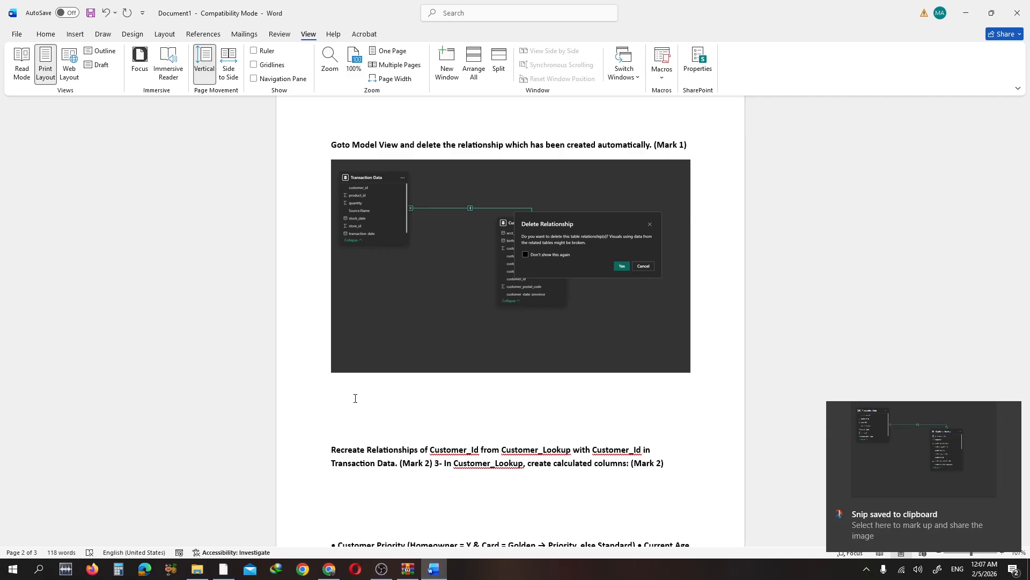
type("Build")
key("BackSpace")
key("BackSpace")
key("BackSpace")
key("BackSpace")
key("BackSpace")
type("Rel")
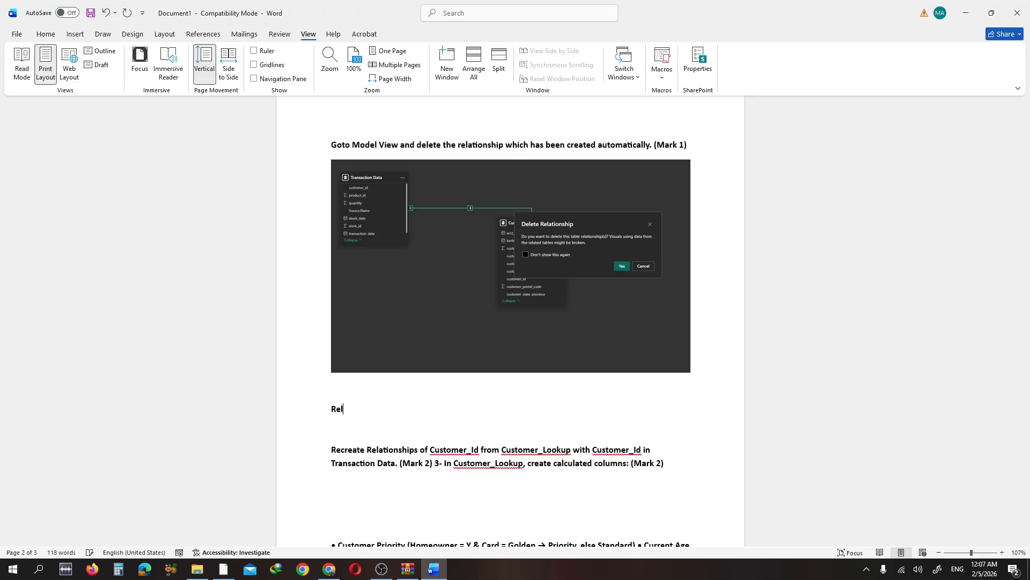
type("ation developed")
key("BackSpace")
type("ed again")
key("Return")
key("ctrl+v")
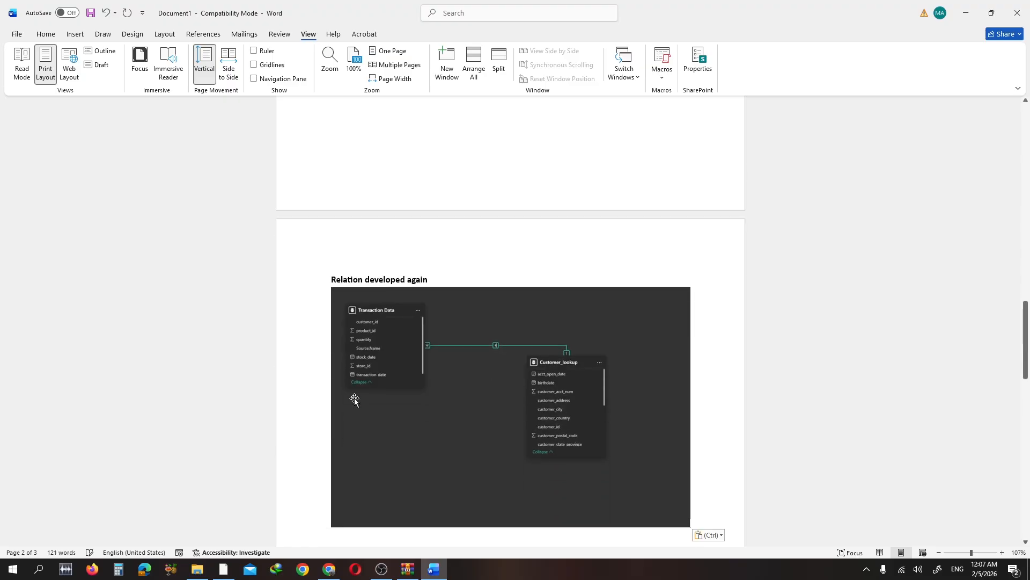
scroll(463, 93, "down", 2)
scroll(502, 262, "down", 5)
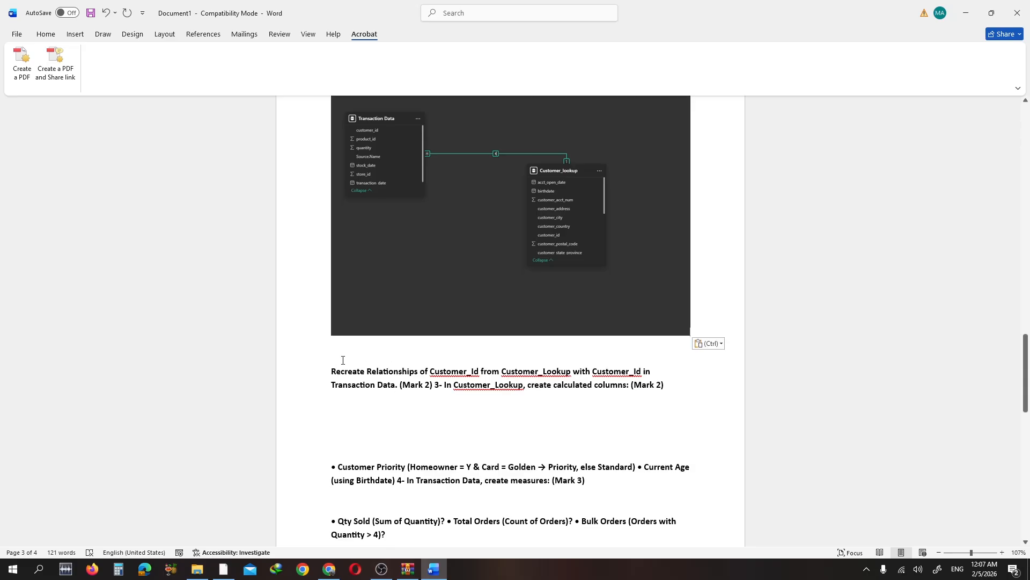
left_click(377, 270)
key("Delete")
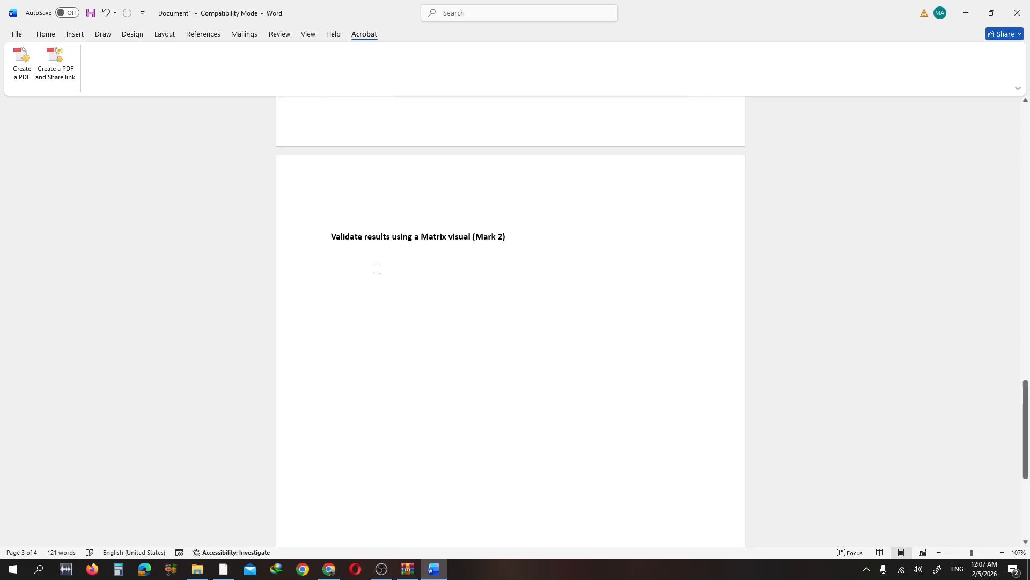
- Paste the model diagram snip below the Recreate Relationships task
scroll(343, 247, "up", 2)
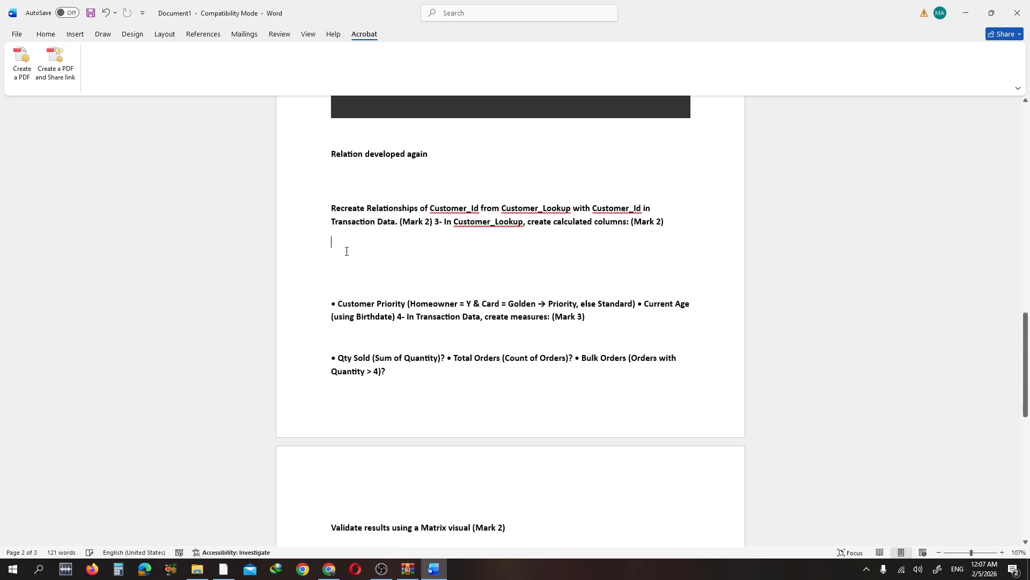
key("ctrl+v")
- Move "3- In Customer_Lookup, create calculated columns: (Mark 2)" from the Recreate Relationships paragraph to its own line above the Customer Priority bullet
scroll(378, 246, "up", 4)
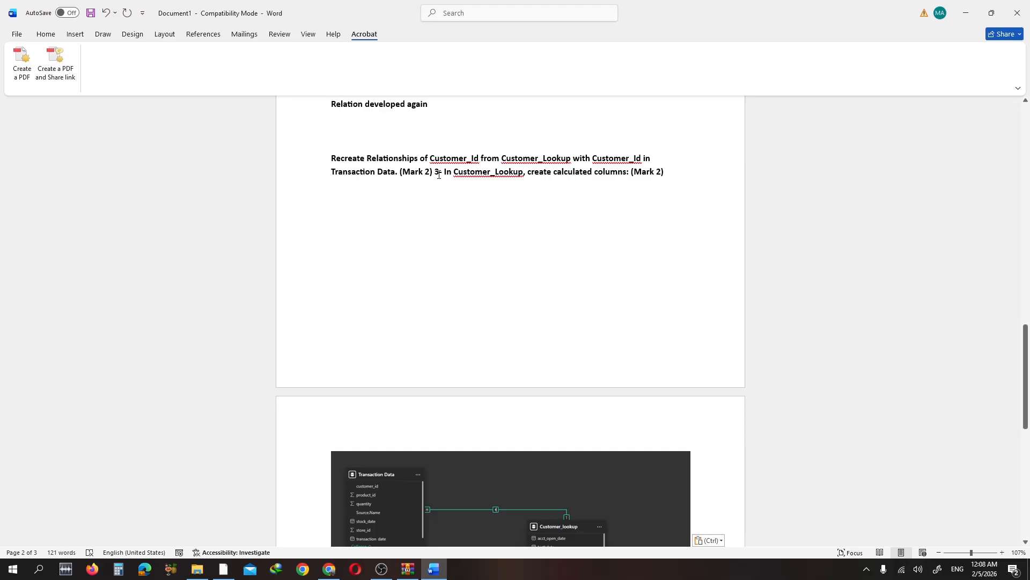
left_click_drag(436, 174, 661, 184)
key("ctrl+c")
key("BackSpace")
scroll(636, 225, "down", 5)
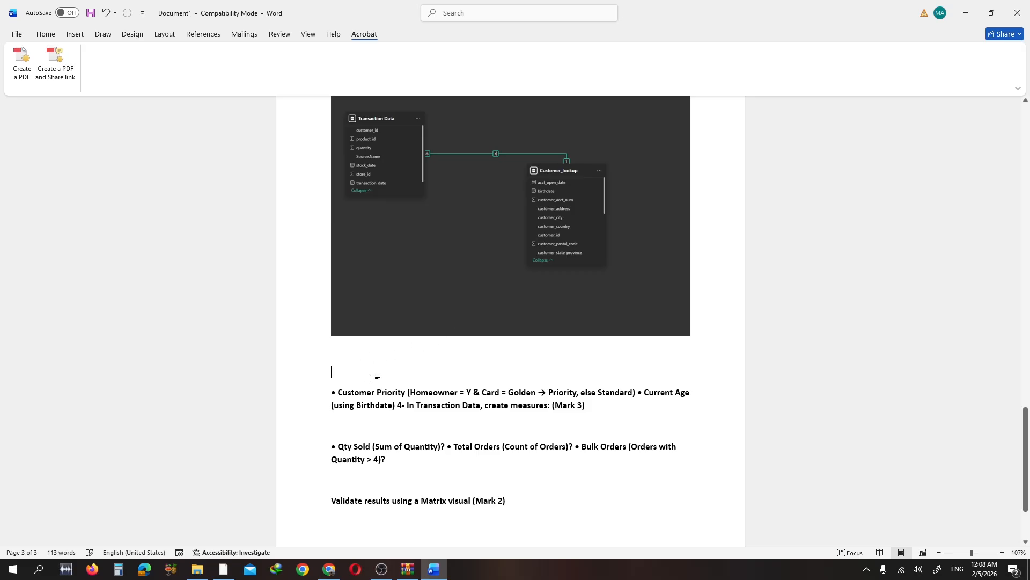
key("ctrl+v")
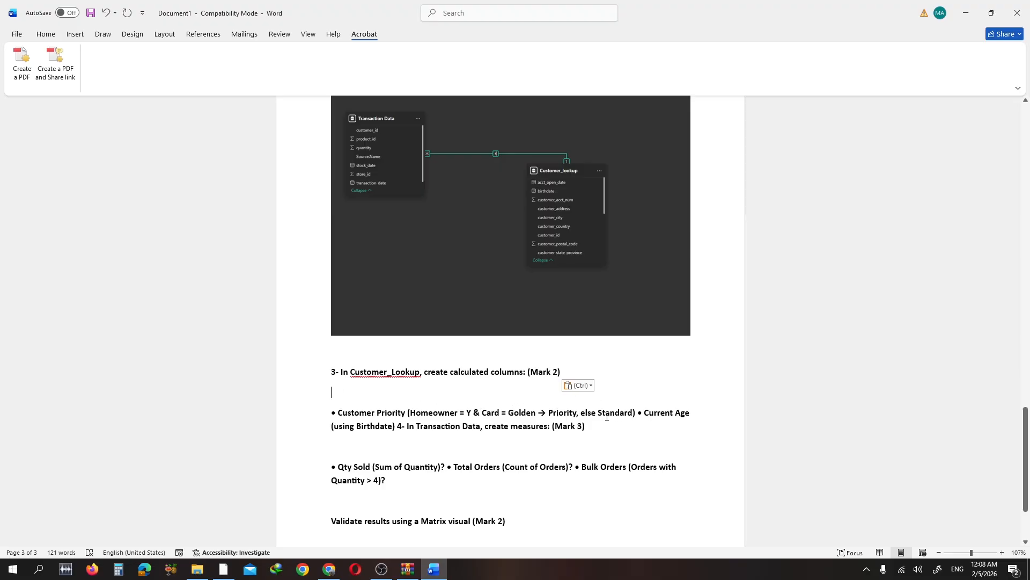
- Remove the blank line above the Customer Priority bullet and move "4- In Transaction Data, create measures: (Mark 3)" to a separate paragraph below it
key("Delete")
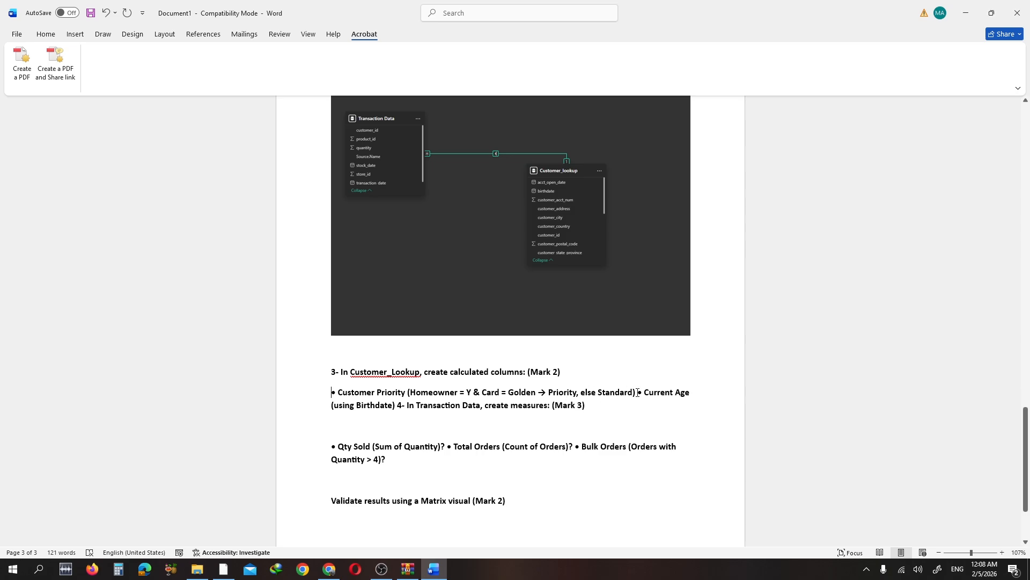
left_click(398, 404)
key("Return")
key("Return")
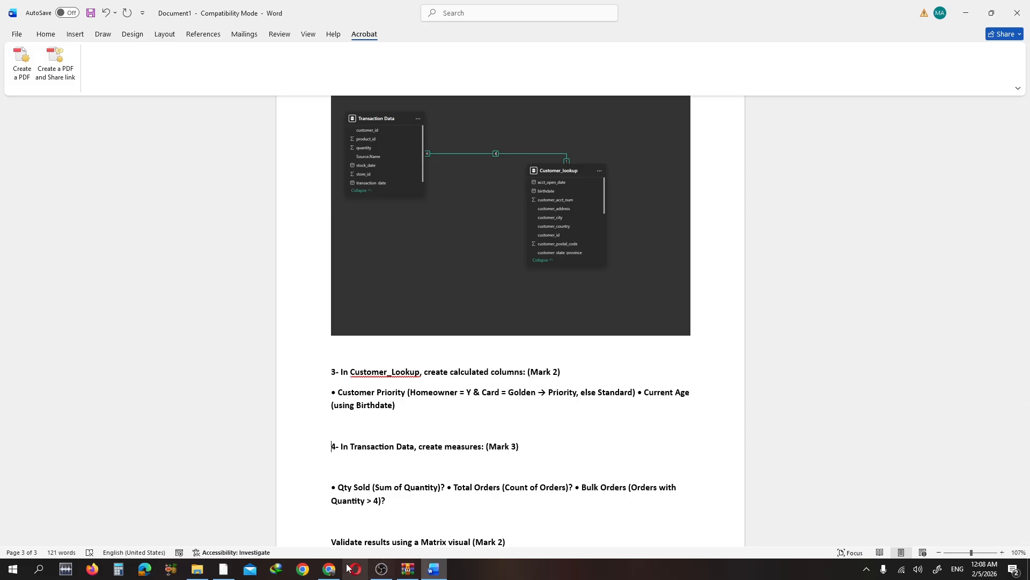
- Reread the Customer Priority conditions for homeowner and card in the Word document
left_click(224, 569)
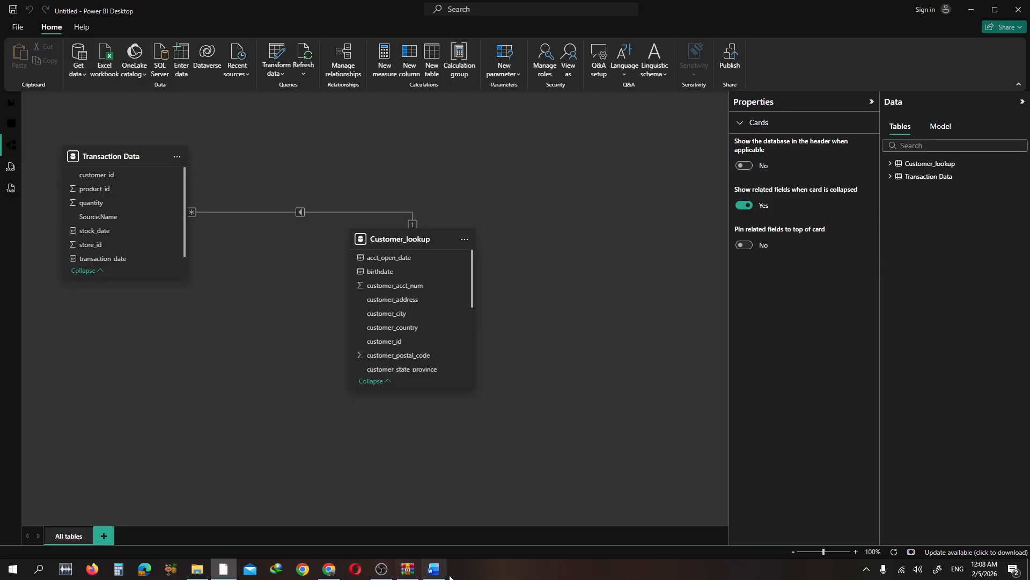
left_click(434, 569)
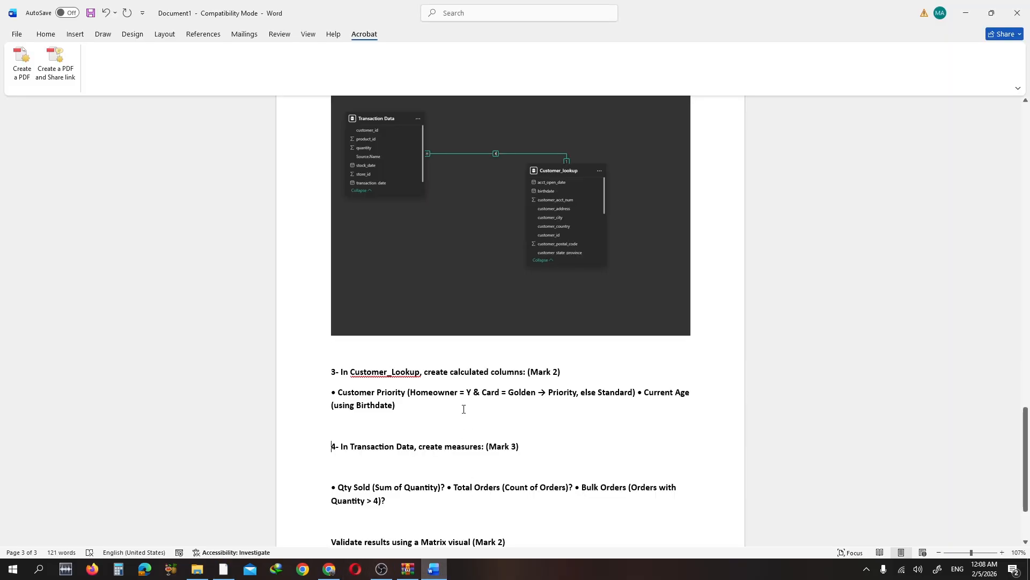
double_click(479, 393)
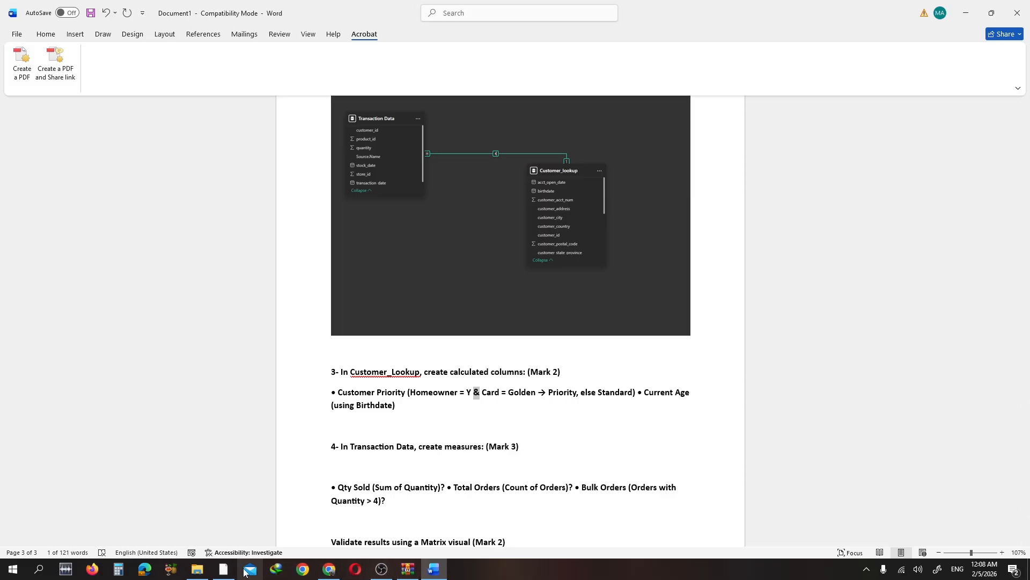
- Switch to Power BI and show the Customer_lookup table's data, including its member_card and homeowner columns
left_click(226, 570)
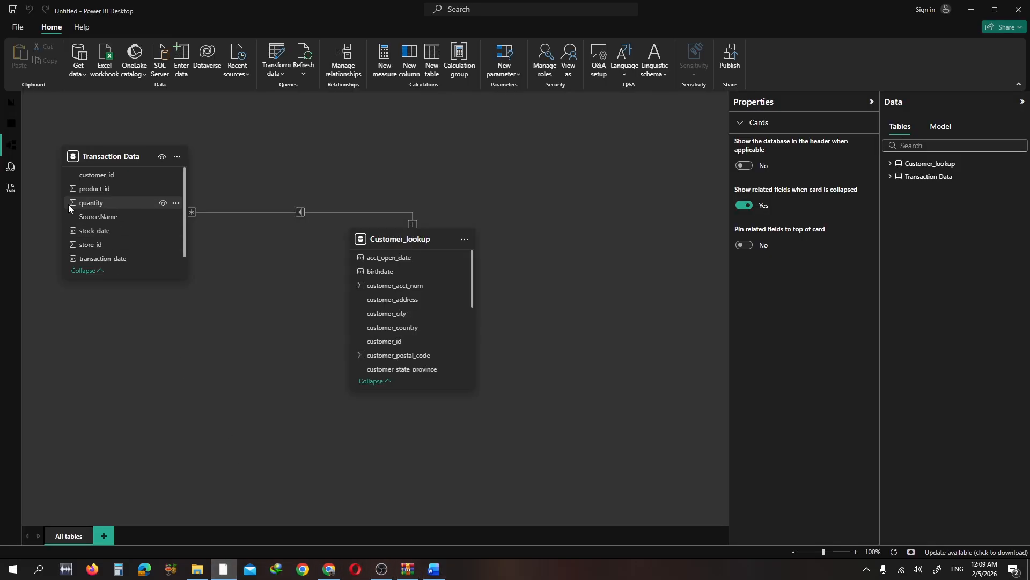
left_click(11, 123)
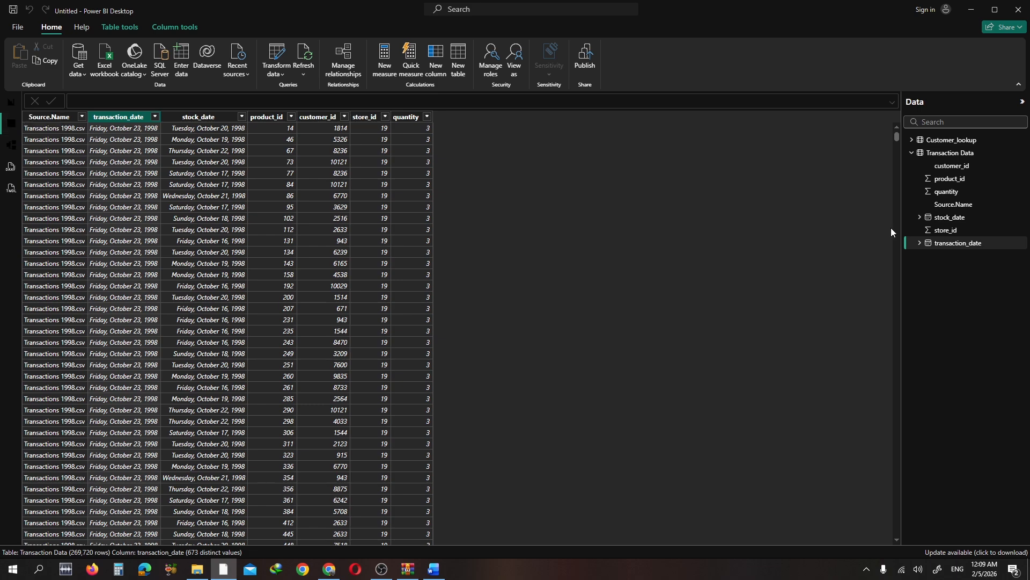
left_click(911, 152)
left_click(940, 141)
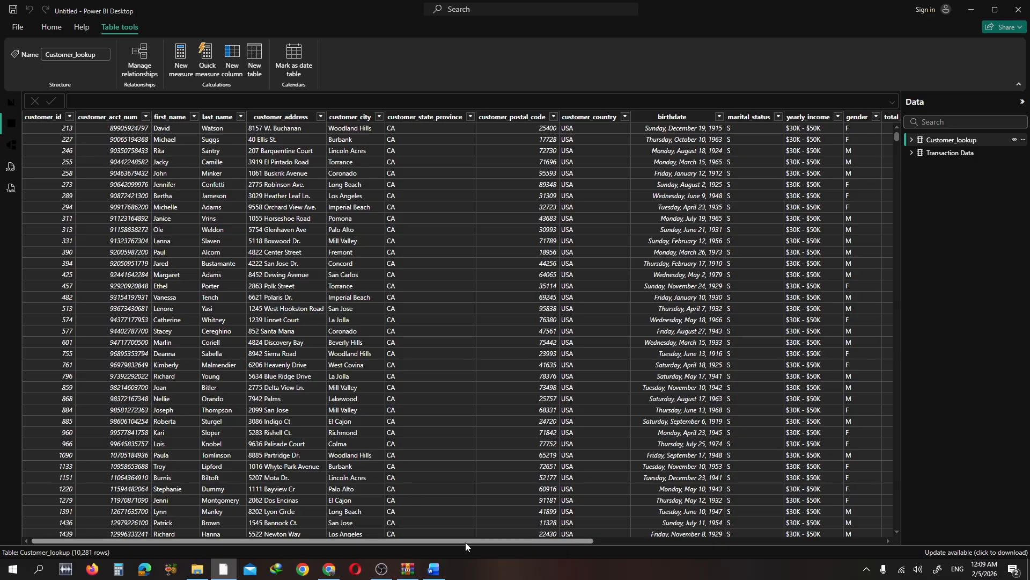
left_click_drag(465, 542, 546, 540)
left_click(601, 533)
left_click(853, 541)
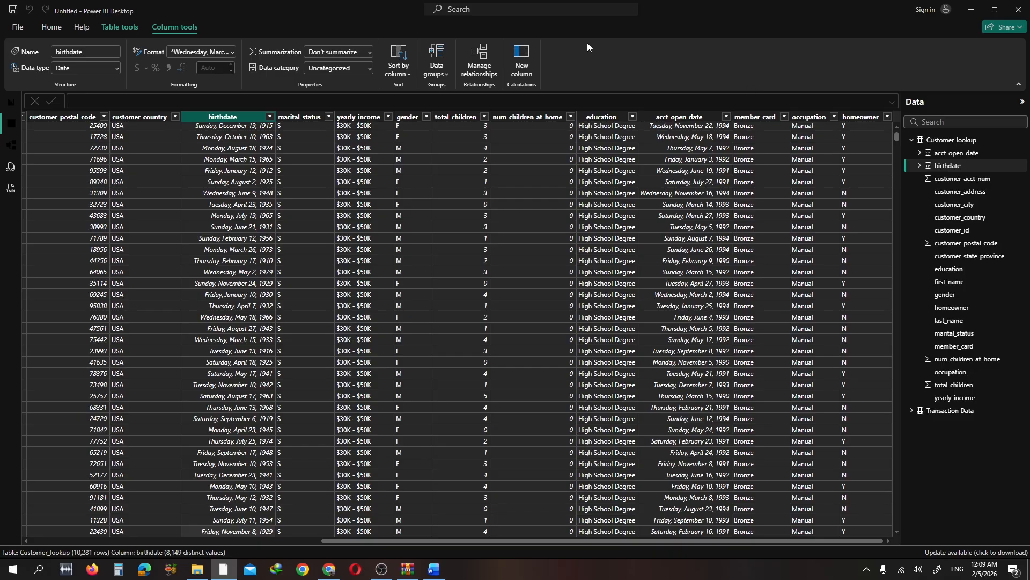
- Add a new calculated column to Customer_lookup and begin its formula with the IF function
left_click(127, 32)
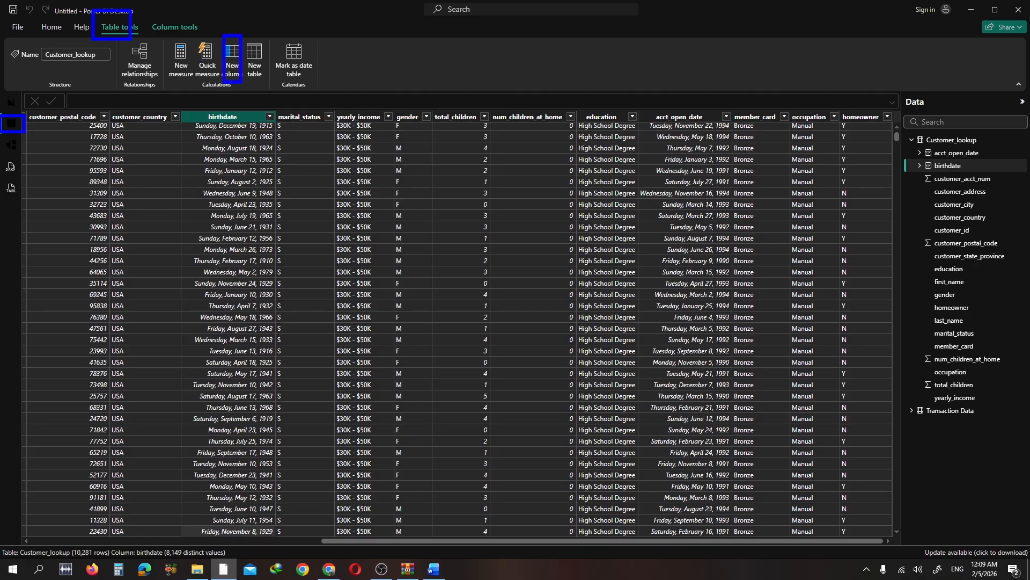
right_click(451, 232)
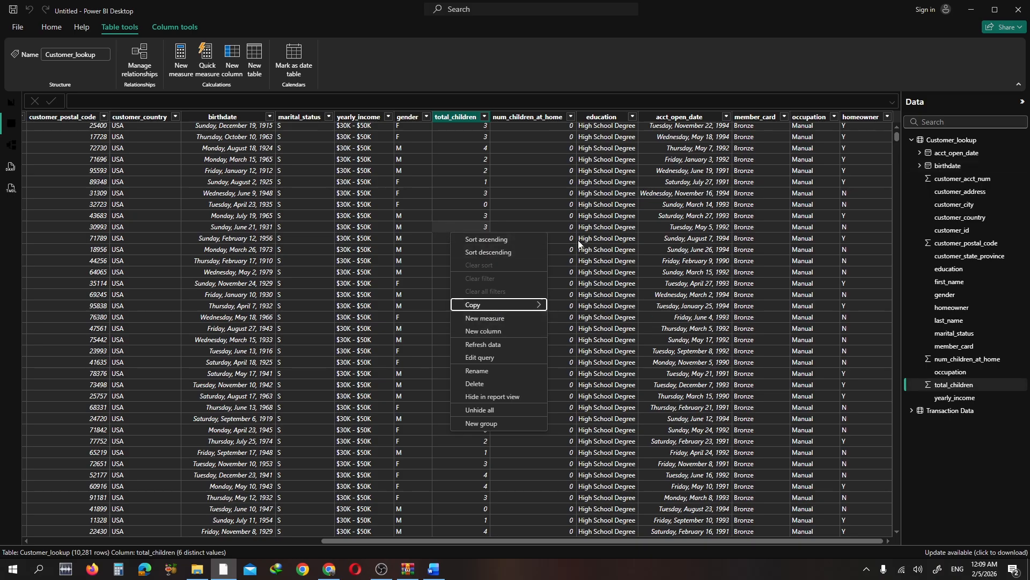
left_click(585, 86)
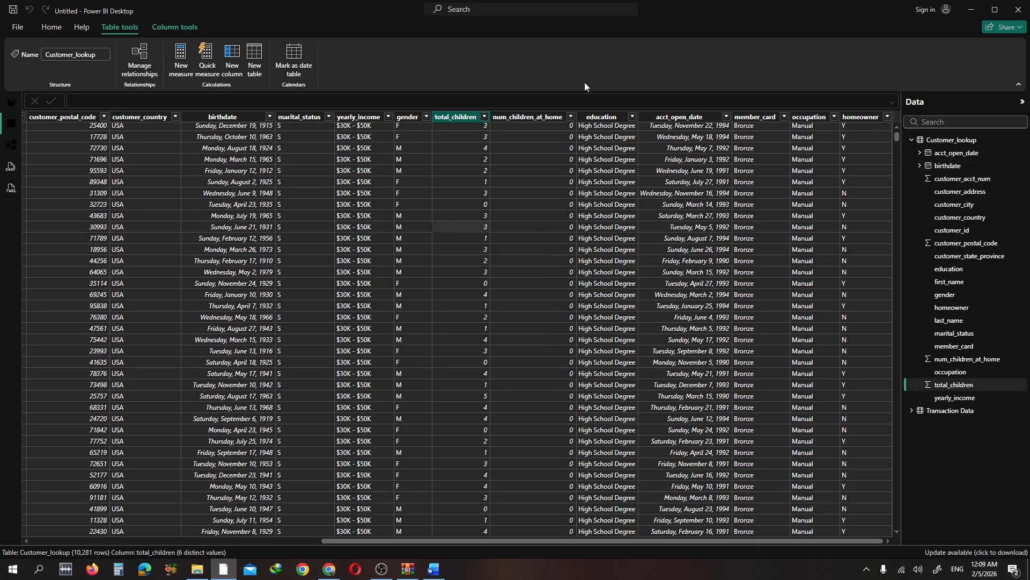
left_click(235, 62)
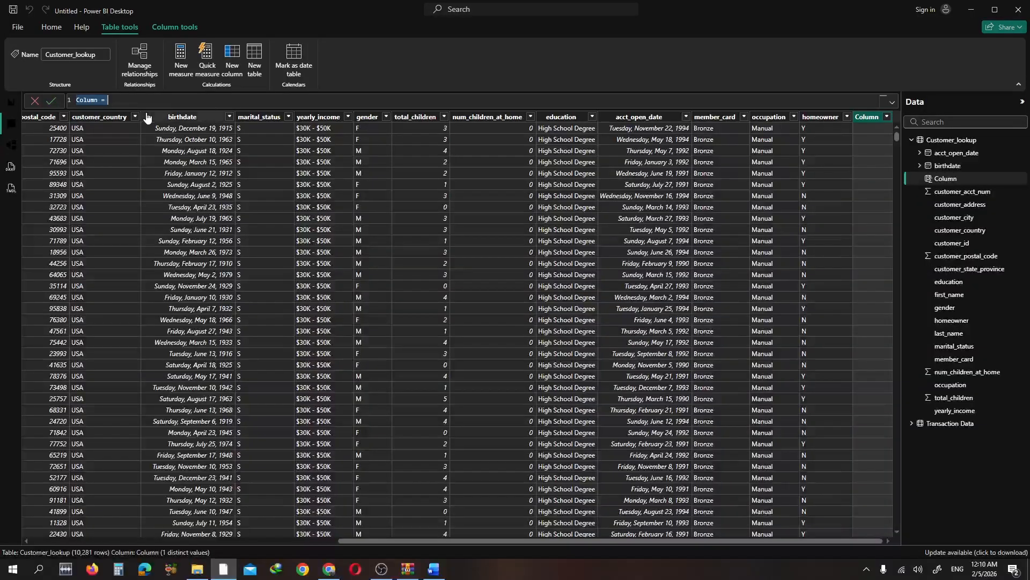
left_click(283, 102)
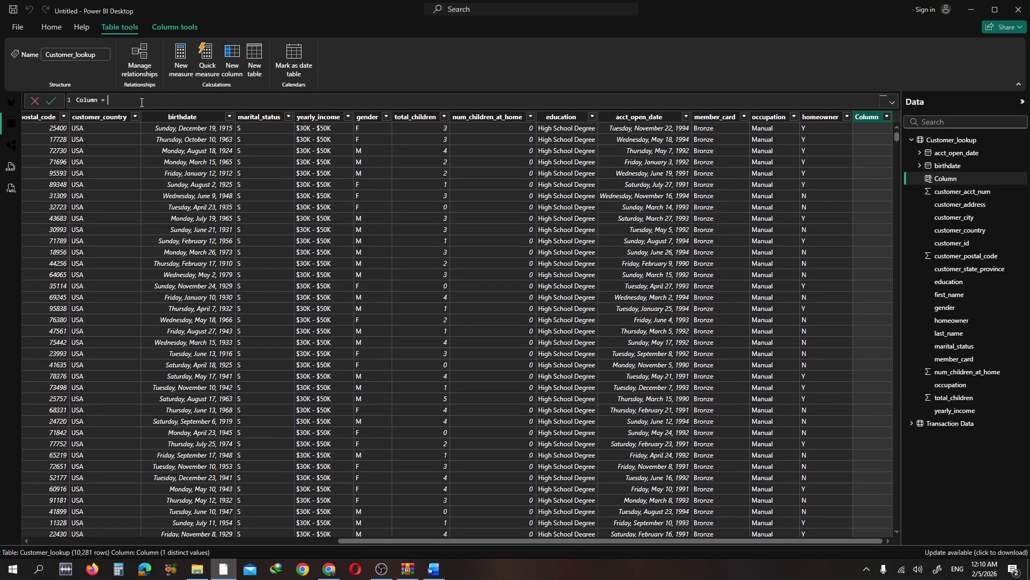
type("if")
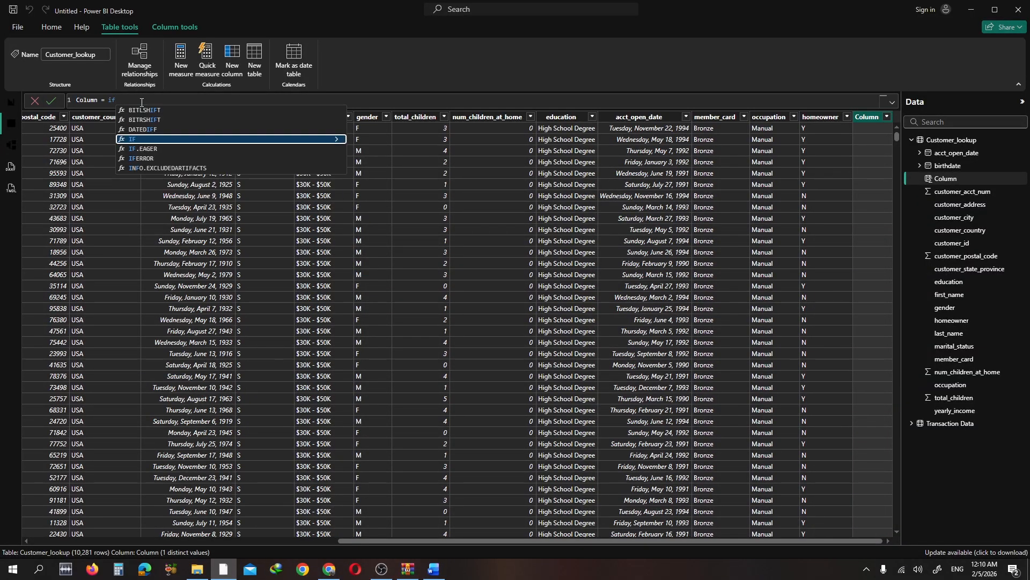
key("Tab")
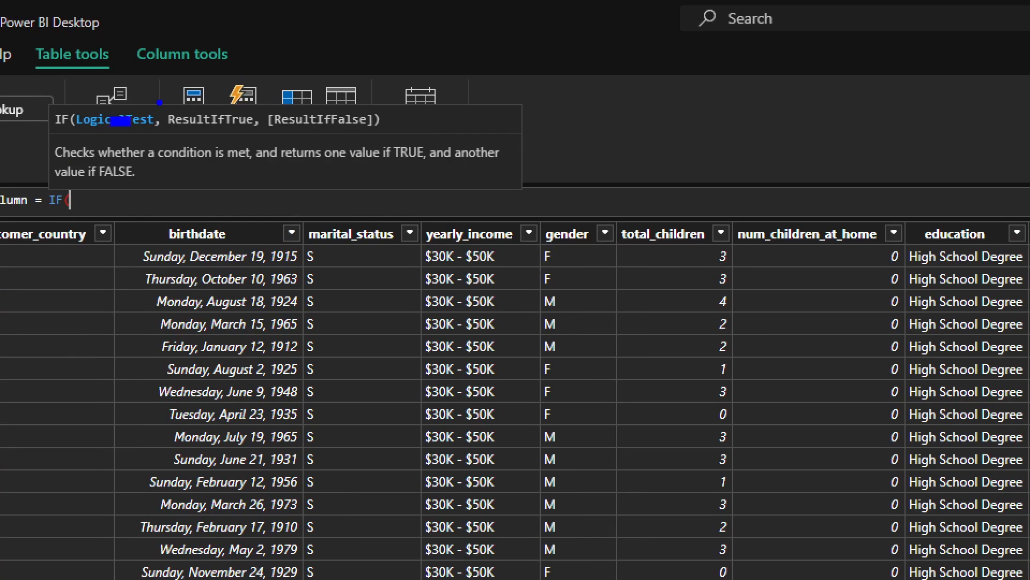
left_click_drag(162, 133, 375, 127)
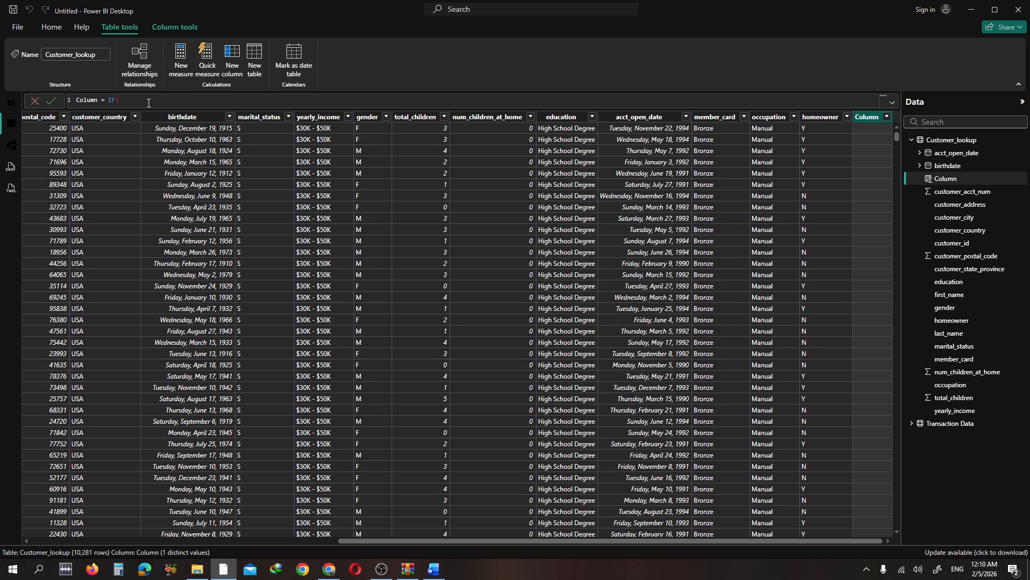
- Start the IF's logical test with an AND function whose first condition is Customer_lookup[homeowner]="Y"
type("AND(")
type("HOM")
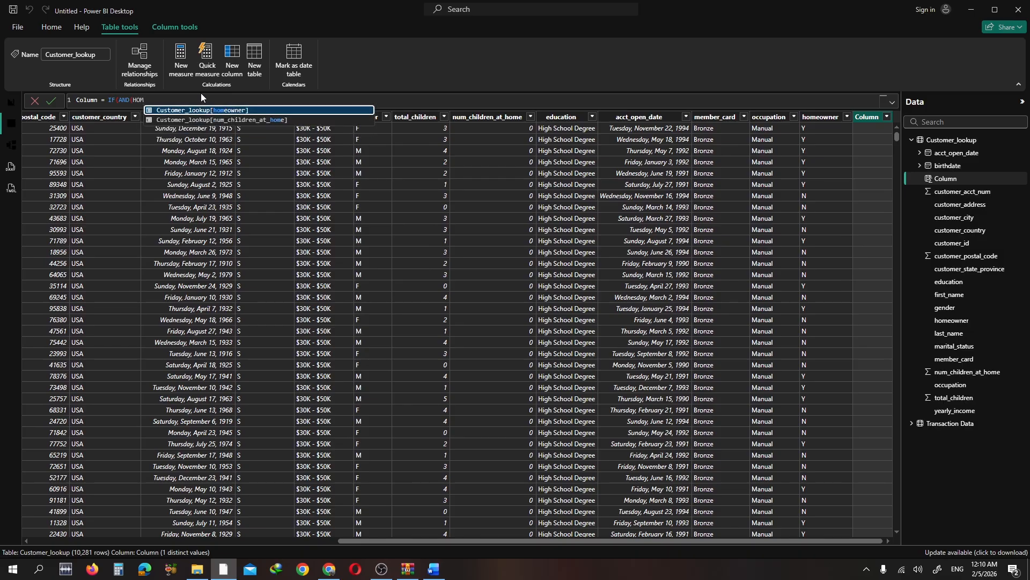
key("Tab")
type("=")
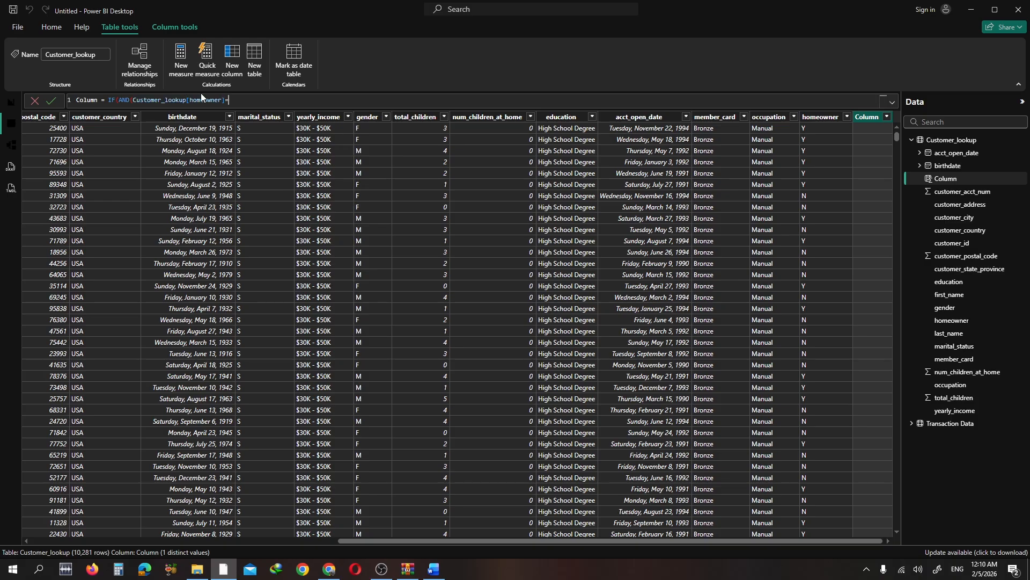
type("\"y")
type("Y")
type("\"")
type(",")
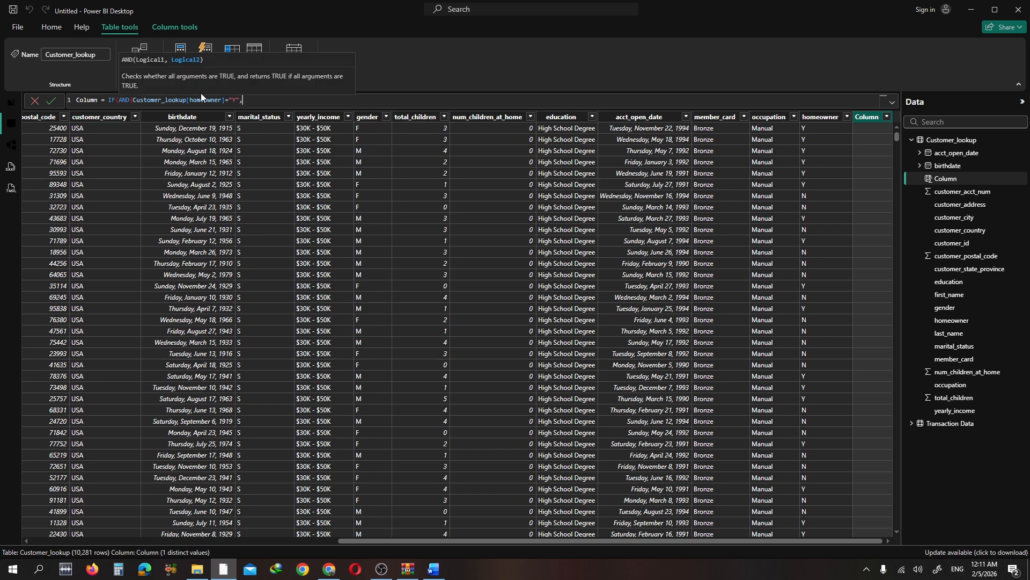
- Complete the AND test with the second condition Customer_lookup[member_card]="Golden"
type("me")
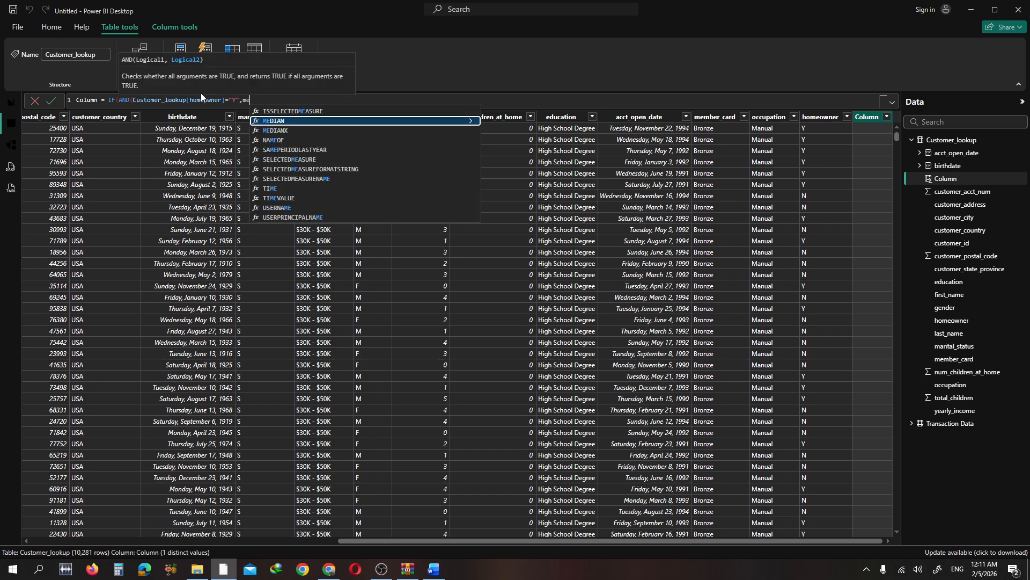
type("m")
key("Tab")
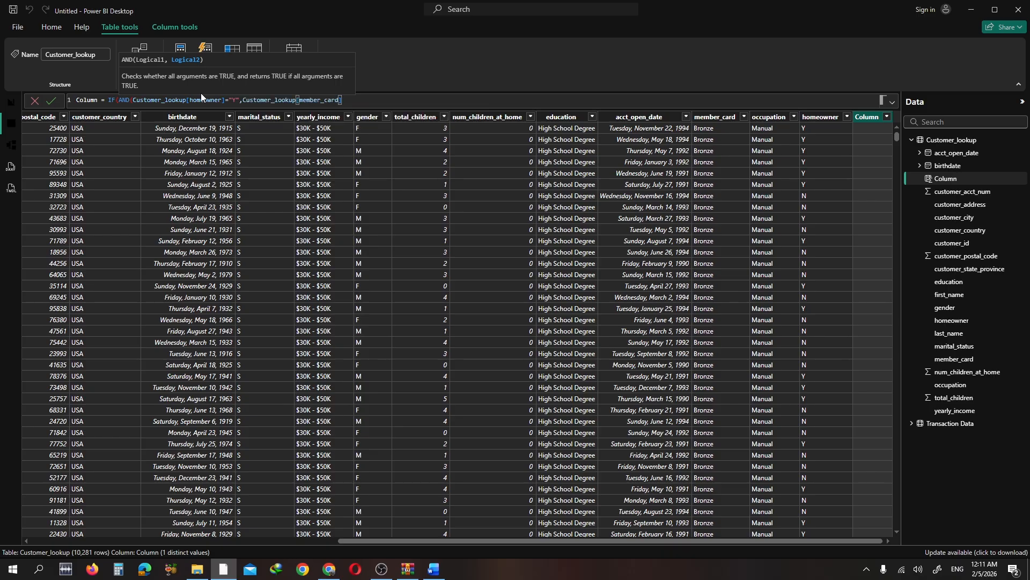
type("=")
type("\"")
type("Goldr")
type("n\"),")
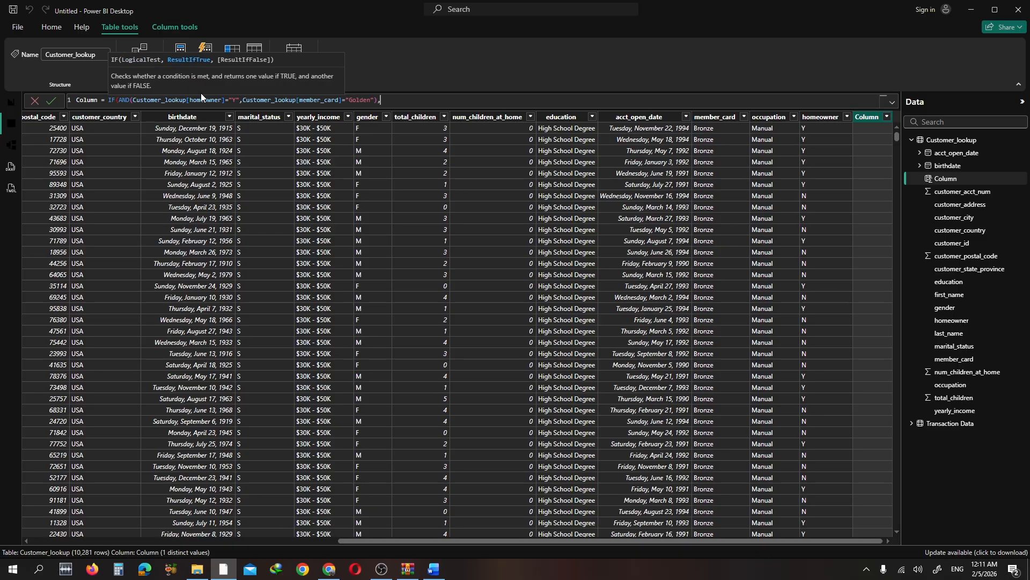
- Set the IF results to "Priority" when true and "Standard" otherwise, and commit the formula
type("\"Priority\",\"Stand")
type("ard")
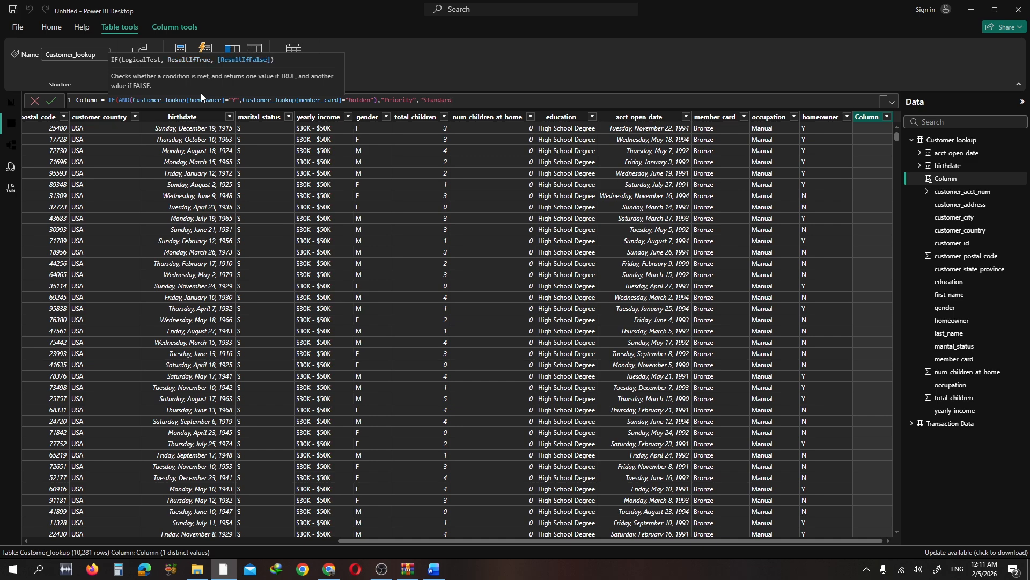
type("\")")
key("Return")
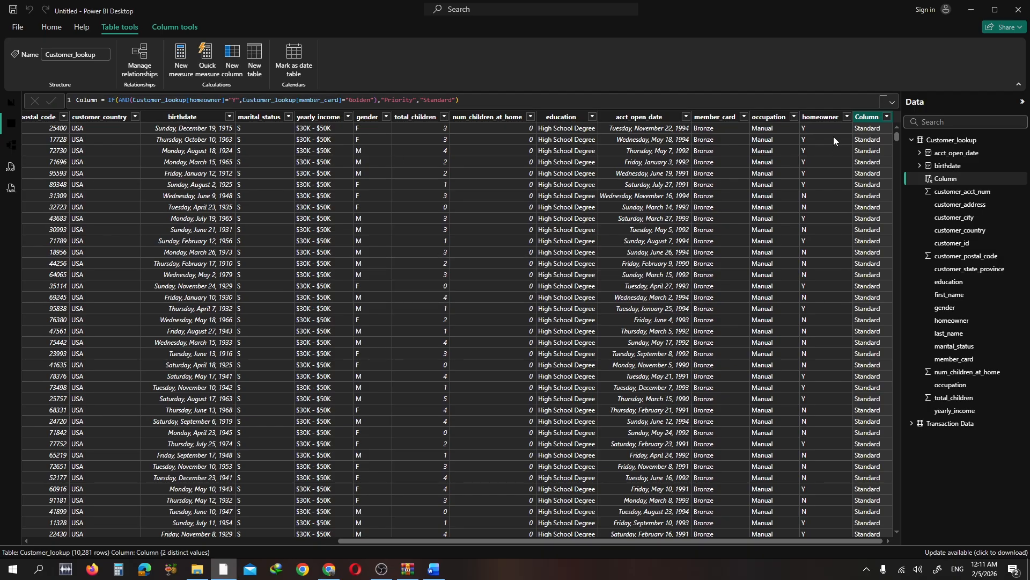
- Filter member_card to Golden to check the new column against homeowner, and restore all member_card values
left_click(742, 117)
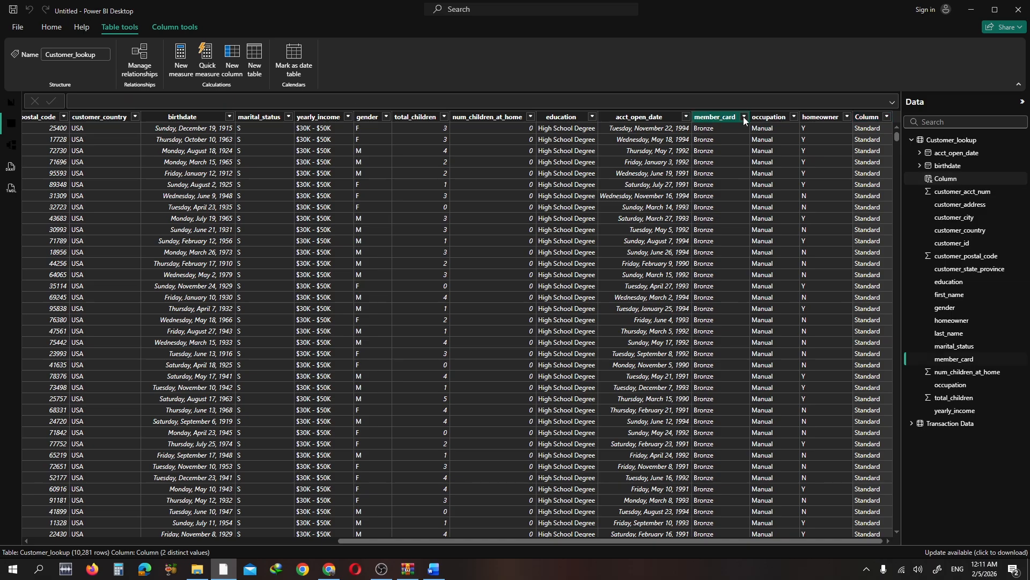
left_click(744, 117)
left_click(766, 225)
left_click(767, 243)
left_click(846, 276)
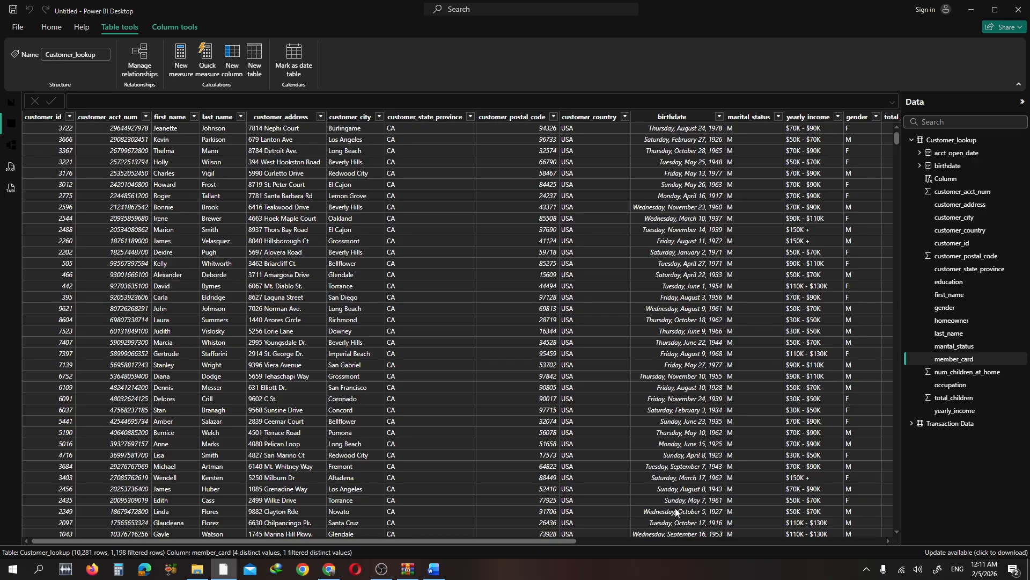
left_click_drag(563, 540, 862, 533)
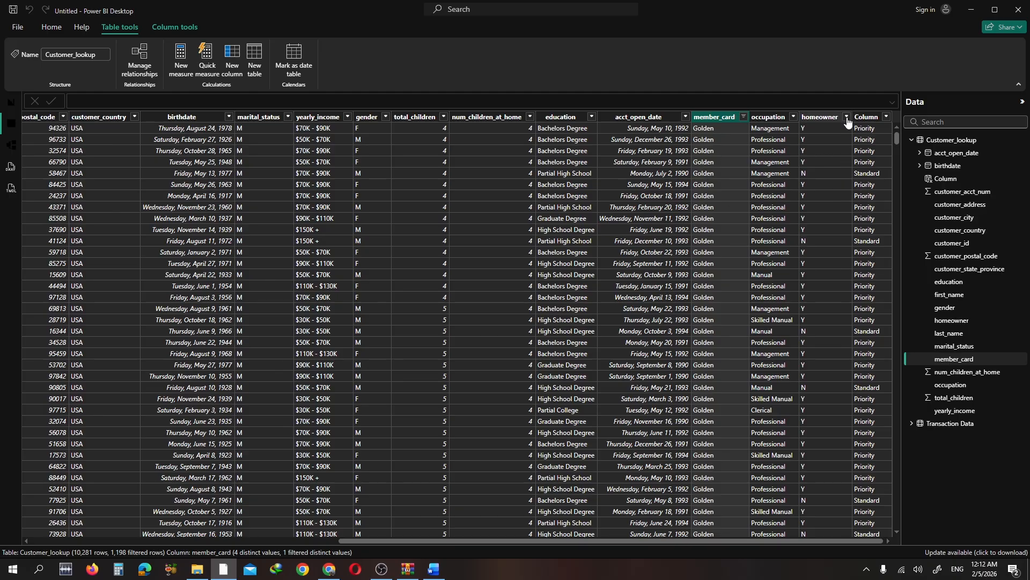
left_click(744, 115)
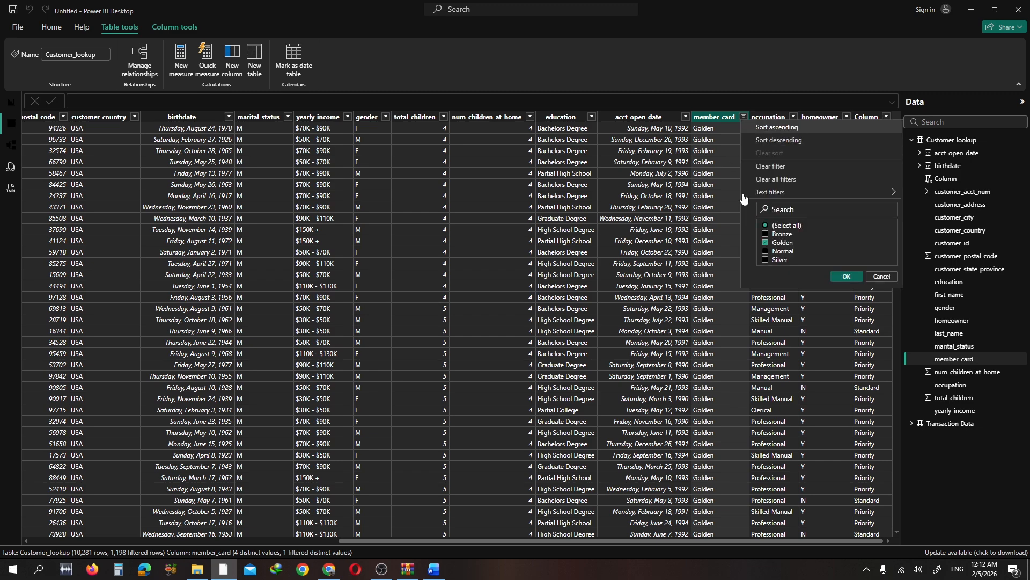
left_click(766, 225)
left_click(769, 235)
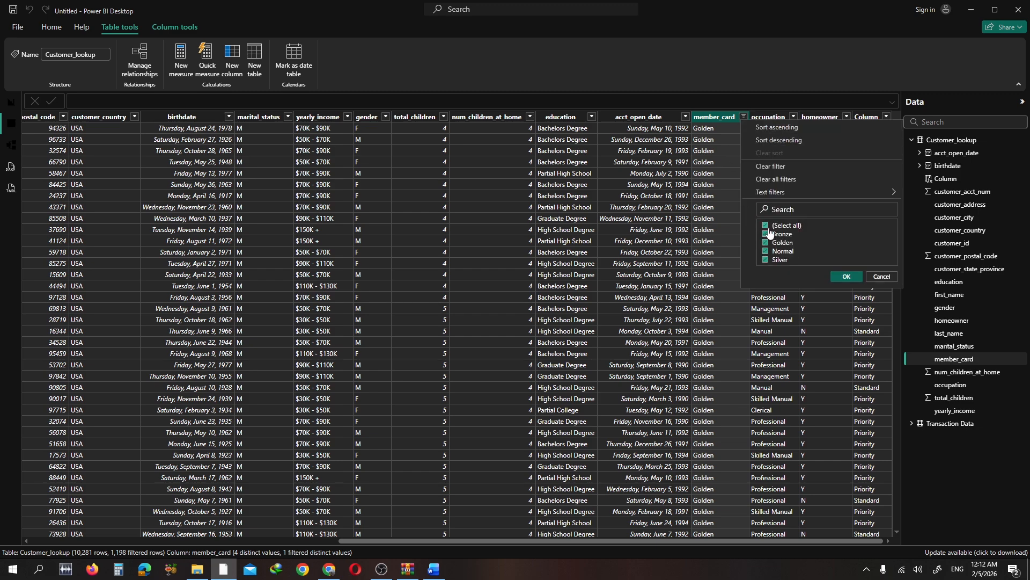
left_click(840, 276)
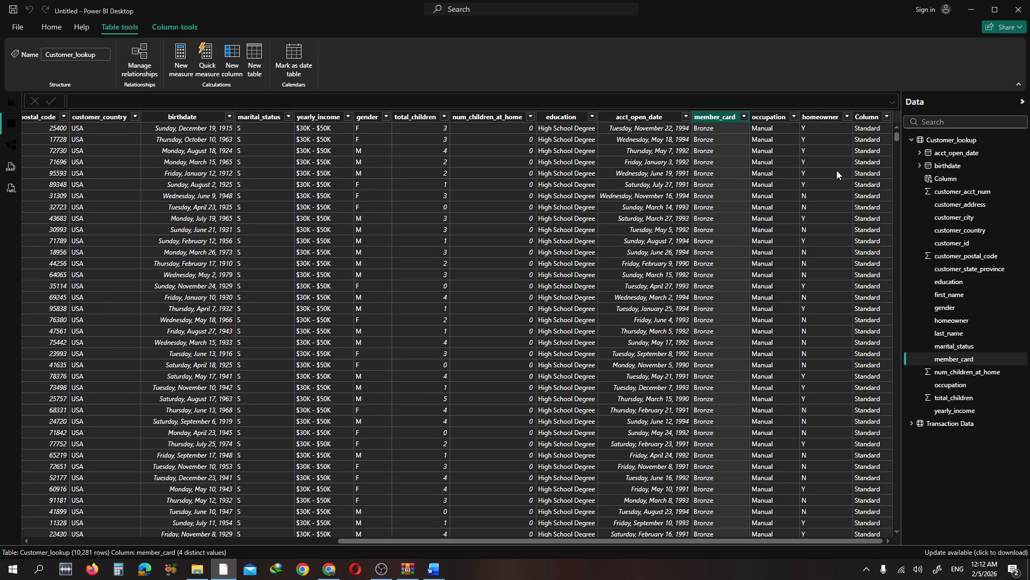
- Rename the new Customer_lookup calculated column to Customer Priority, copying the name from the task text in Word
left_click(868, 117)
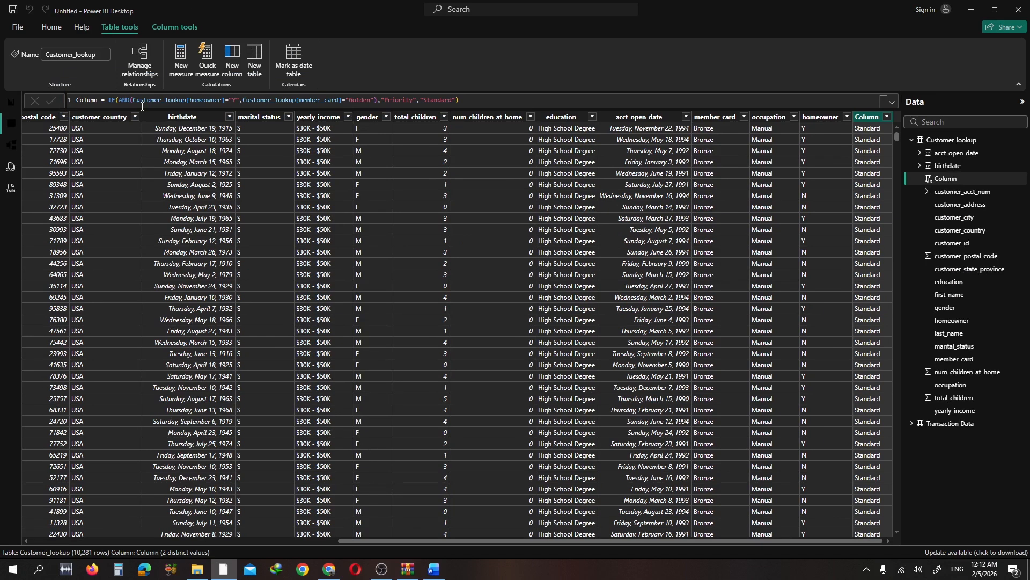
key("alt+Tab")
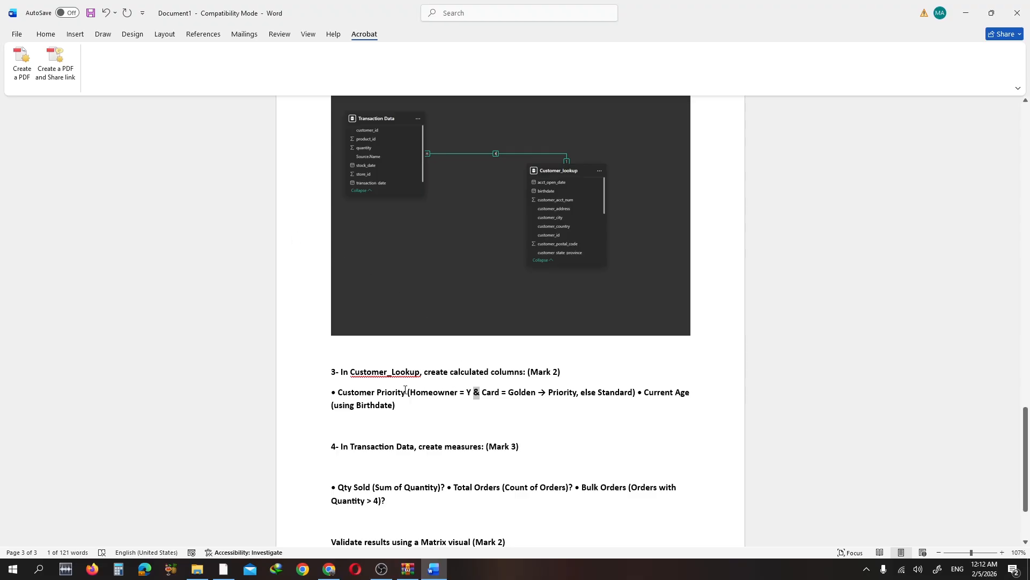
left_click_drag(406, 393, 338, 393)
key("ctrl+c")
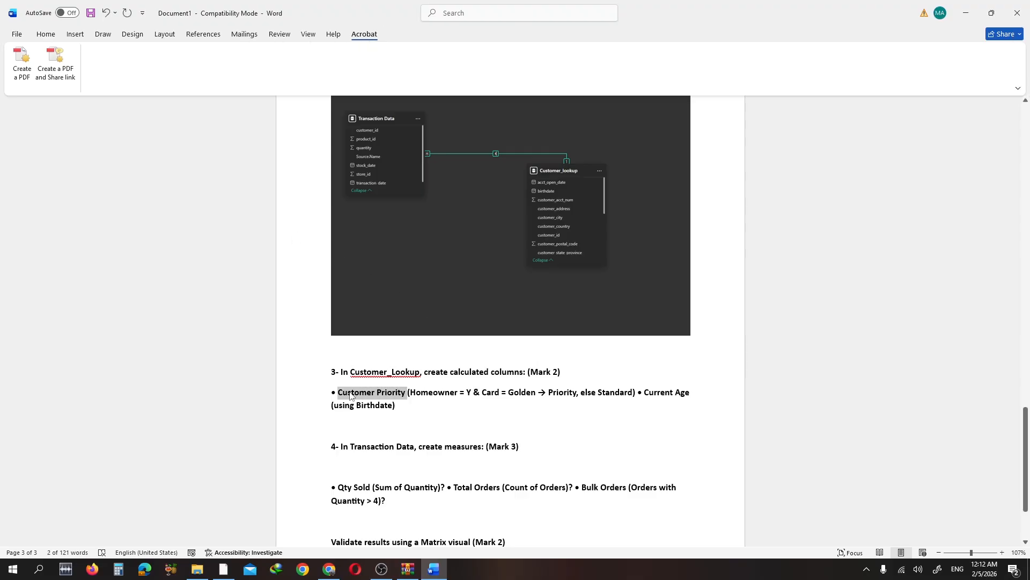
key("alt+Tab")
left_click_drag(101, 101, 74, 103)
key("ctrl+v")
left_click(525, 98)
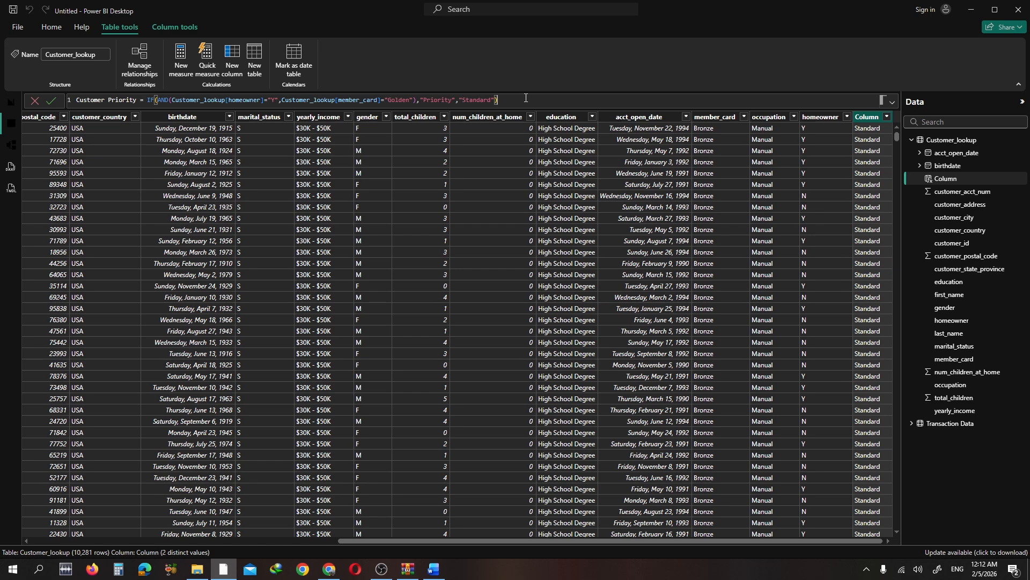
key("Return")
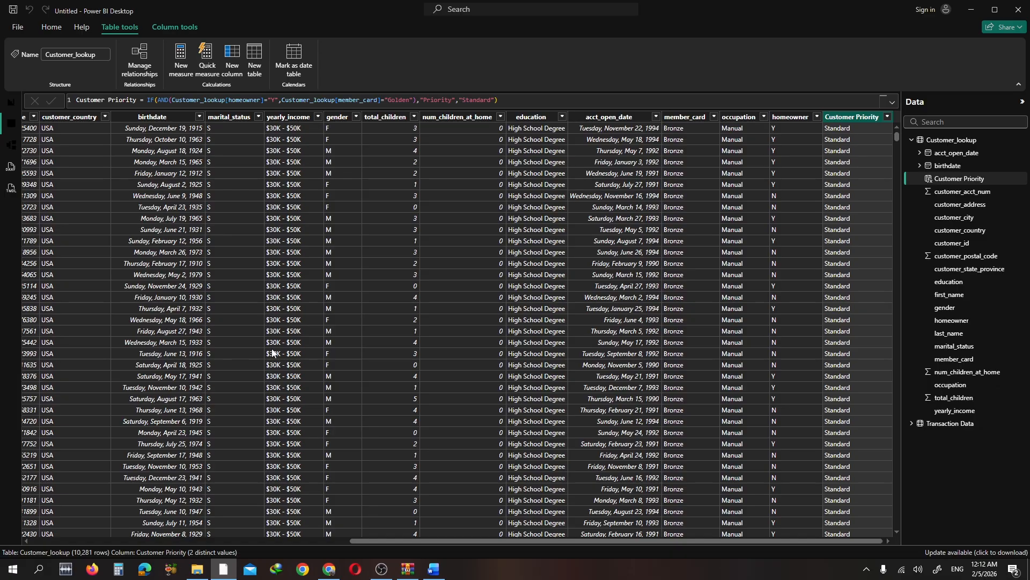
- Capture a screenshot of the Customer Priority formula and column, and paste it below task 3 in the Word document, followed by blank lines
key("shift+super+s")
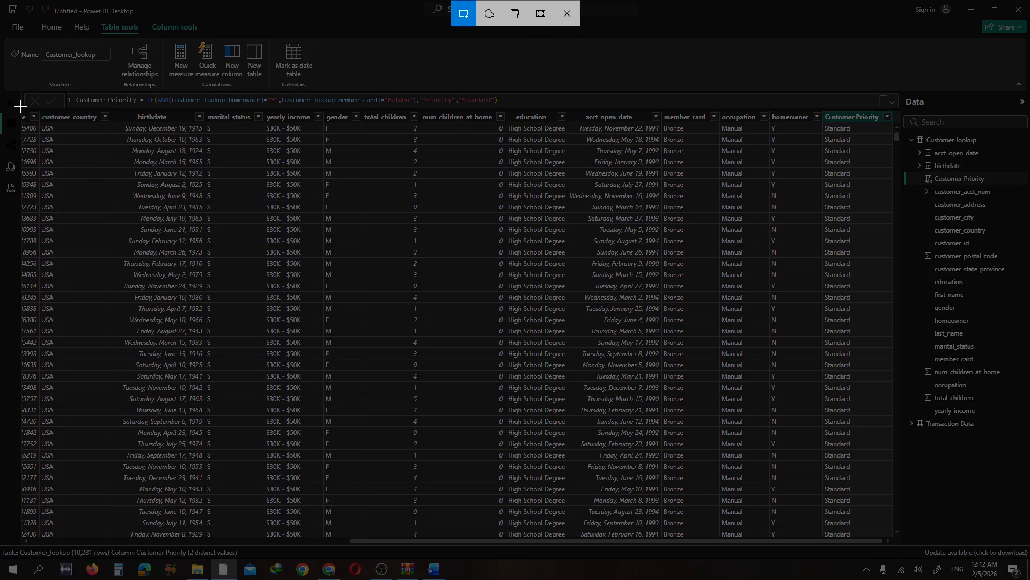
left_click_drag(2, 27, 892, 202)
key("alt+Tab")
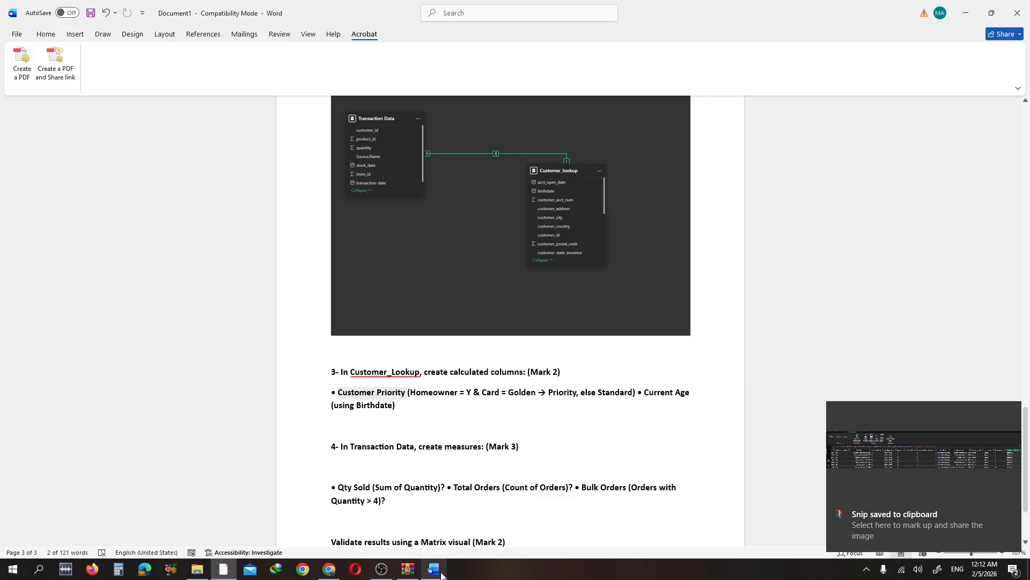
left_click(359, 424)
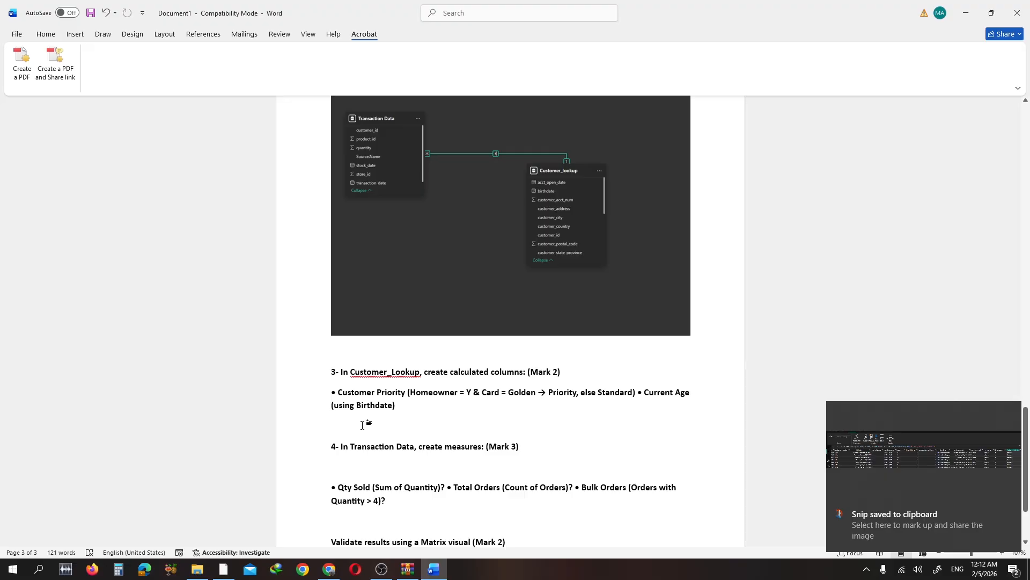
key("Return")
key("ctrl+v")
key("Return")
key("Return")
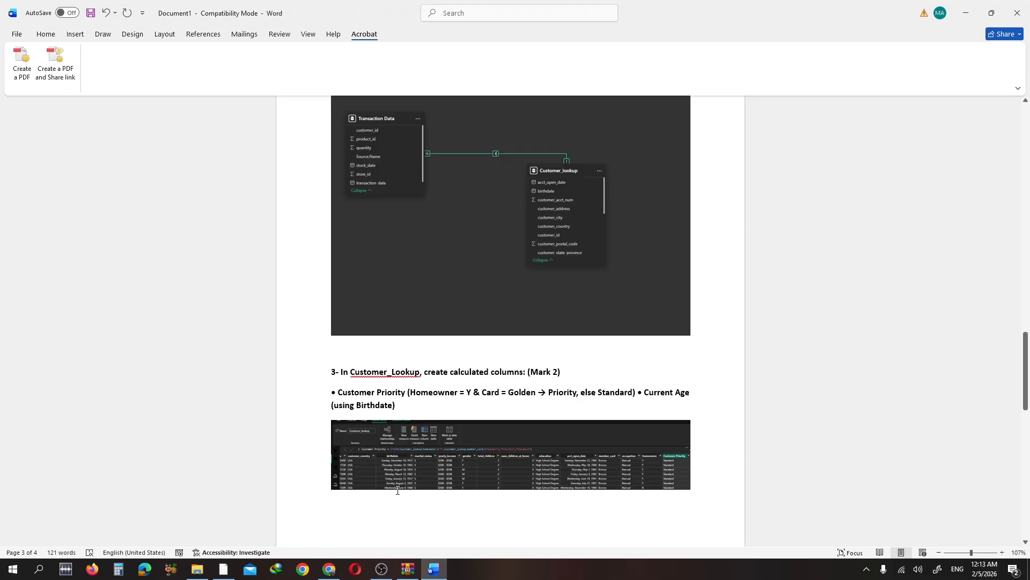
- Switch back to Power BI Desktop and add another calculated column to the Customer_lookup table
mouse_move(378, 572)
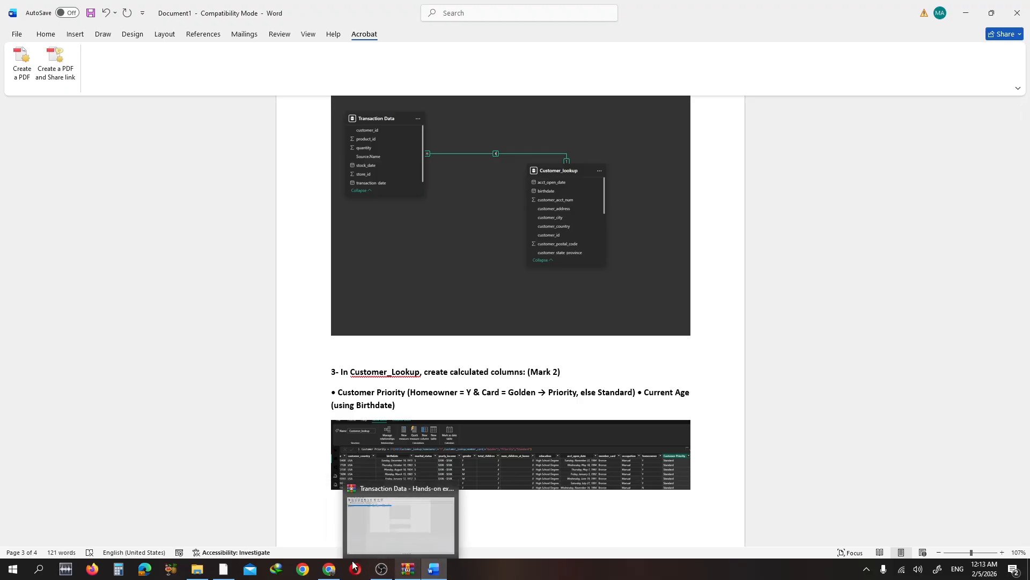
left_click(229, 575)
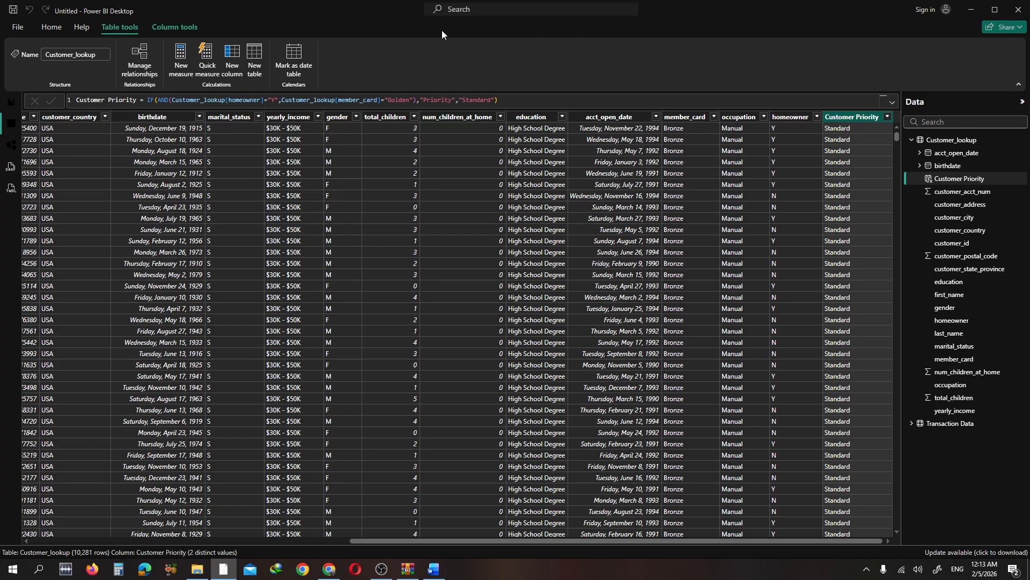
right_click(339, 267)
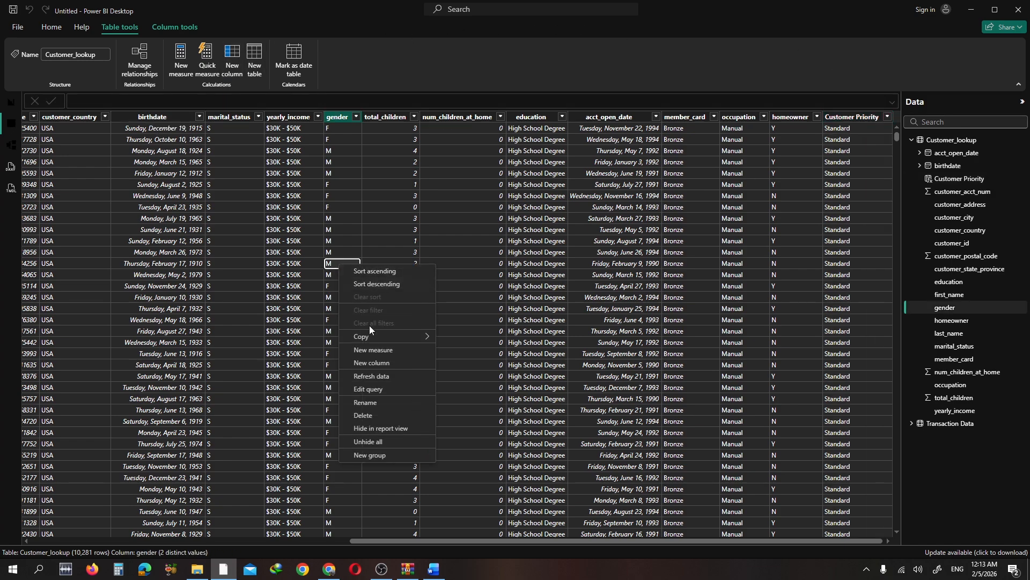
left_click(376, 363)
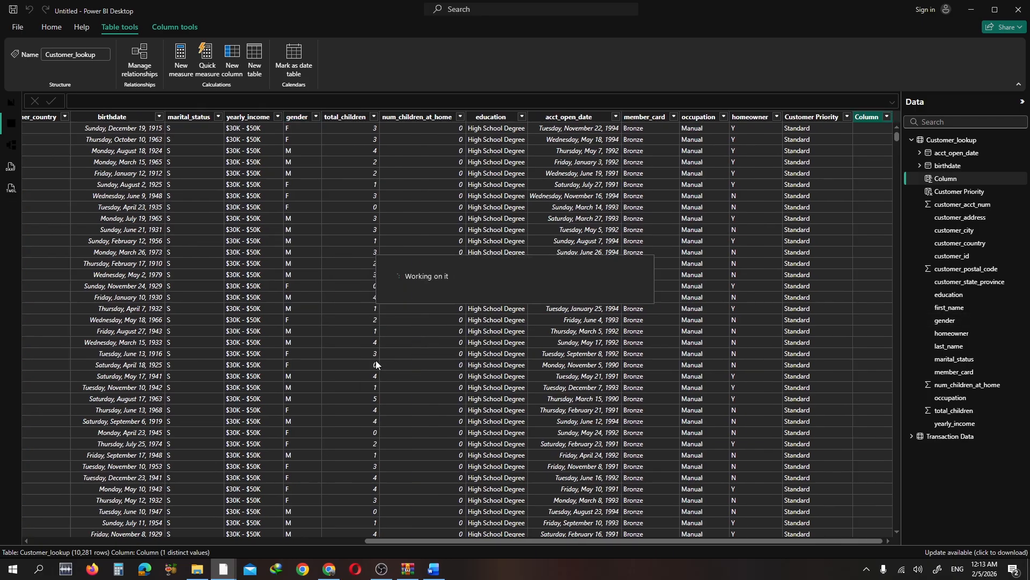
- Name the new column Current Age and start its formula with the DATEDIFF function
left_click(98, 101)
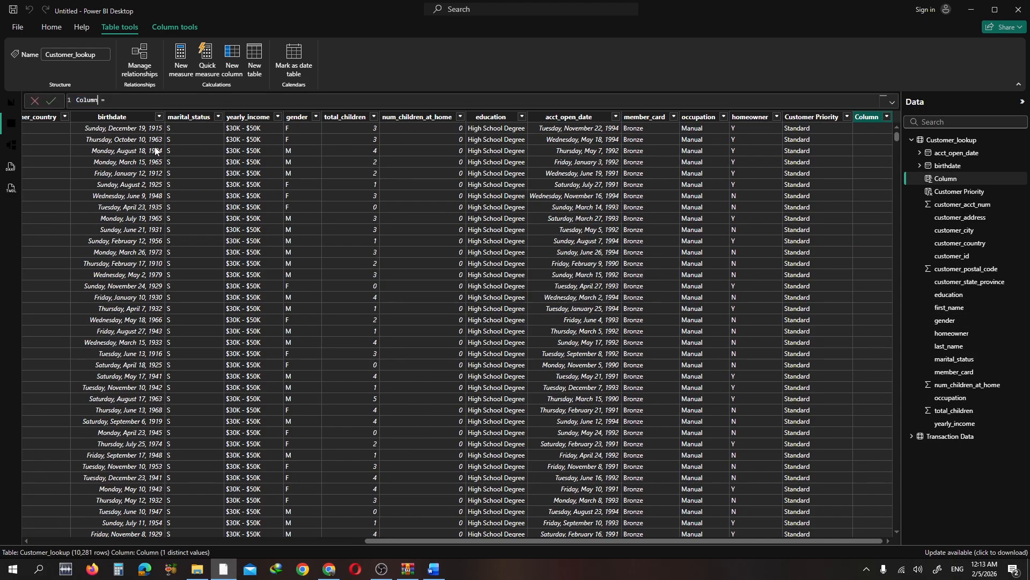
key("BackSpace")
key("BackSpace")
key("BackSpace")
key("BackSpace")
key("BackSpace")
type("urrent Age =da")
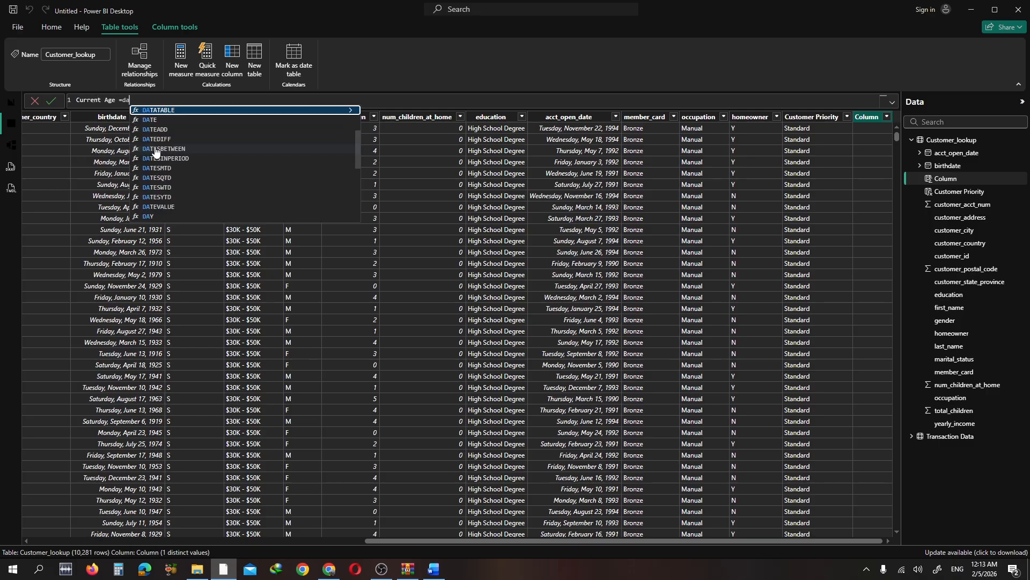
key("Down")
key("Down")
key("Down")
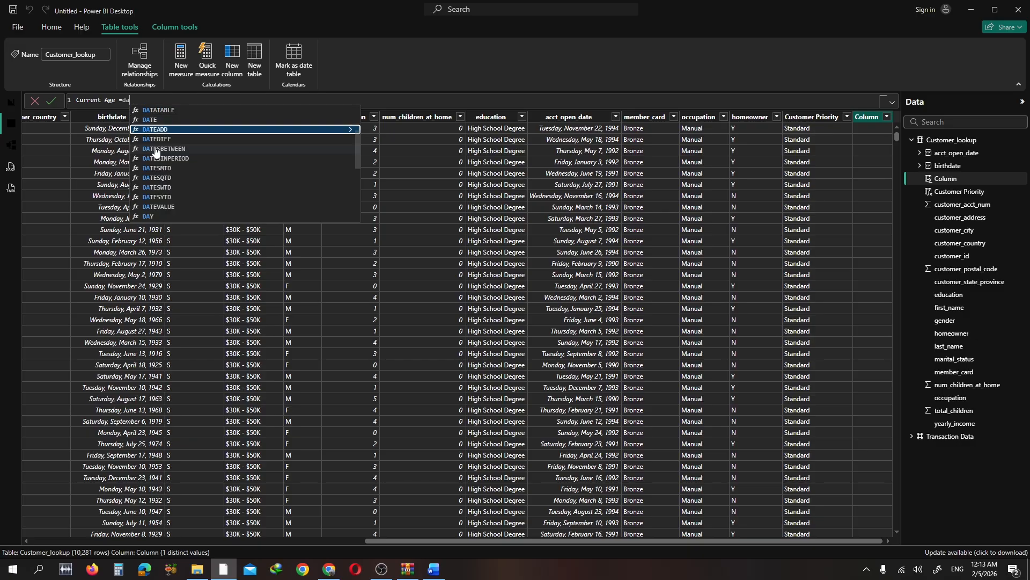
key("Tab")
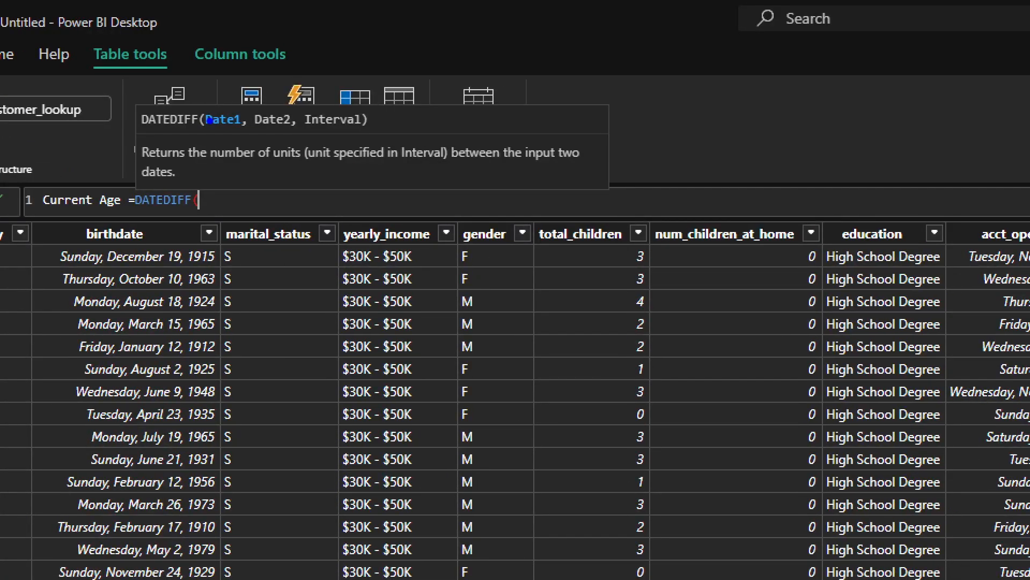
mouse_move(196, 99)
left_mouse_down()
mouse_move(242, 123)
mouse_move(245, 143)
left_mouse_up()
mouse_move(247, 86)
left_mouse_down()
mouse_move(261, 133)
mouse_move(294, 159)
left_mouse_up()
left_click_drag(290, 89, 395, 166)
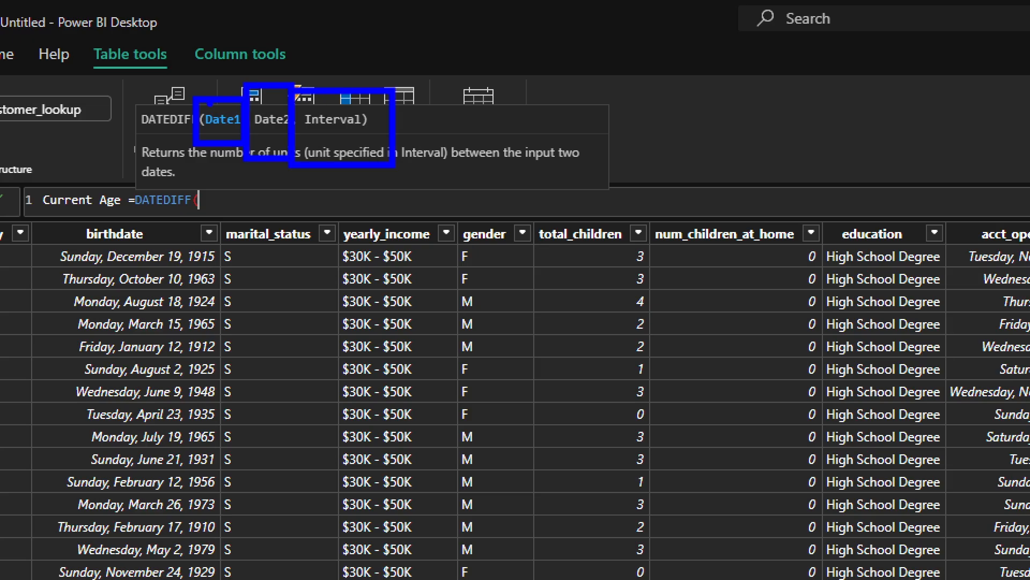
left_click_drag(210, 102, 47, 243)
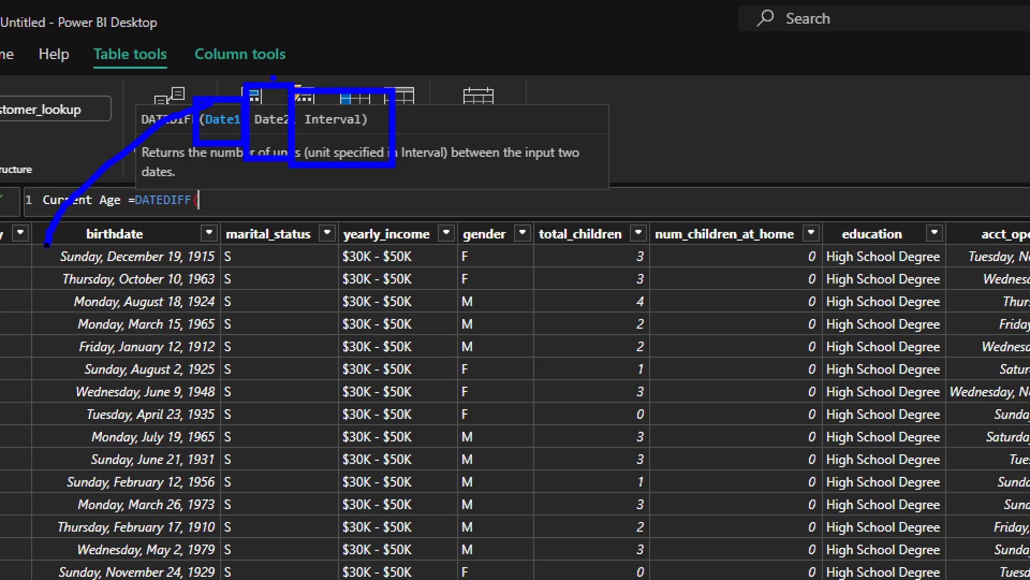
mouse_move(268, 88)
left_mouse_down()
mouse_move(325, 219)
mouse_move(309, 213)
left_mouse_up()
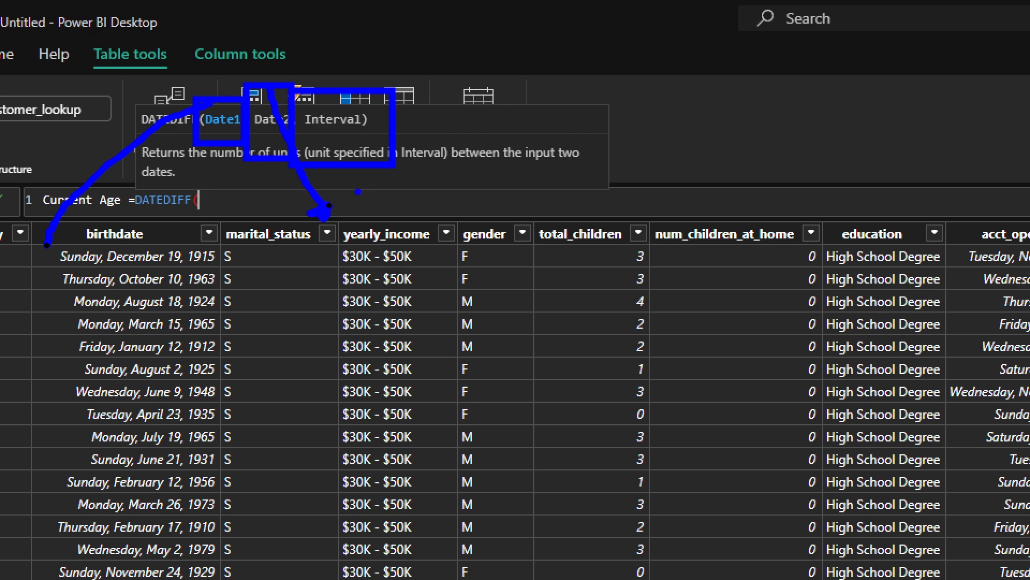
mouse_move(342, 107)
left_mouse_down()
mouse_move(515, 55)
mouse_move(526, 82)
left_mouse_up()
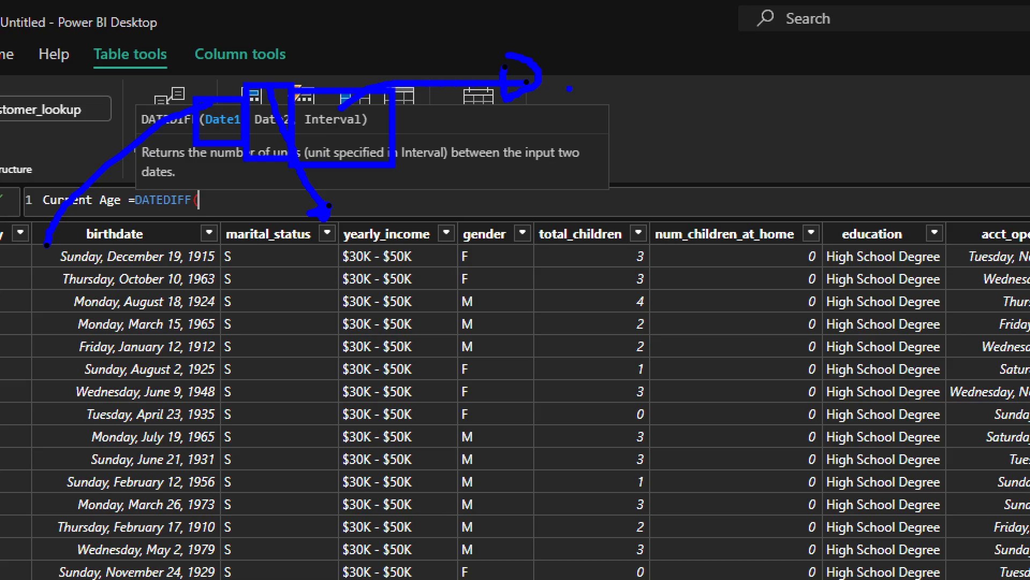
key("Escape")
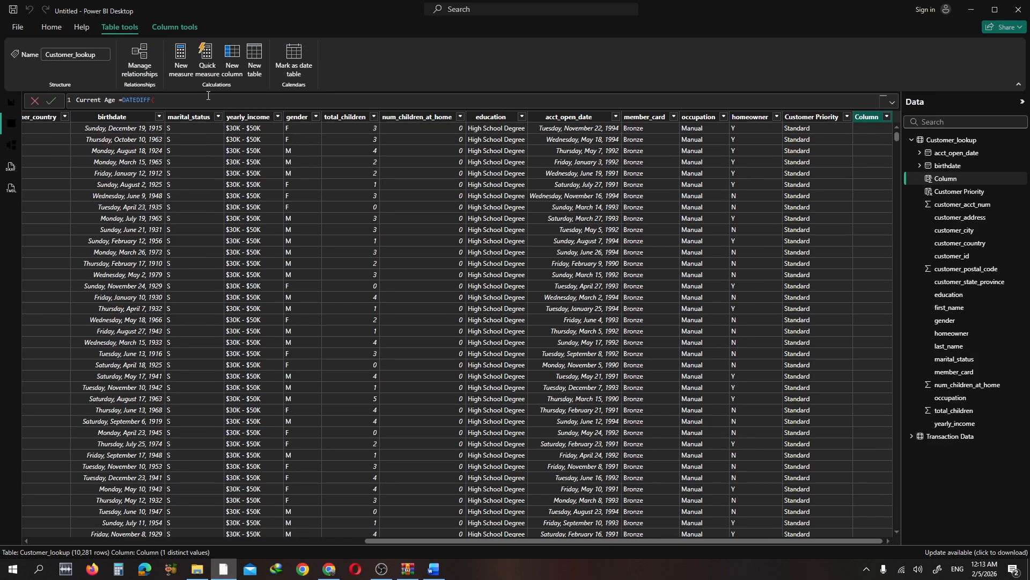
- Enter Customer_lookup[birthdate] as DATEDIFF's first date and TODAY() as its second date
type("Customer_lookup[birthdate]")
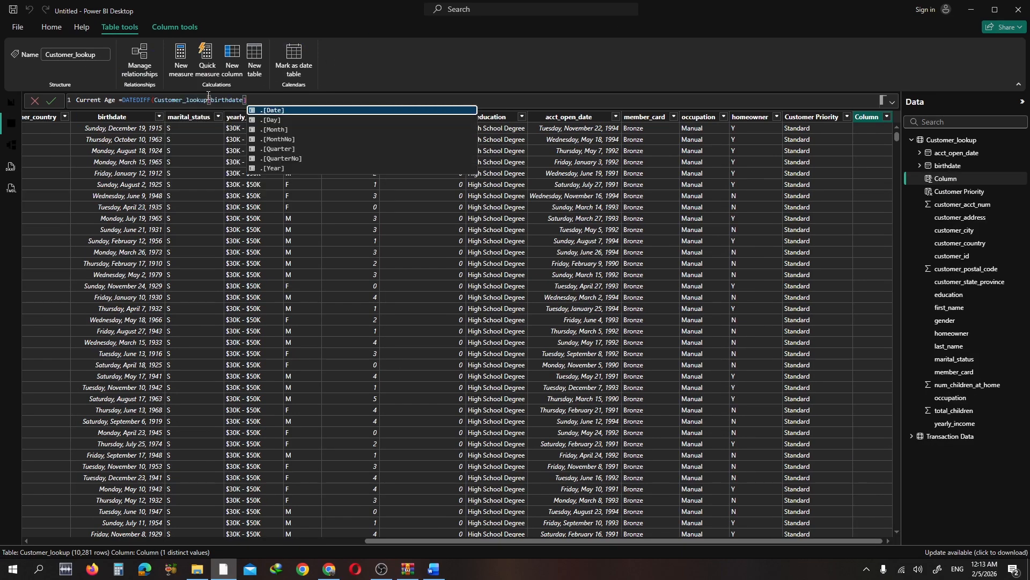
type(",to")
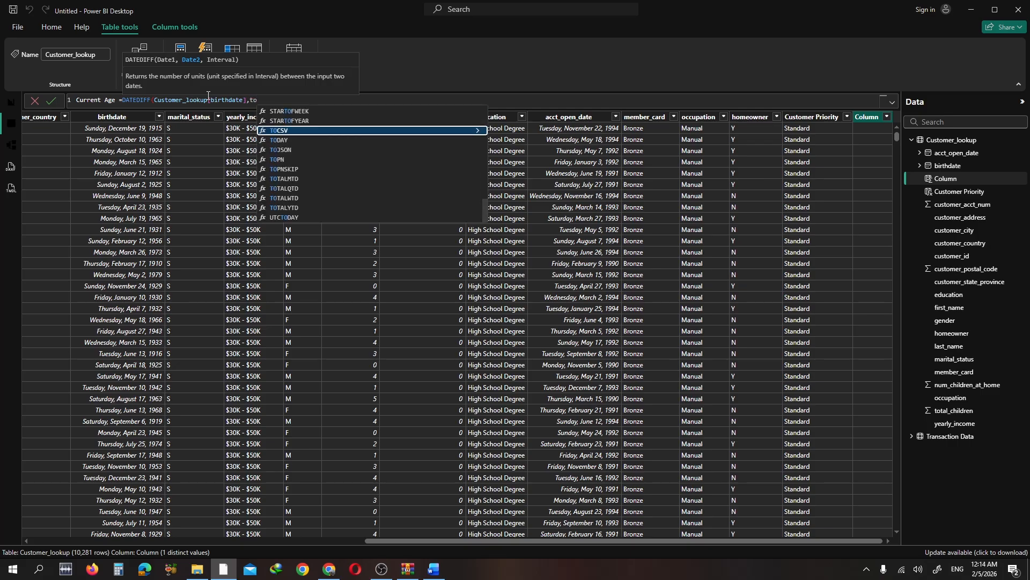
key("Down")
key("Tab")
type(")")
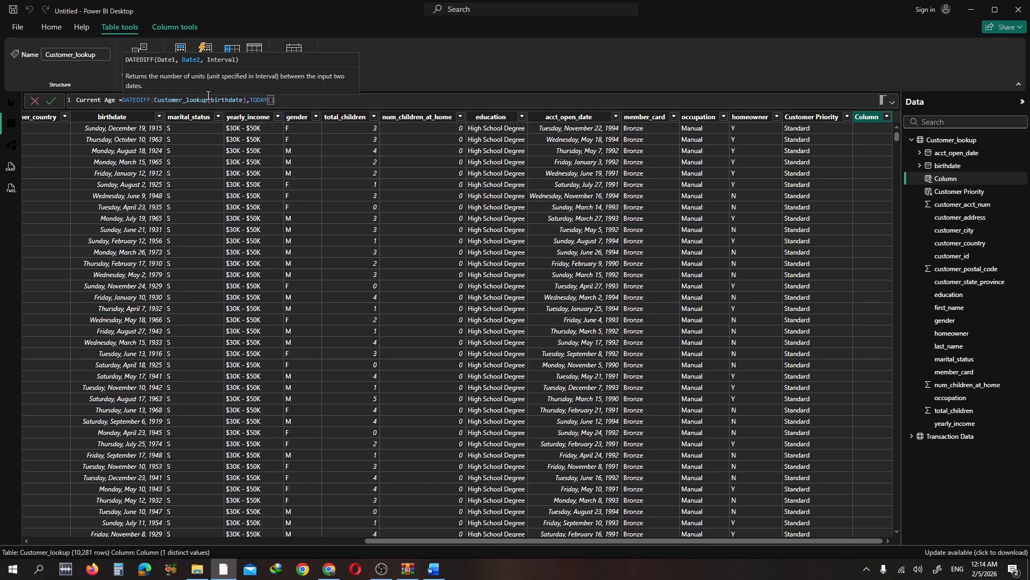
- Set the DATEDIFF interval to YEAR, close the function and commit the Current Age formula
type(",")
key("Down")
key("Down")
key("Down")
key("Down")
key("Down")
key("Down")
key("Down")
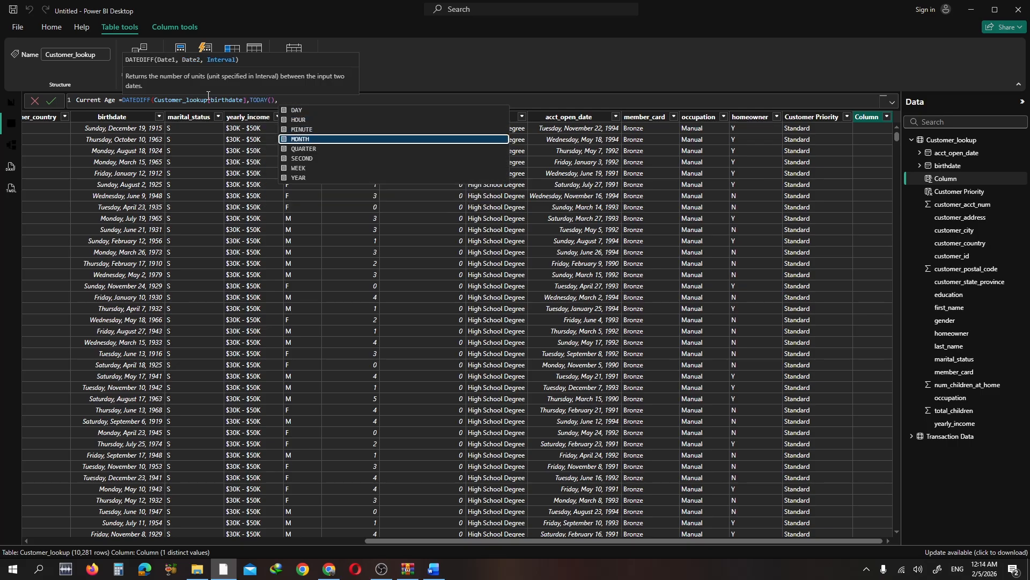
key("Tab")
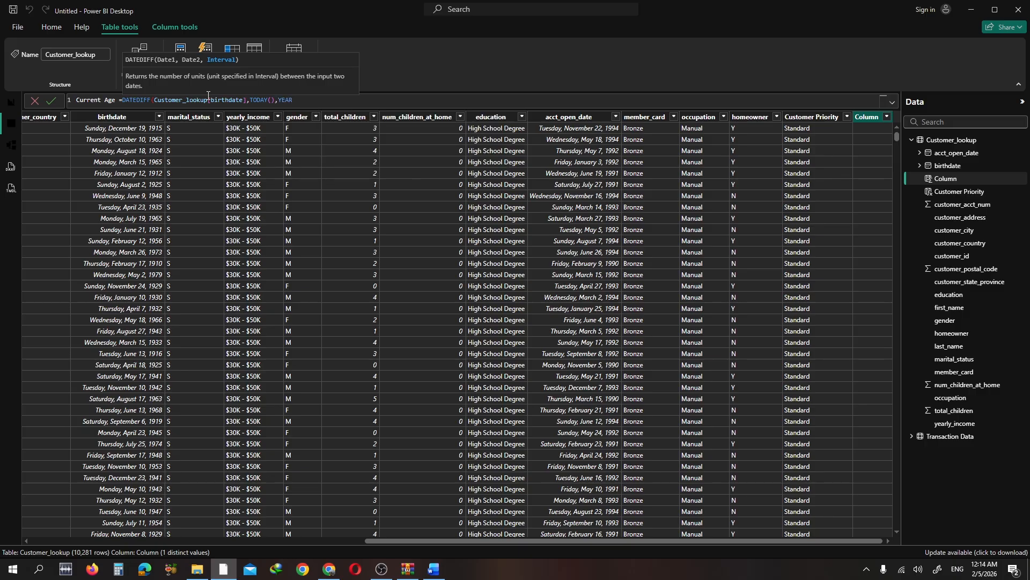
type(")")
key("Return")
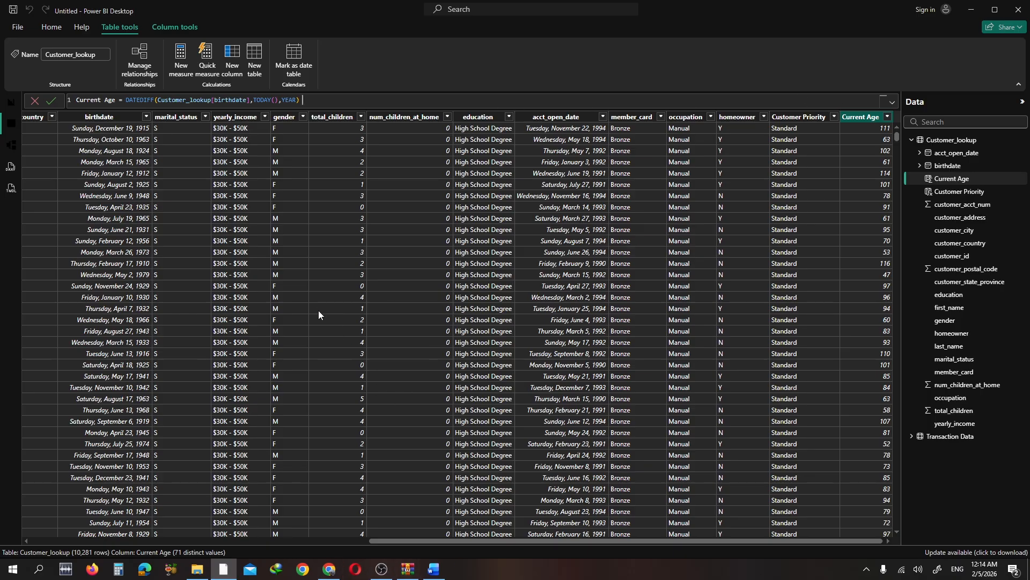
- Capture a screenshot of the Current Age formula and column, and paste it below the Customer Priority screenshot in the Word document
key("super+shift+s")
left_click_drag(2, 52, 924, 353)
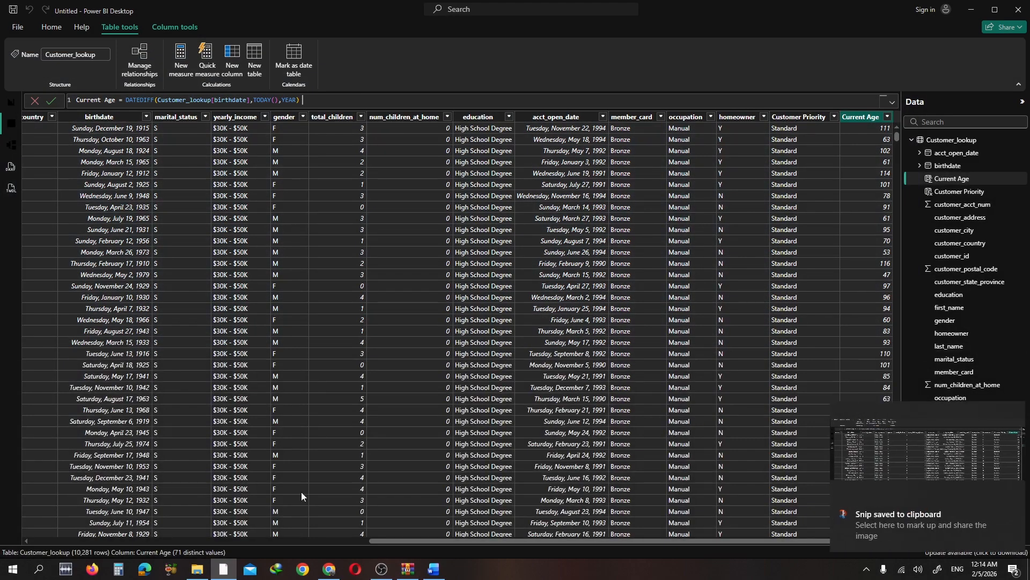
left_click(433, 568)
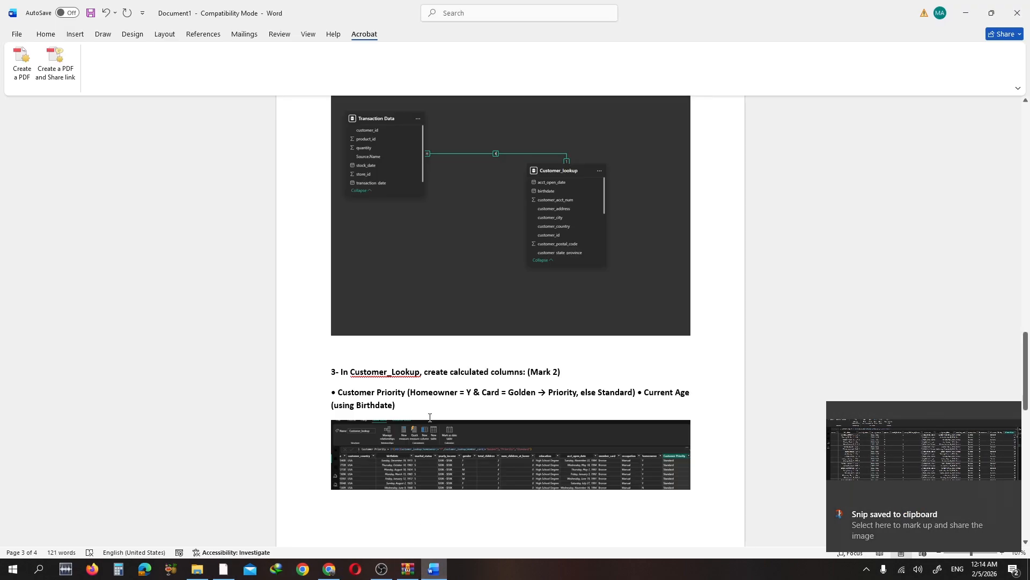
scroll(428, 428, "down", 2)
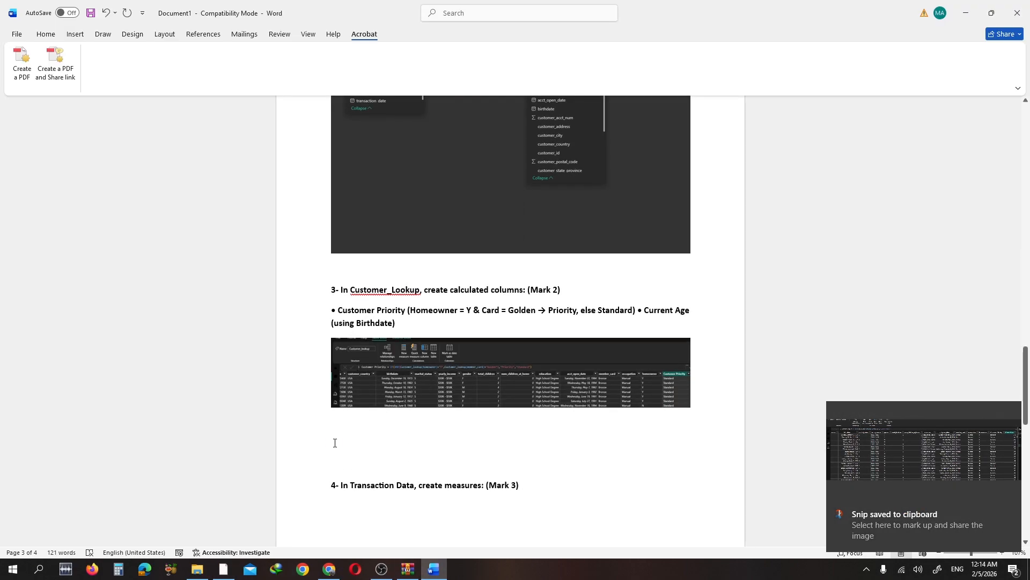
left_click(335, 442)
key("ctrl+v")
scroll(410, 354, "up", 2)
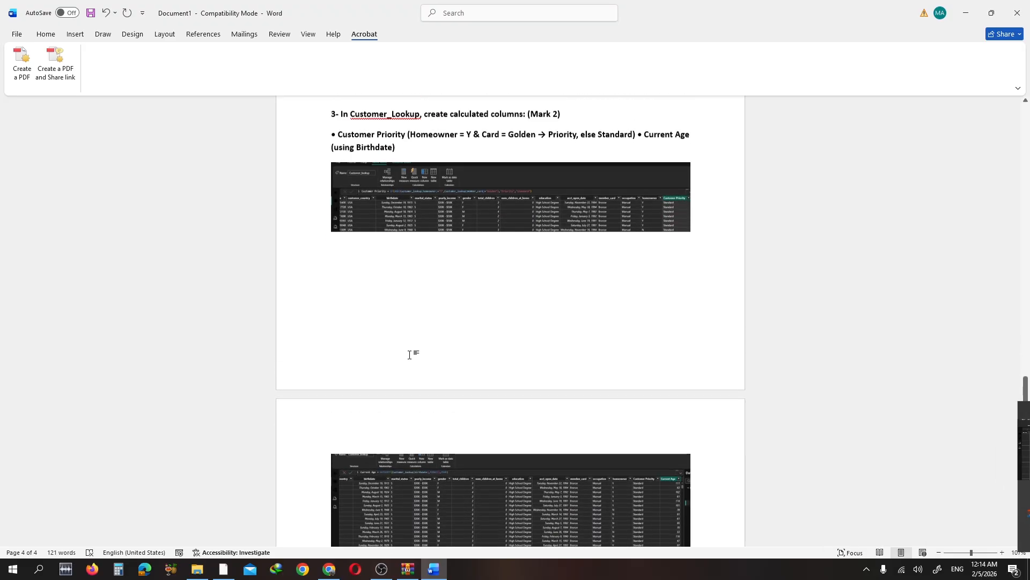
- Add two blank lines after the task 4 measures list and put the Total Orders item on its own line
scroll(387, 252, "down", 7)
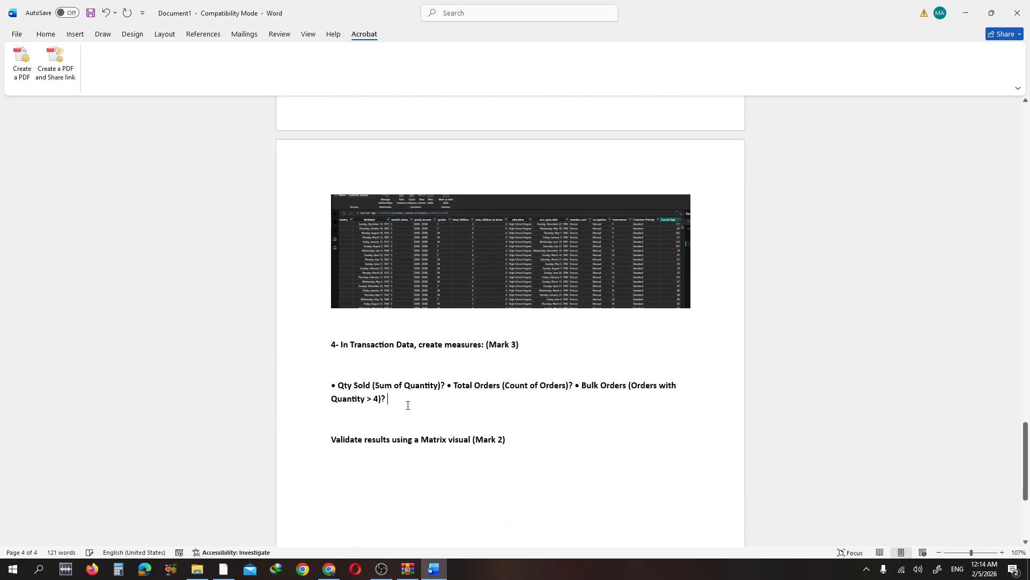
key("Return")
key("Return")
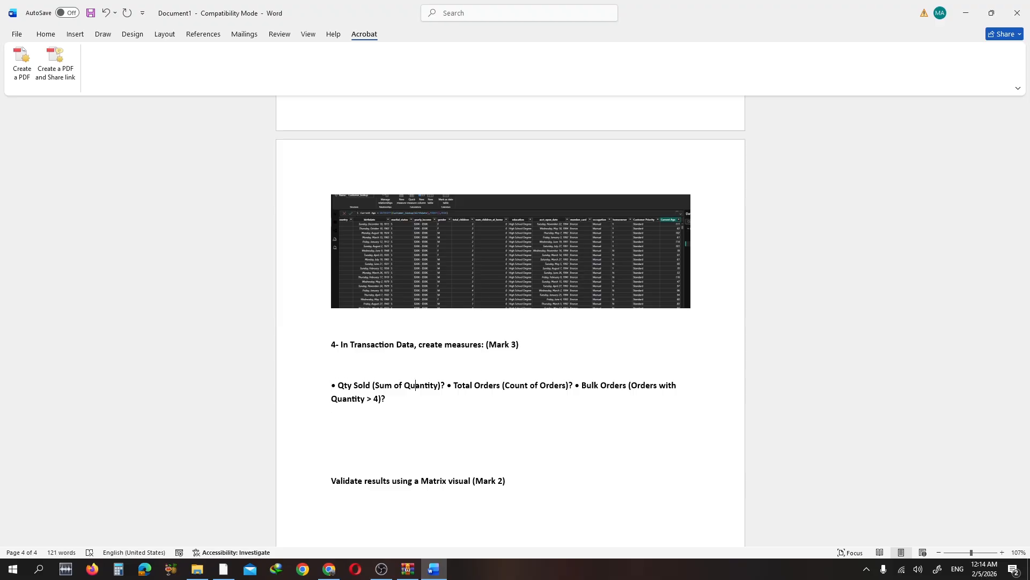
key("Return")
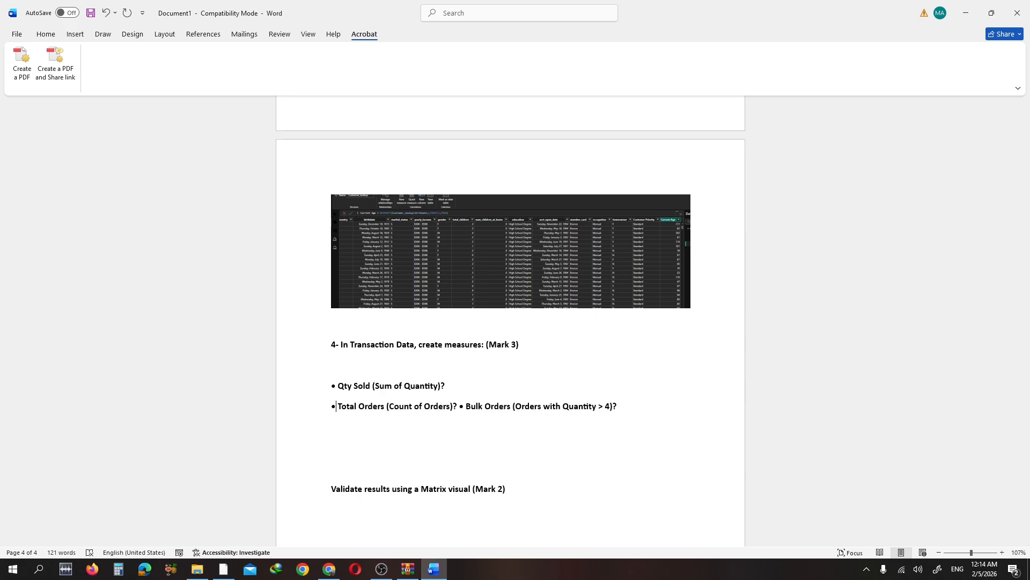
- Put the Bulk Orders item of task 4 on its own line
key("Left")
key("Left")
key("Return")
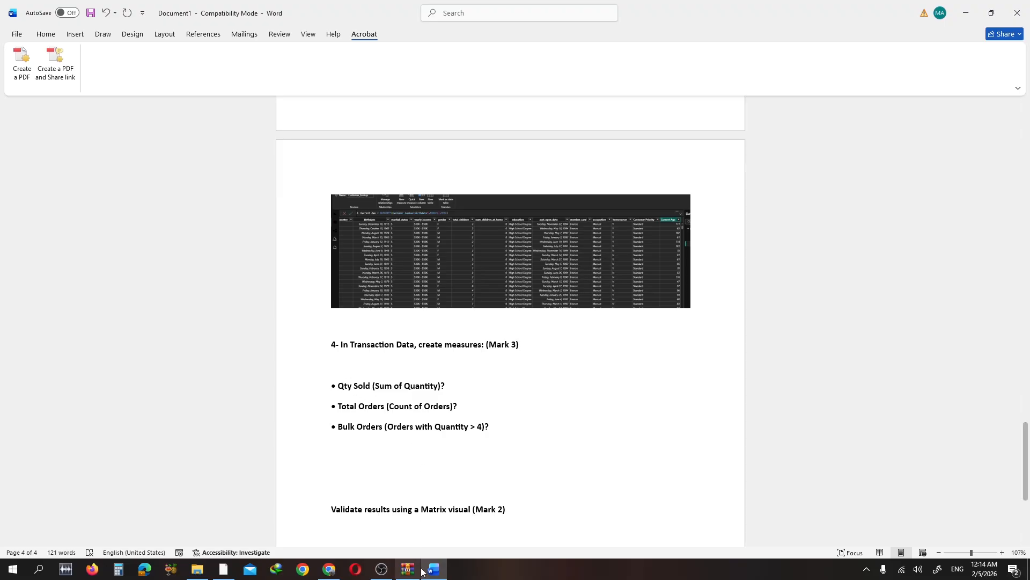
- Switch to Power BI's report view, collapse Customer_lookup, expand Transaction Data and add a new measure to it
left_click(223, 569)
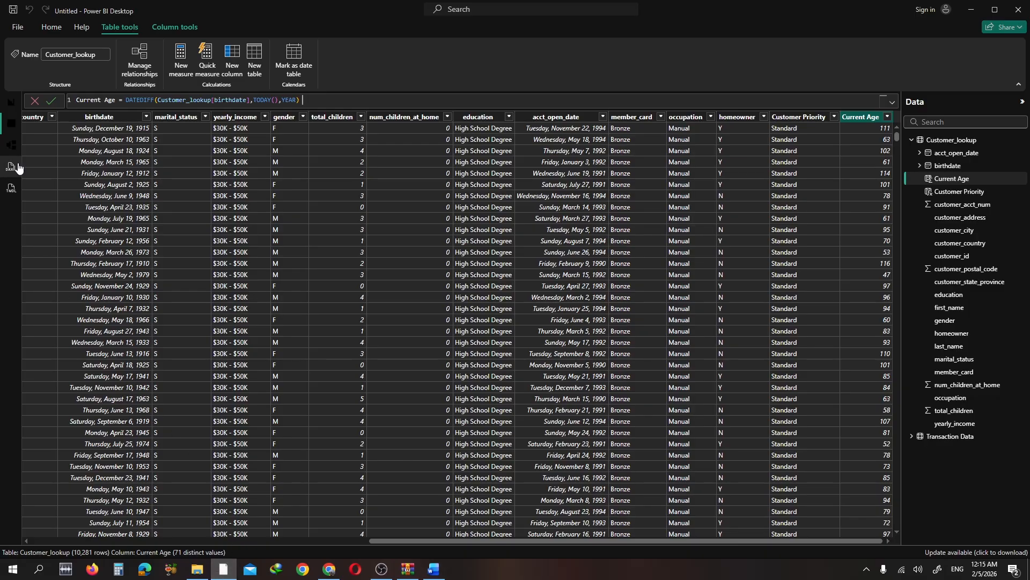
left_click(11, 102)
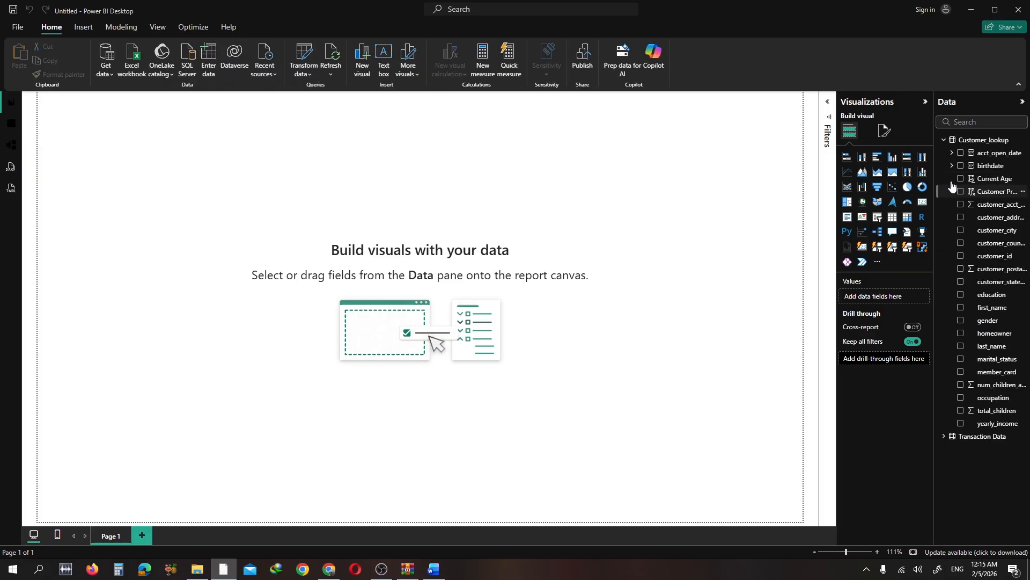
left_click(944, 140)
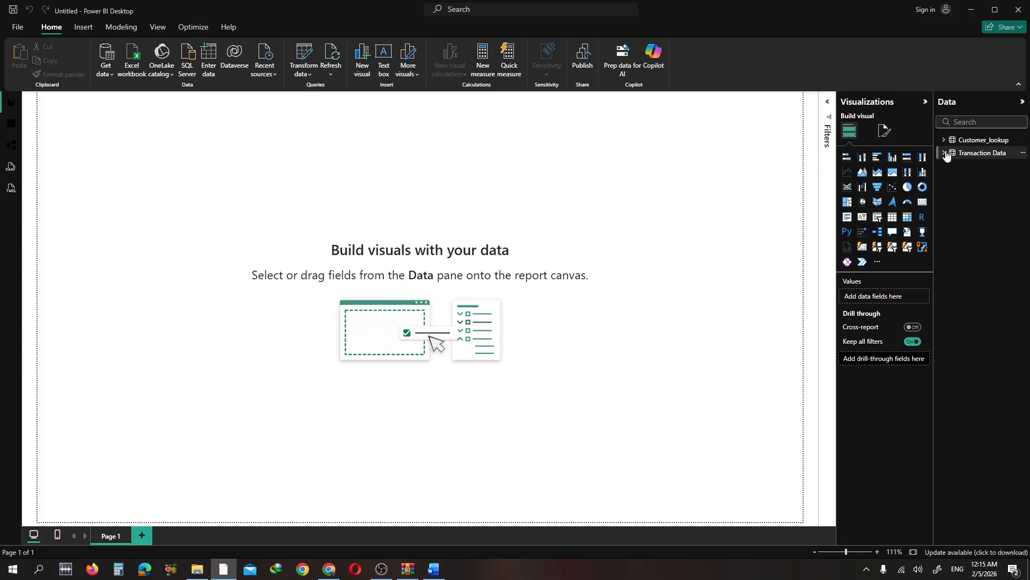
left_click(946, 154)
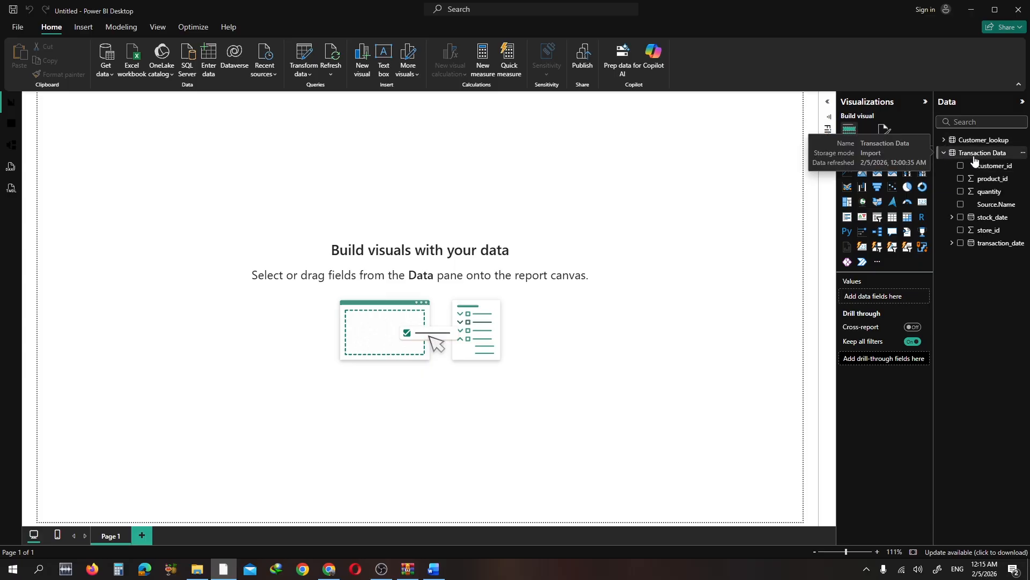
right_click(975, 161)
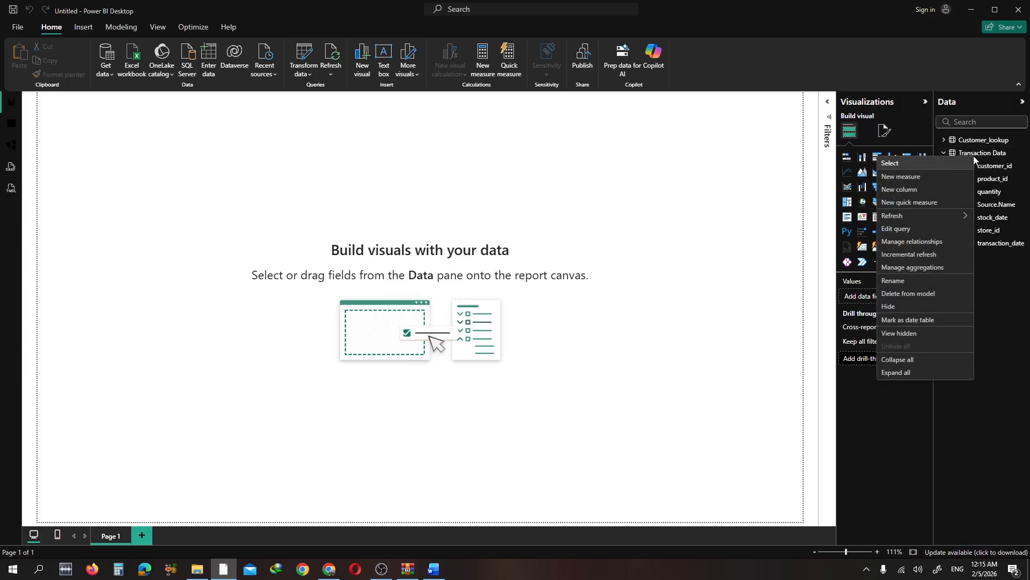
left_click(945, 176)
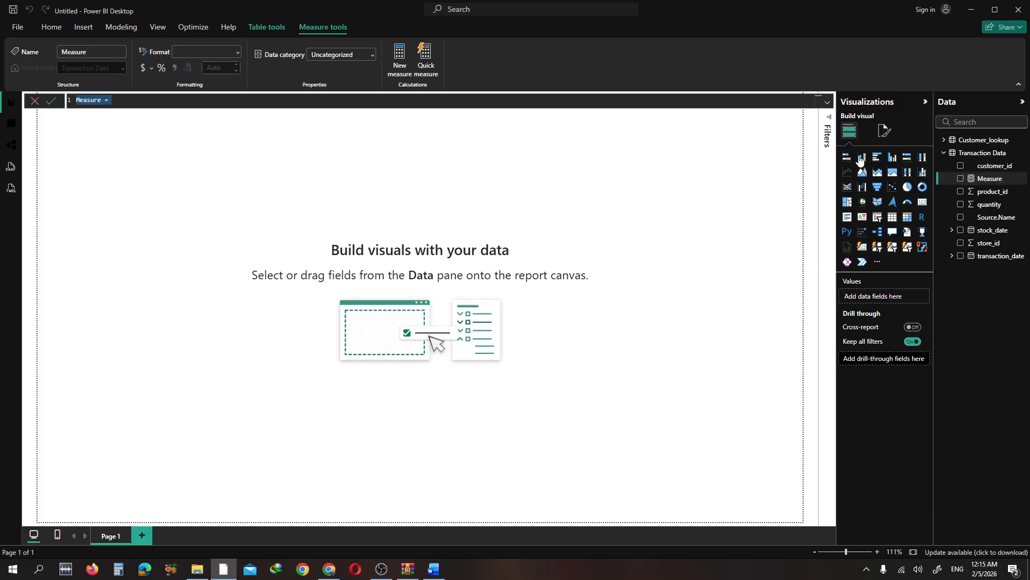
- Define the new measure as Quantity Sold = SUM('Transaction Data'[quantity]) and commit it
left_click(217, 103)
key("BackSpace")
type("Quantity Sold =SUM(")
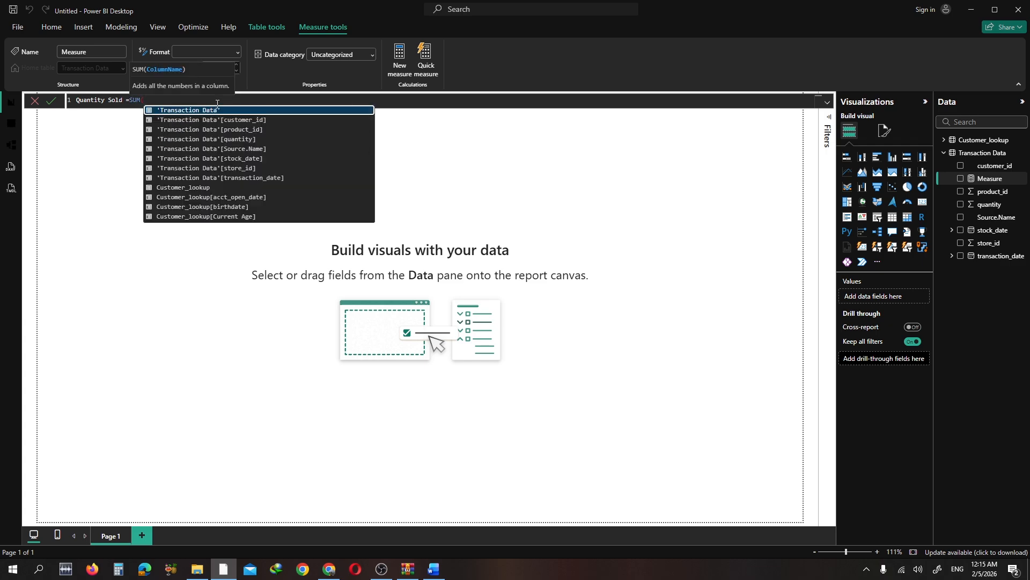
key("Down")
key("Down")
key("Down")
key("Tab")
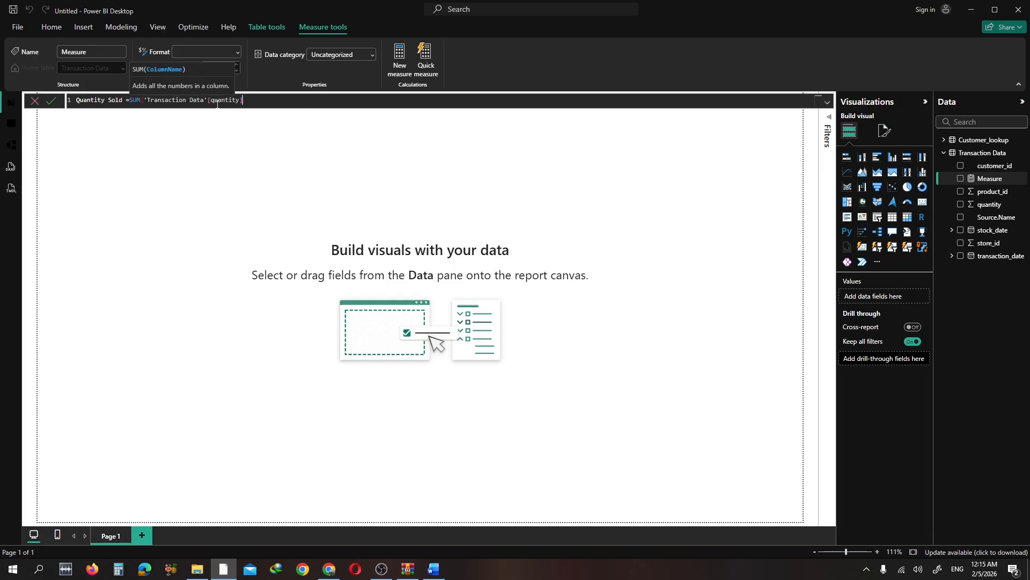
type(")")
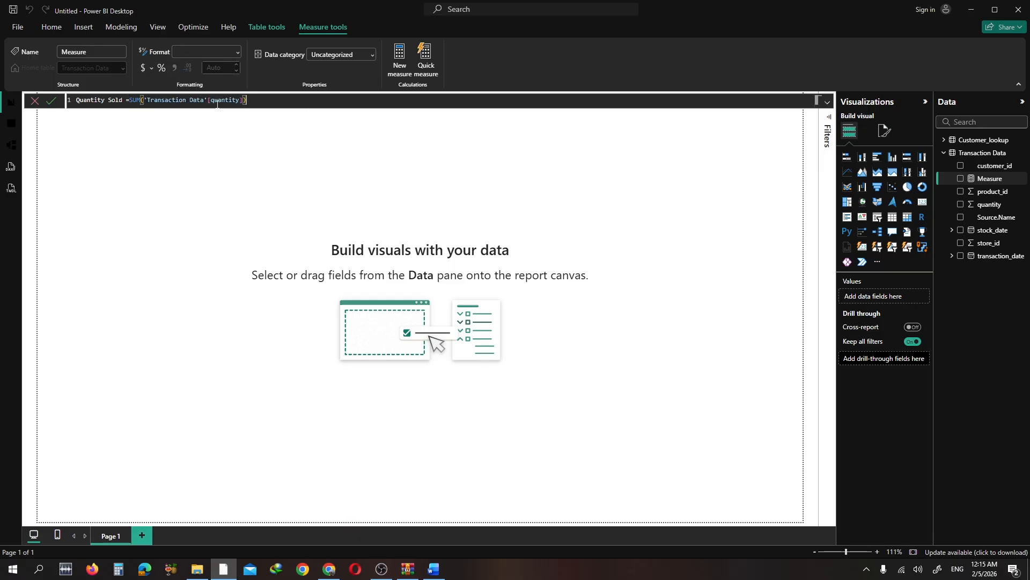
key("Return")
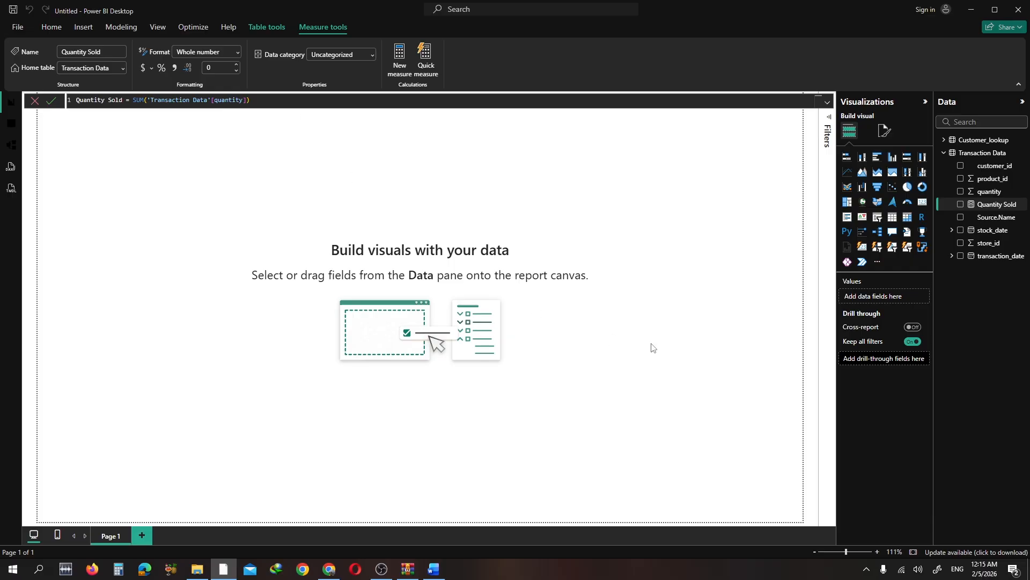
- Review the three task 4 measure requirements in Word, and check the Quantity Sold formula in Power BI
left_click(382, 569)
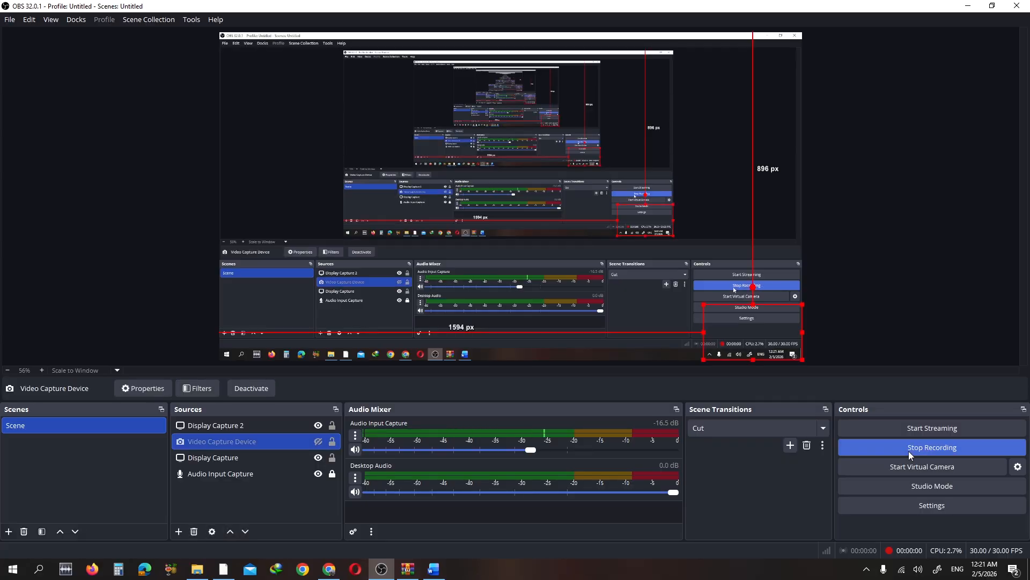
left_click(432, 570)
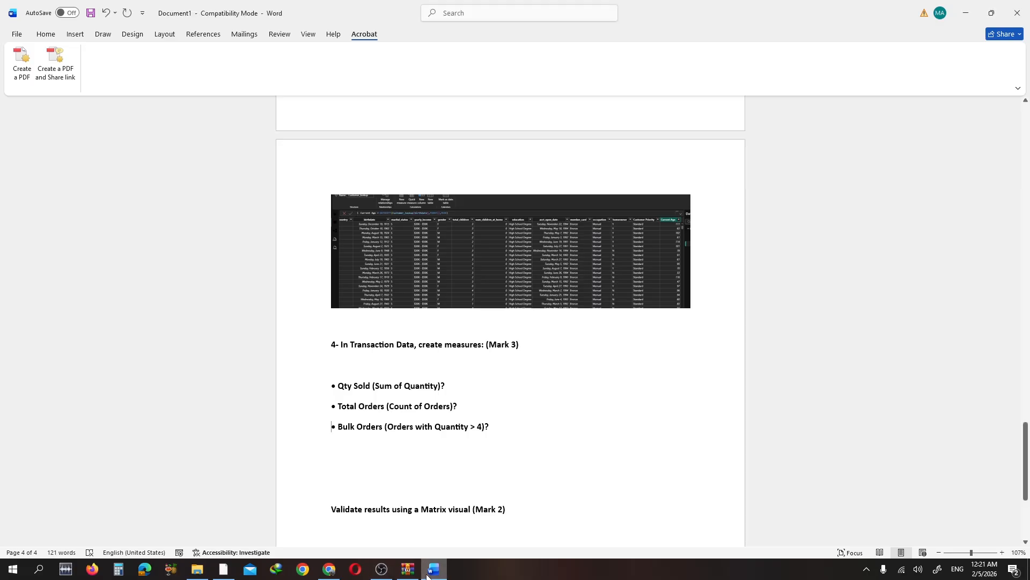
left_click_drag(340, 388, 443, 386)
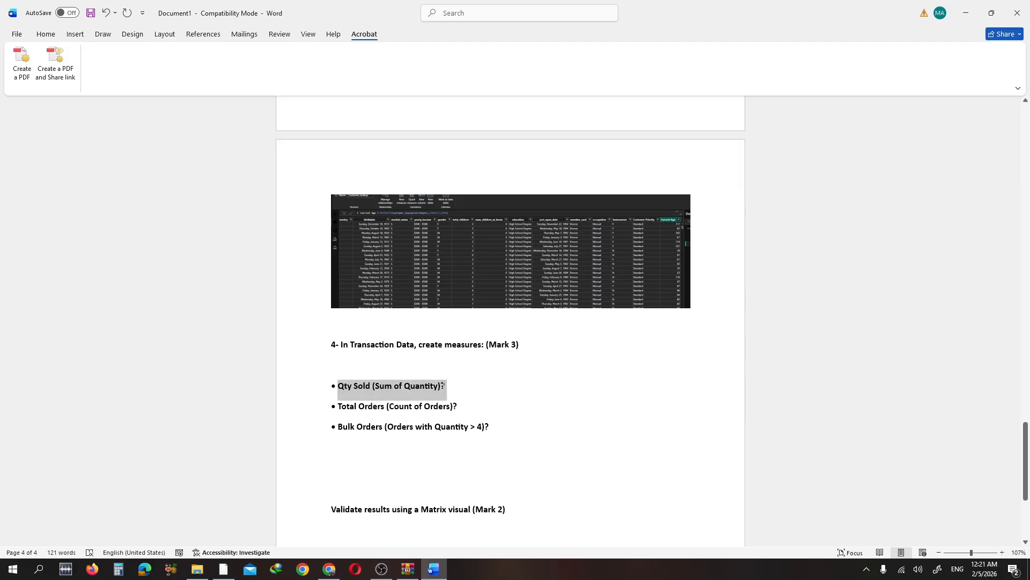
left_click_drag(338, 407, 464, 395)
left_click_drag(341, 431, 489, 421)
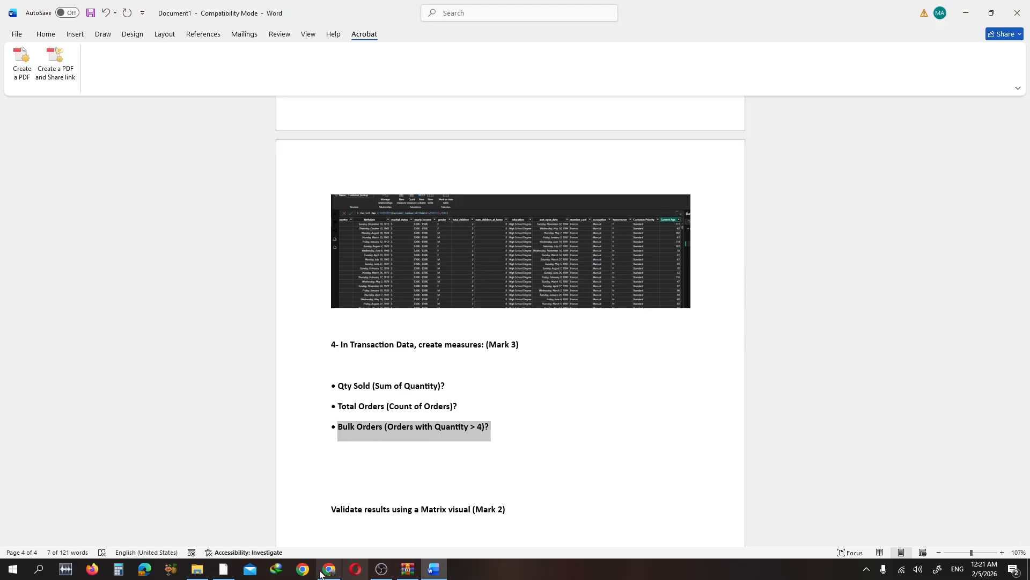
left_click(227, 573)
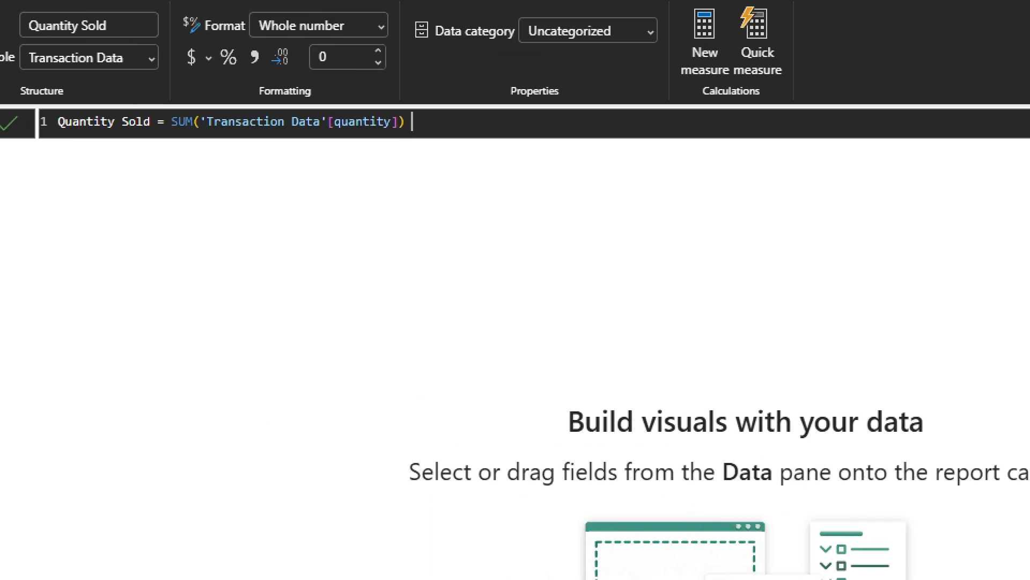
mouse_move(204, 105)
left_mouse_down()
mouse_move(327, 151)
mouse_move(491, 160)
left_mouse_up()
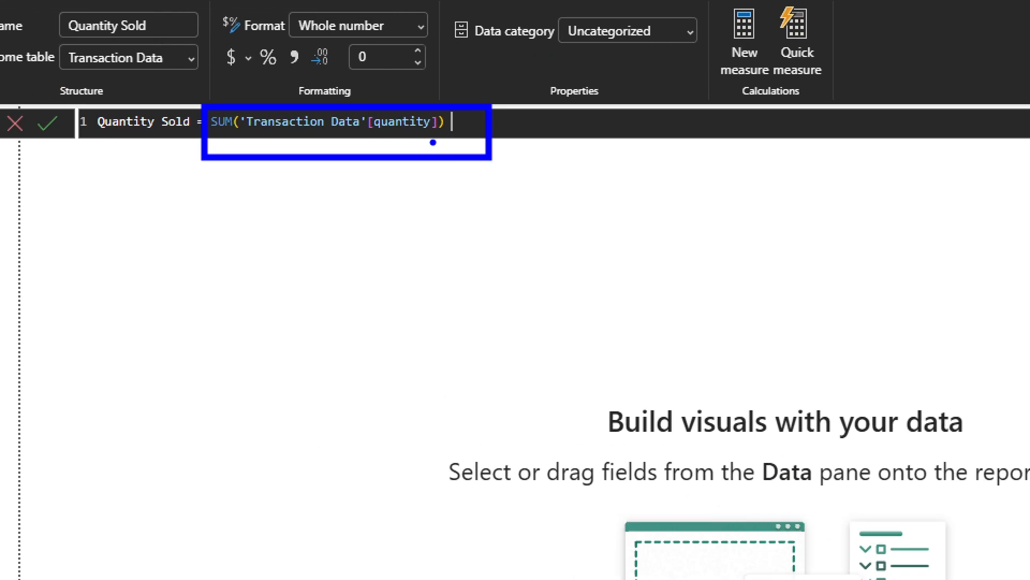
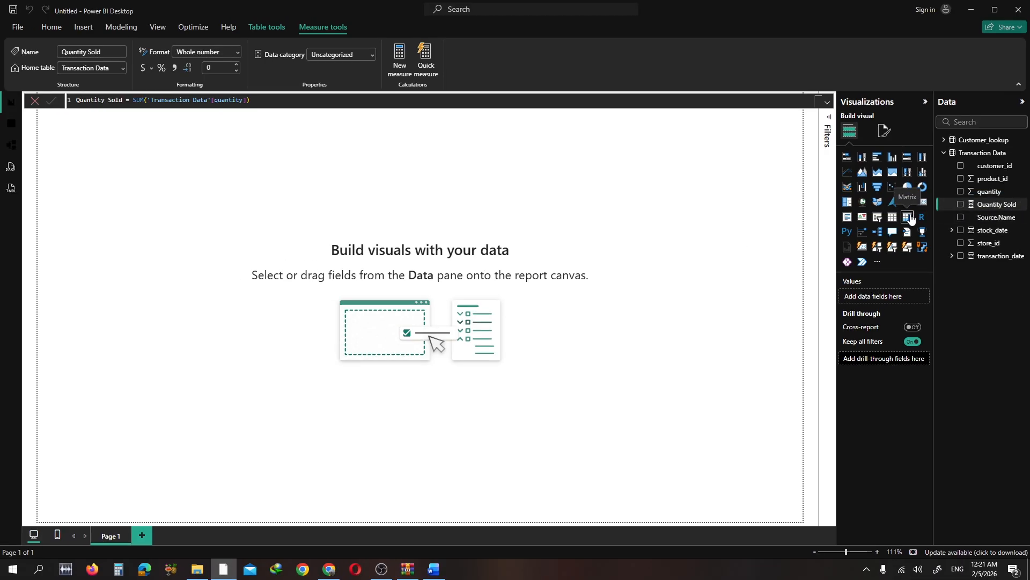
- Add a matrix visual with Quantity Sold as its value, and format that measure with a thousands separator
left_click(911, 218)
left_click_drag(161, 209, 456, 317)
left_click_drag(993, 203, 899, 364)
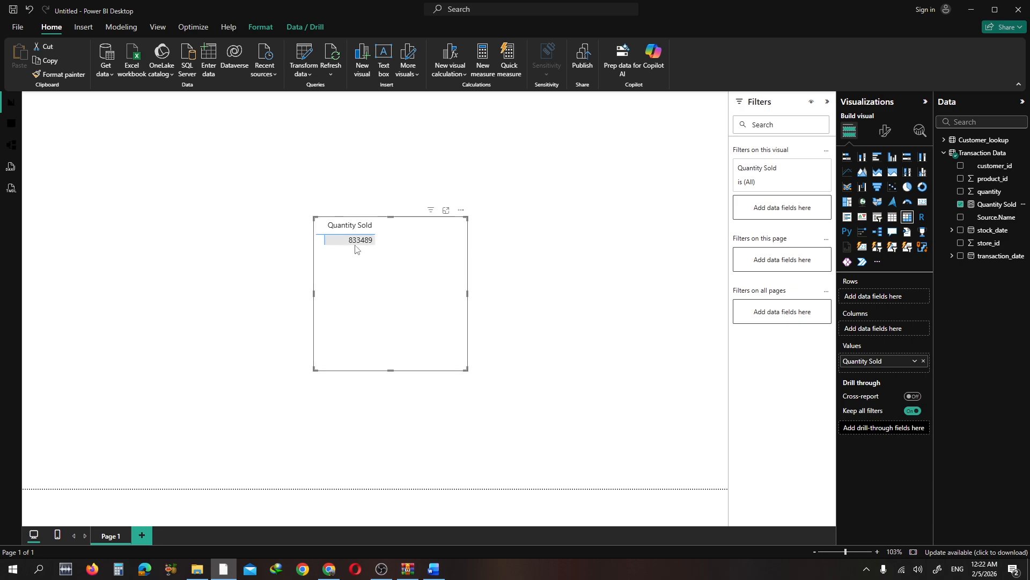
left_click(985, 209)
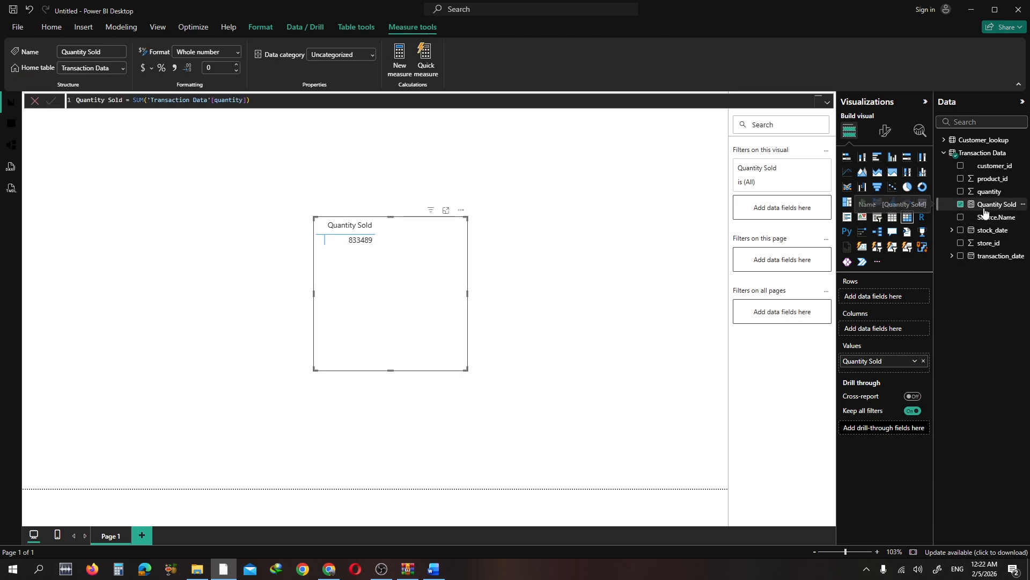
left_click(173, 66)
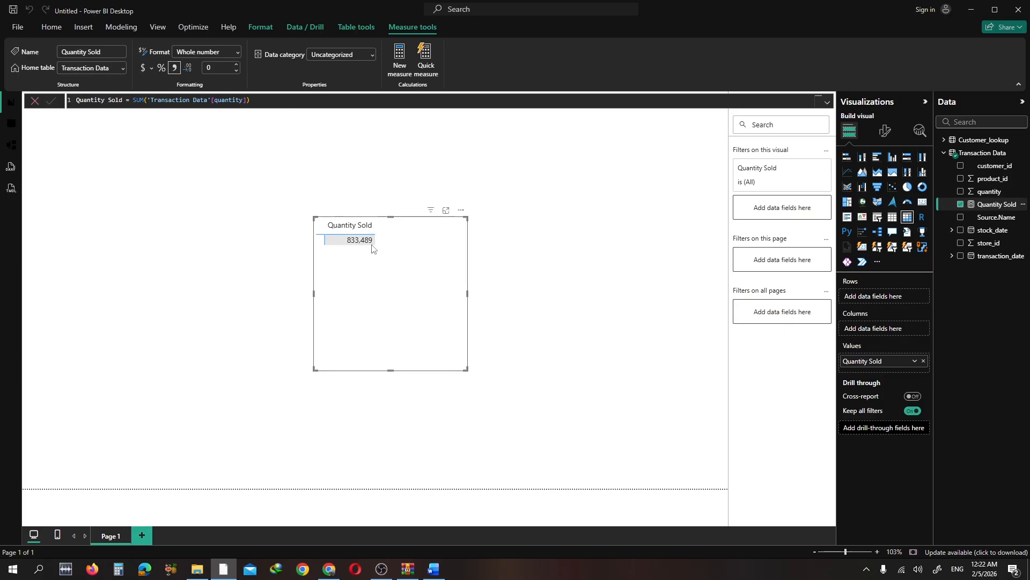
- Capture the Quantity Sold formula and matrix, paste the screenshot below the Qty Sold item in Word, and add a blank line below Total Orders
key("super+shift+s")
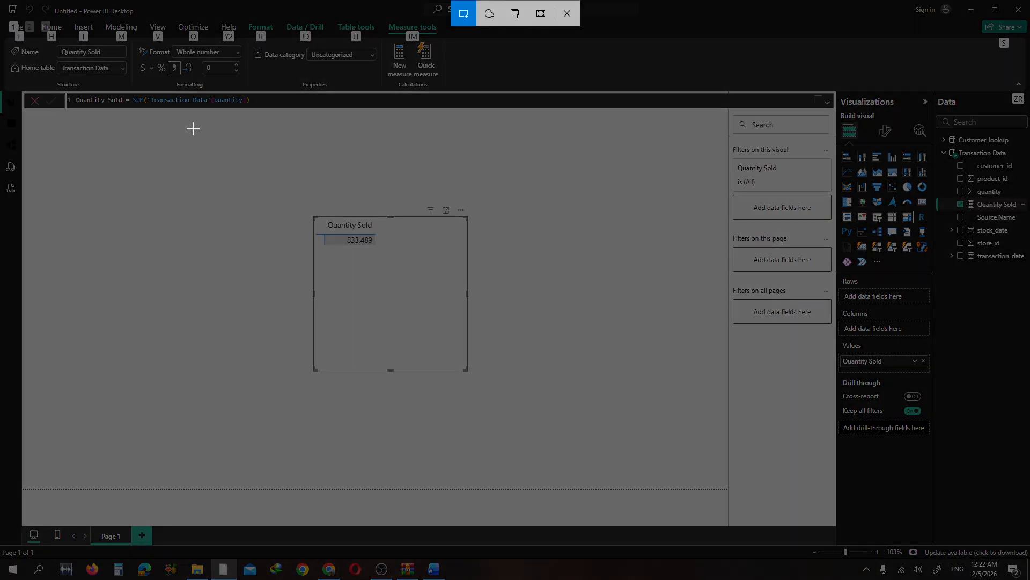
left_click_drag(0, 1, 602, 398)
left_click(433, 569)
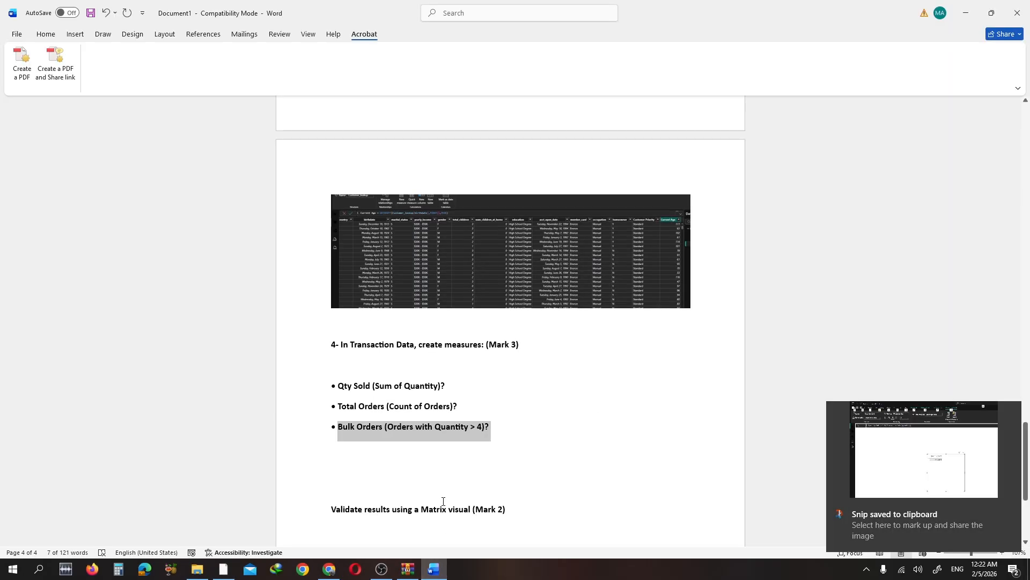
left_click(459, 388)
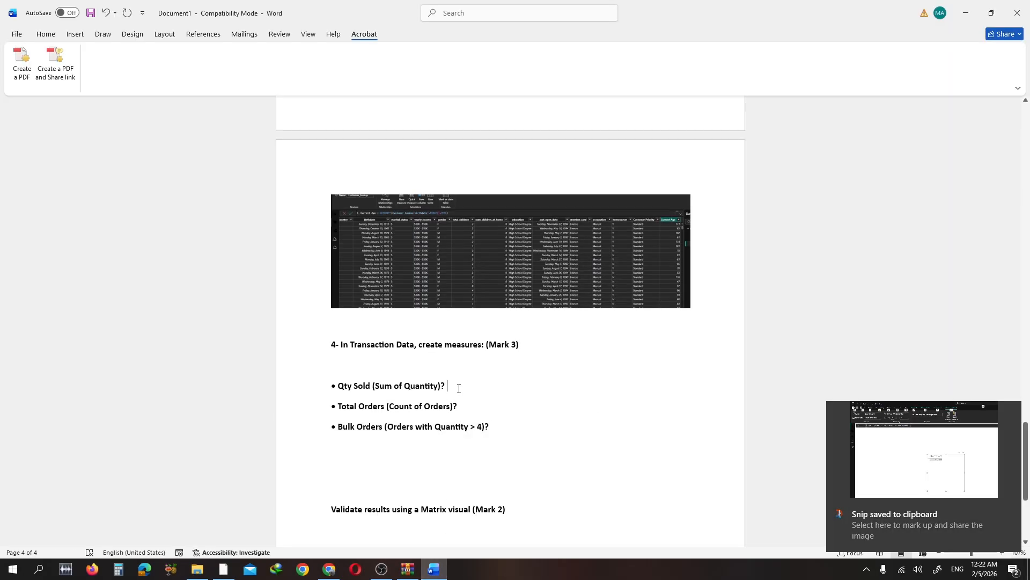
key("Return")
key("BackSpace")
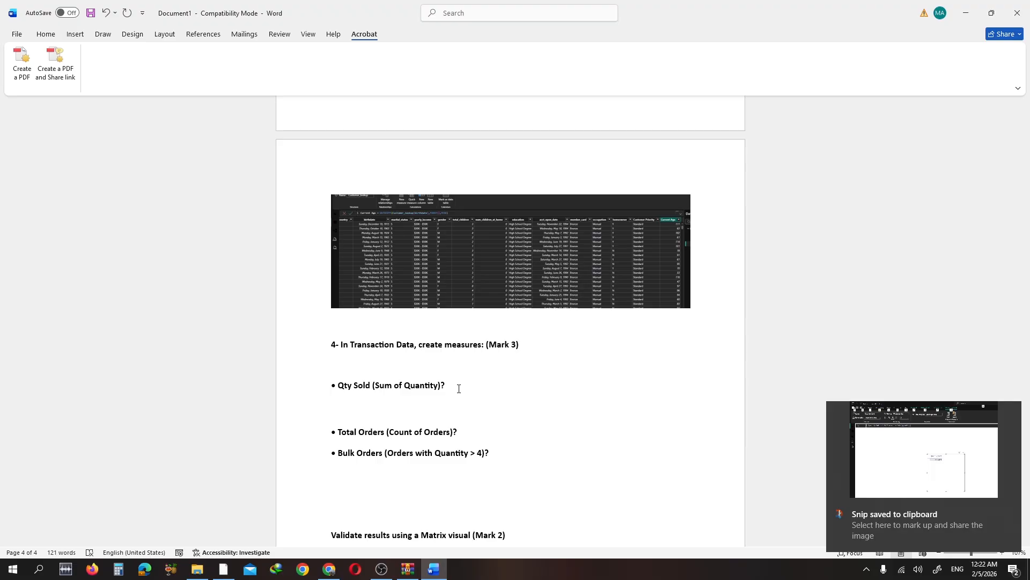
key("ctrl+v")
scroll(461, 419, "down", 3)
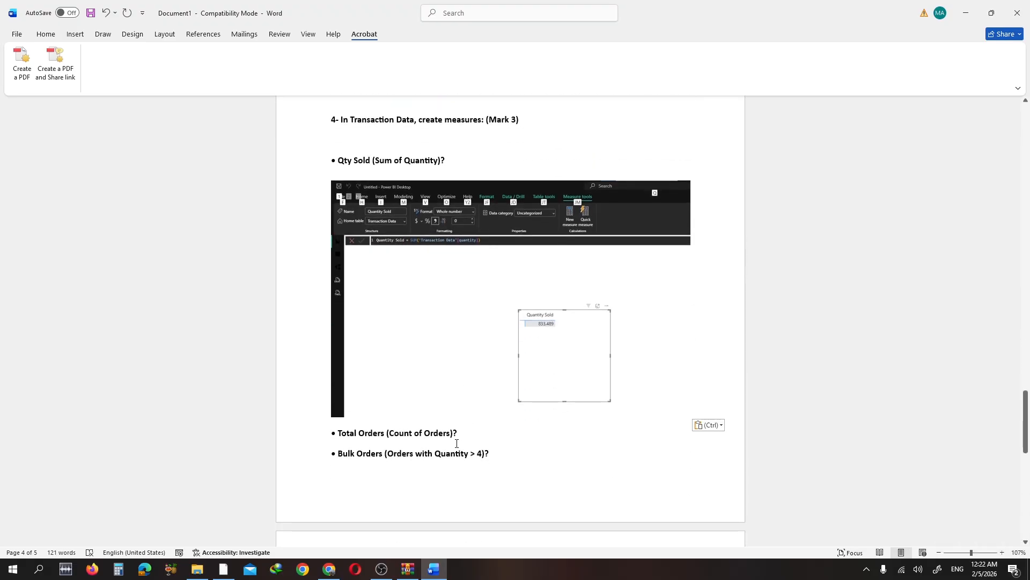
key("Return")
key("BackSpace")
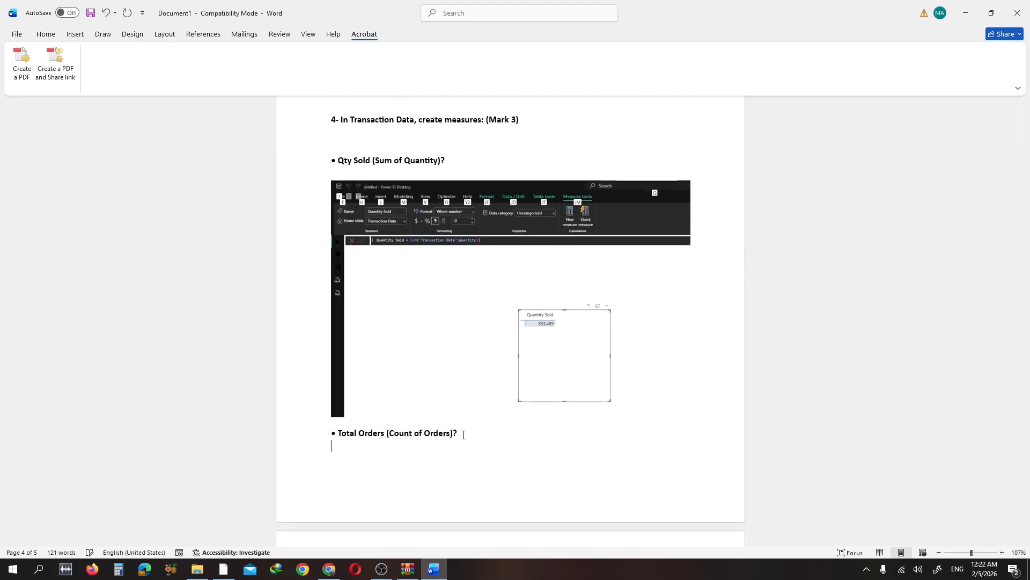
- Switch to Power BI and add a new measure named Total Orders to the Transaction Data table
left_click(224, 570)
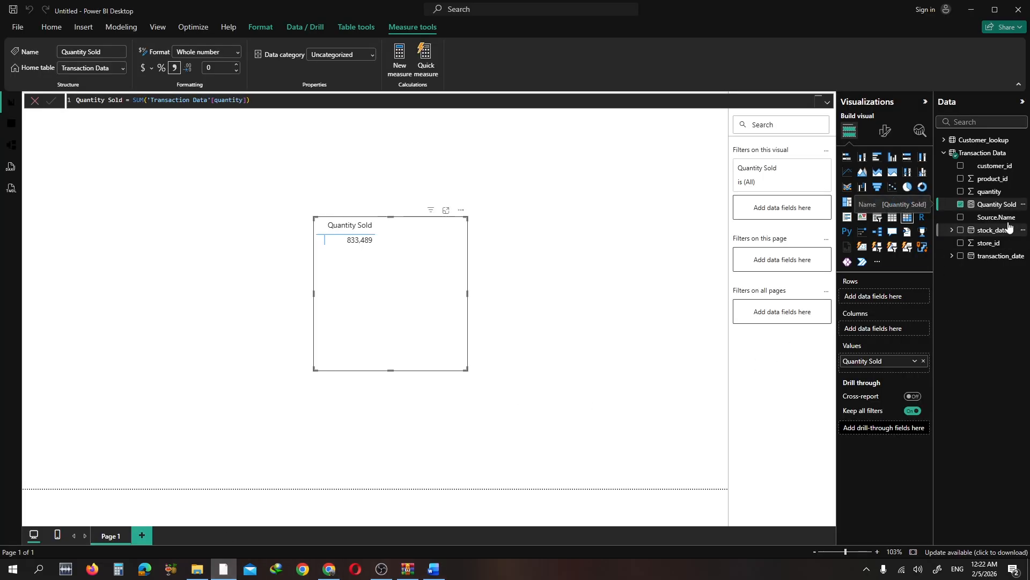
right_click(983, 156)
left_click(944, 174)
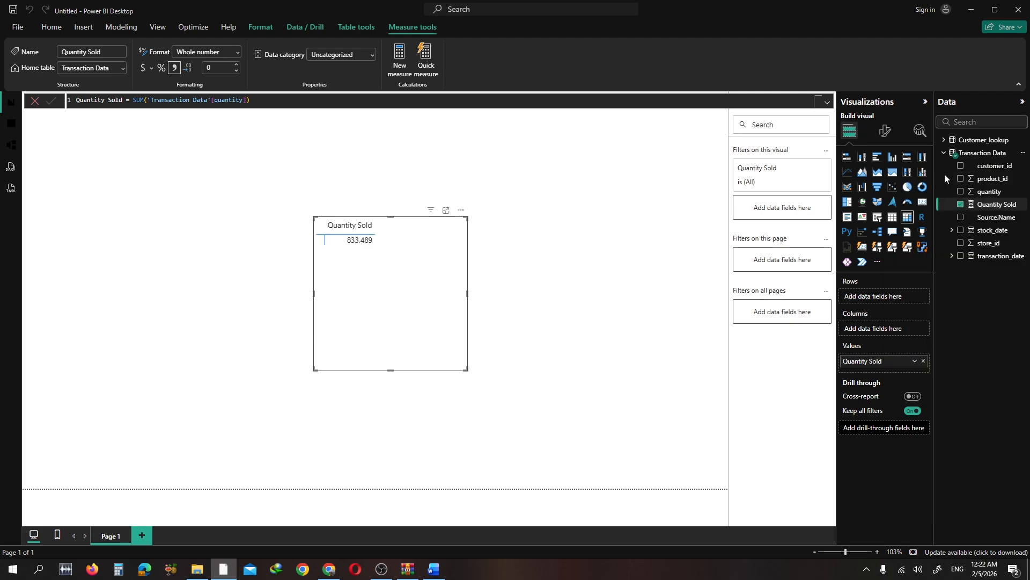
key("Left")
key("Right")
key("Right")
key("BackSpace")
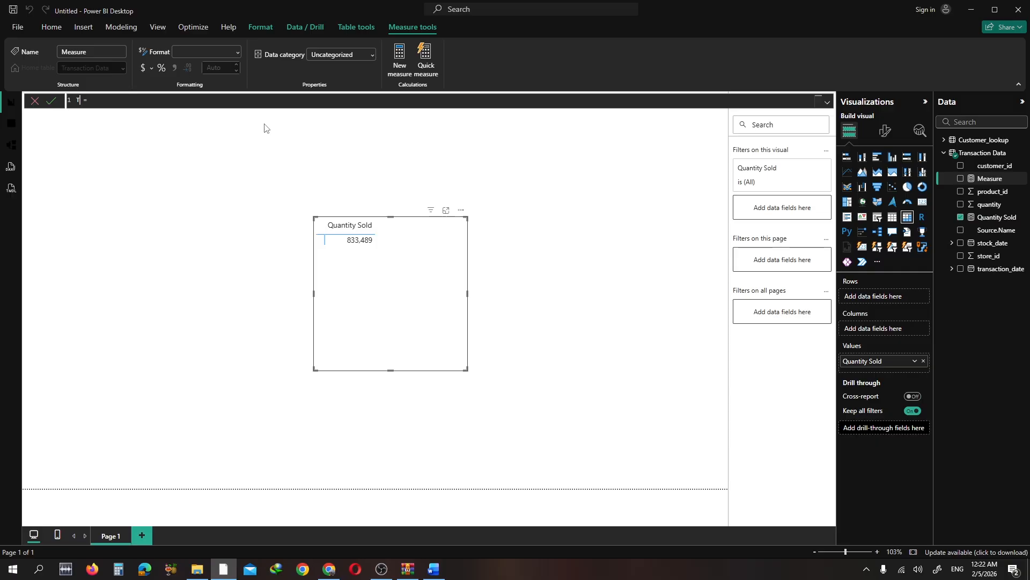
type("Total ORrder")
- Insert the COUNT function into the Total Orders formula
type("cou")
key("Down")
key("Down")
key("Down")
key("Down")
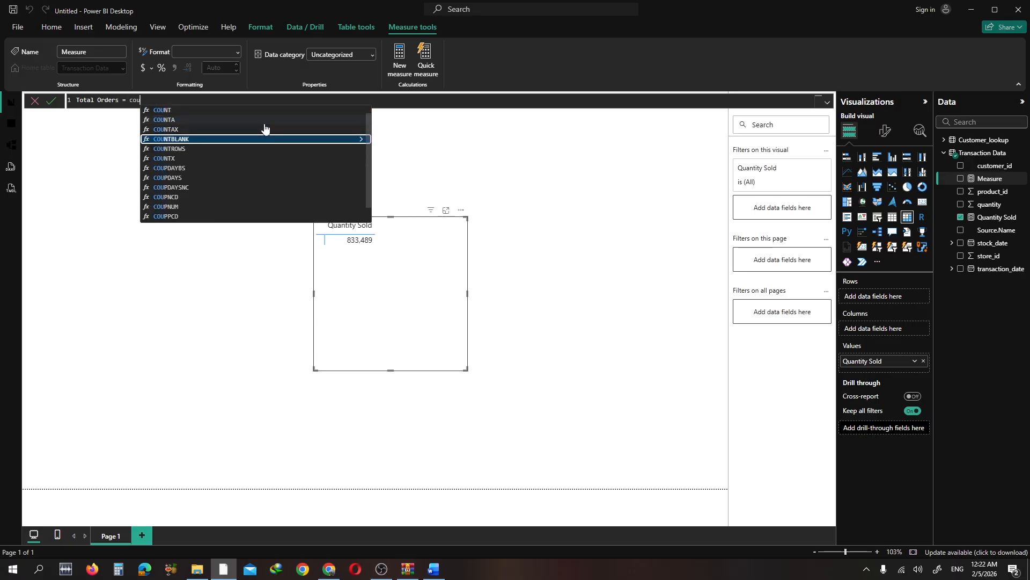
key("Up")
key("Up")
key("Up")
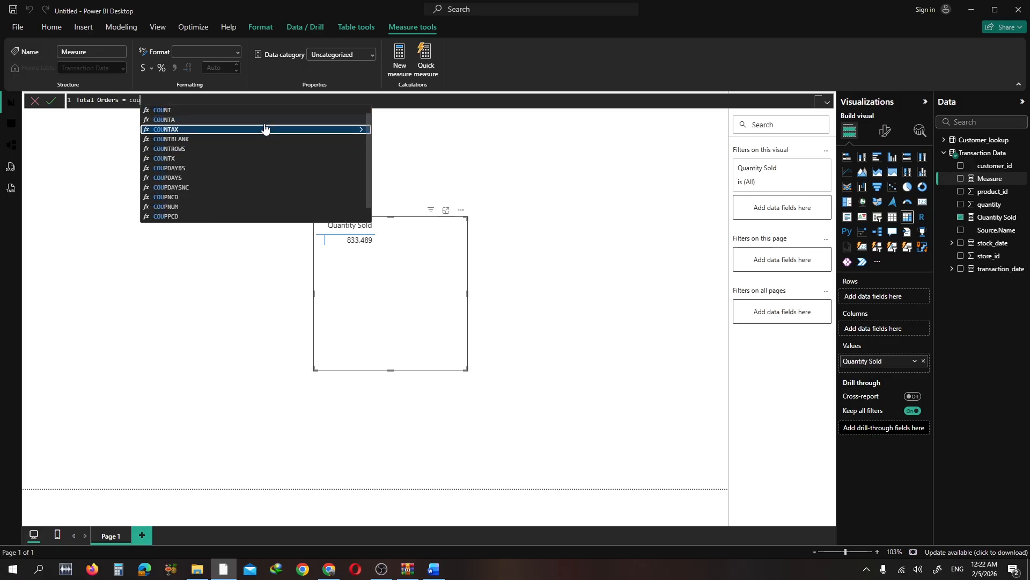
key("Tab")
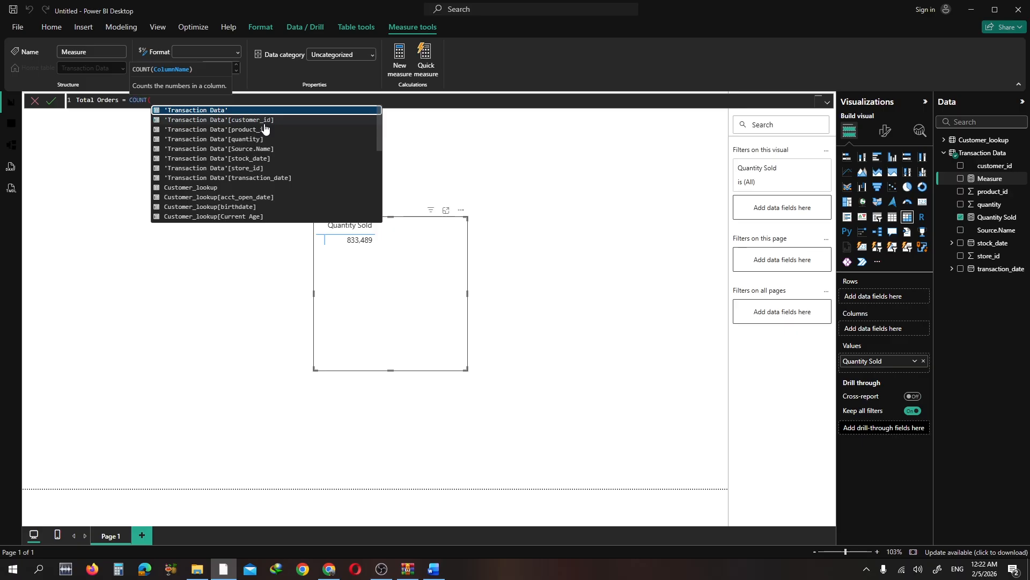
- Enter 'Transaction Data'[quantity] as COUNT's column, close the function and commit the Total Orders measure
key("Down")
key("Down")
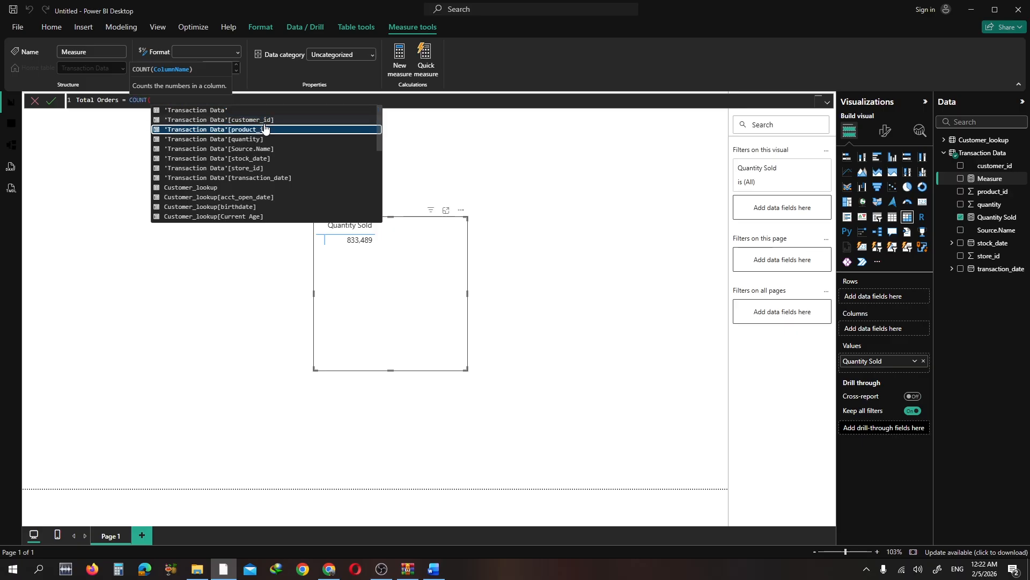
key("Down")
key("Tab")
type(")")
key("Return")
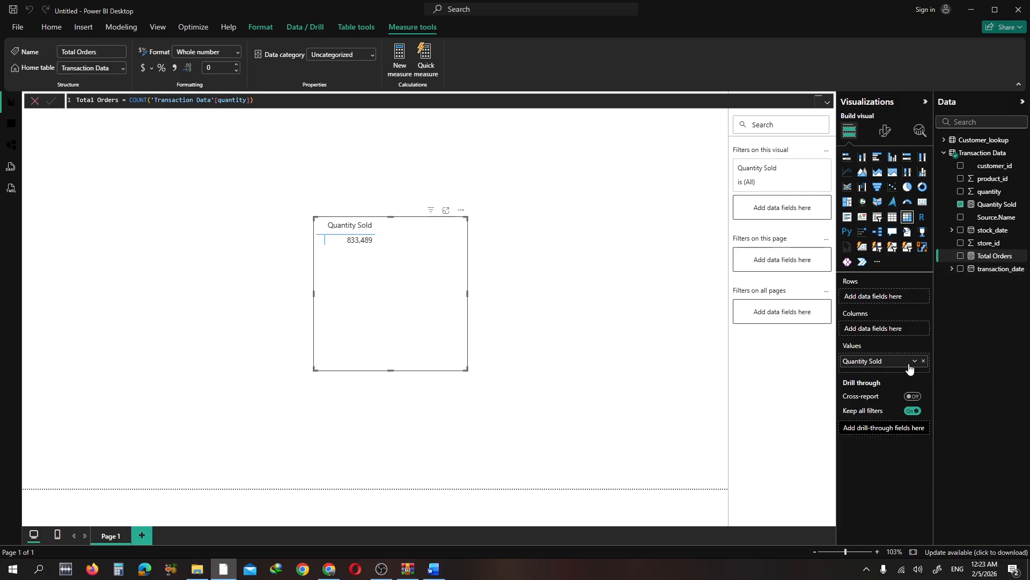
- Add the Total Orders measure to the matrix values and format it with a thousands separator
left_click_drag(982, 255, 897, 368)
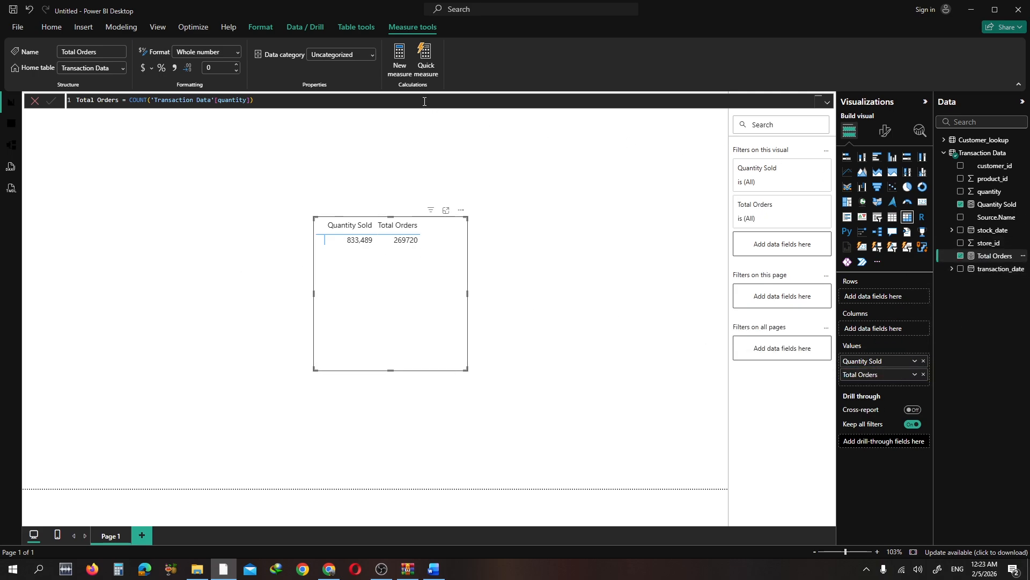
left_click(174, 67)
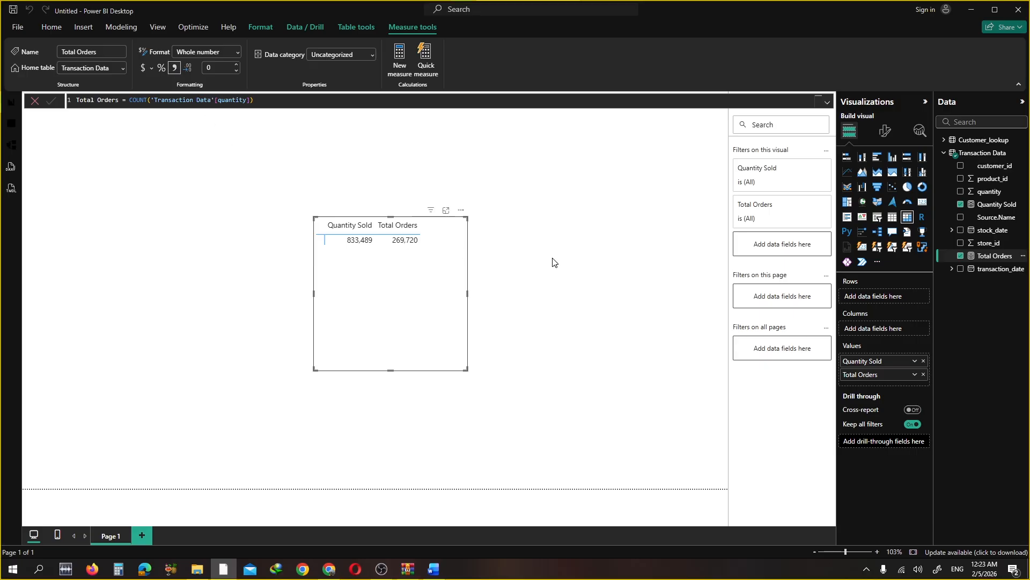
- Capture the Total Orders formula and matrix, and paste the screenshot below the Total Orders item in Word
key("super+shift+s")
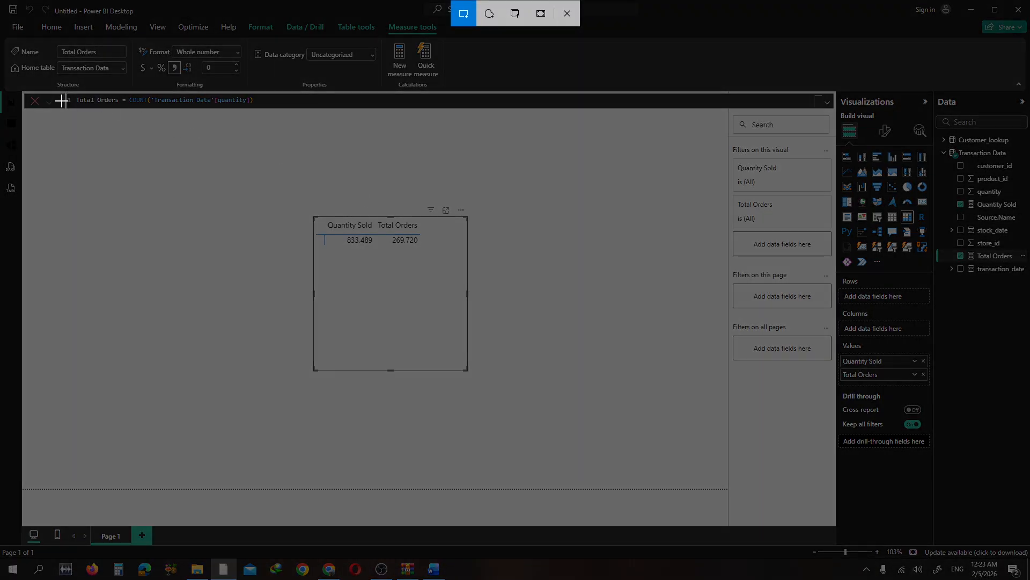
left_click_drag(20, 90, 577, 411)
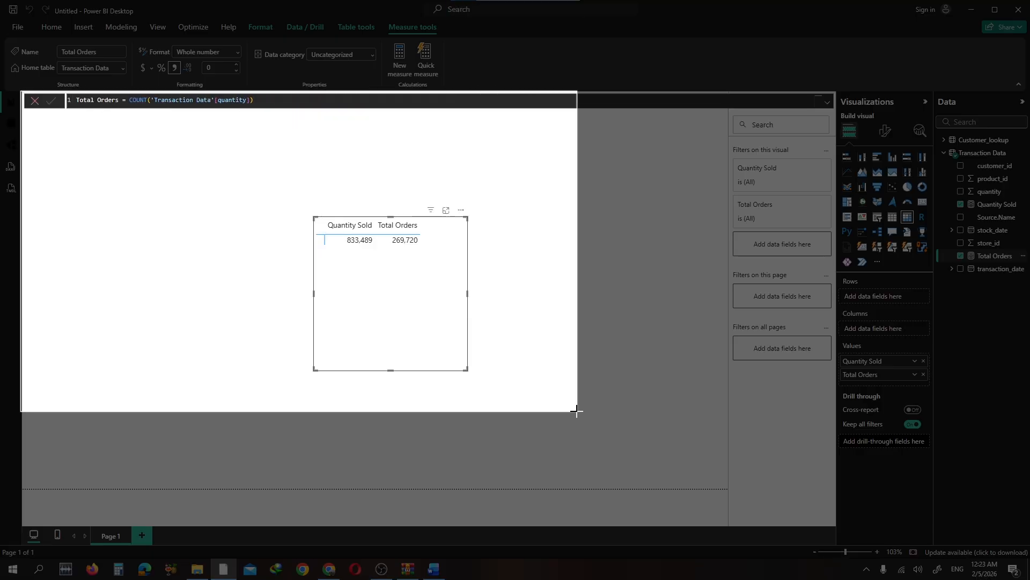
left_click_drag(576, 411, 578, 413)
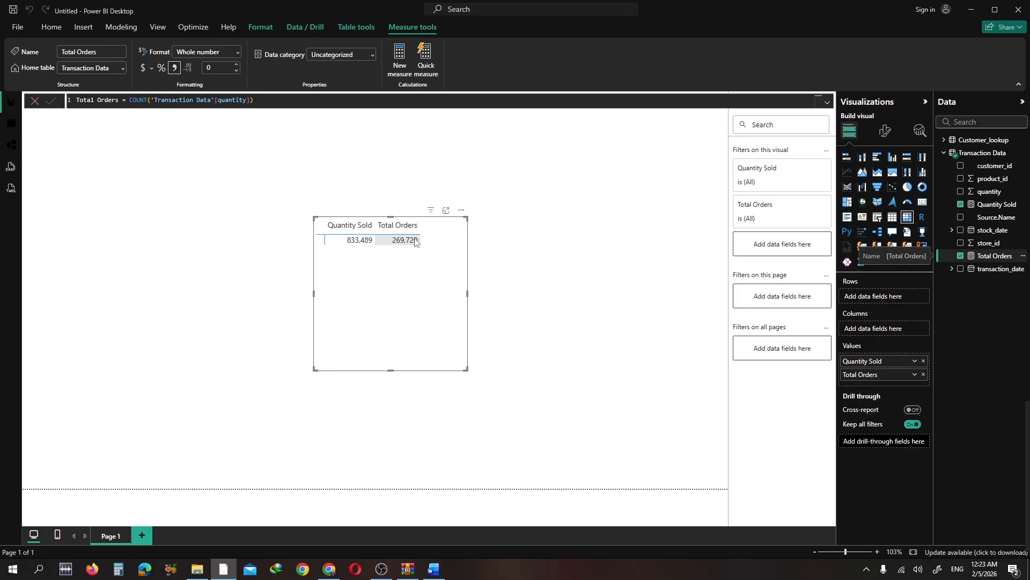
left_click(434, 569)
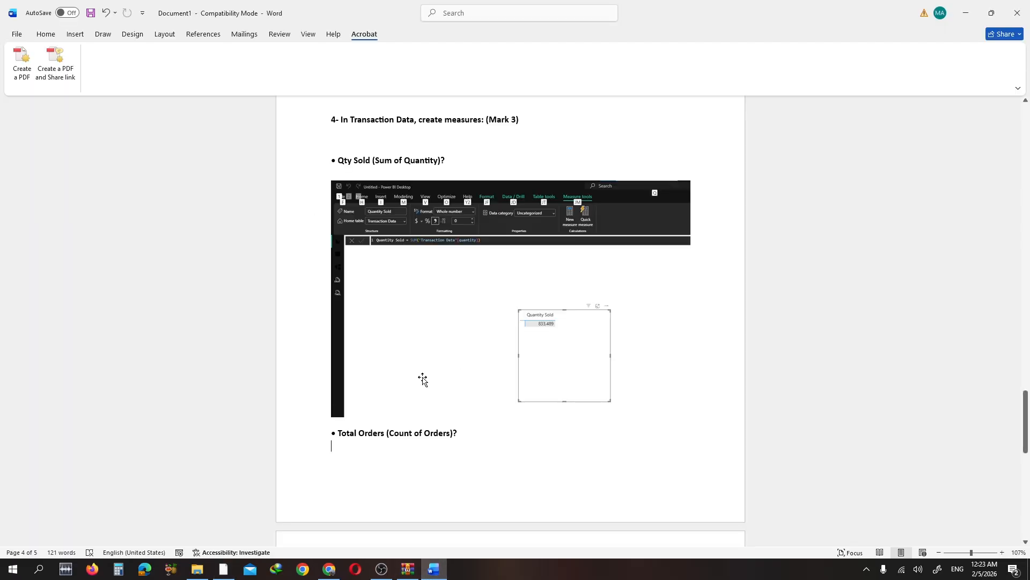
key("ctrl+v")
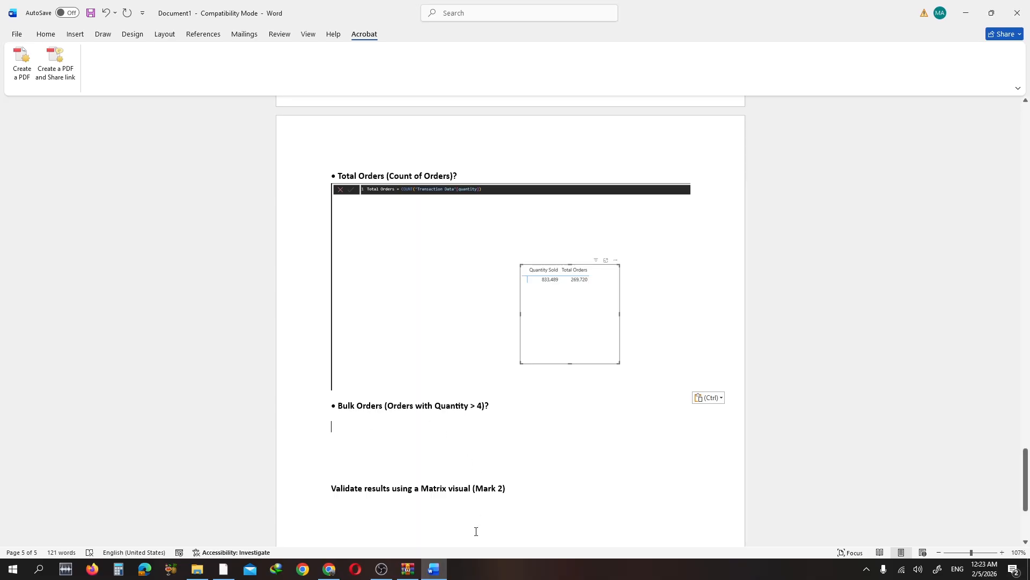
- Switch to Power BI, add a new measure named Bulk Orders to the Transaction Data table, and start its formula with CALCULATE
left_click(221, 571)
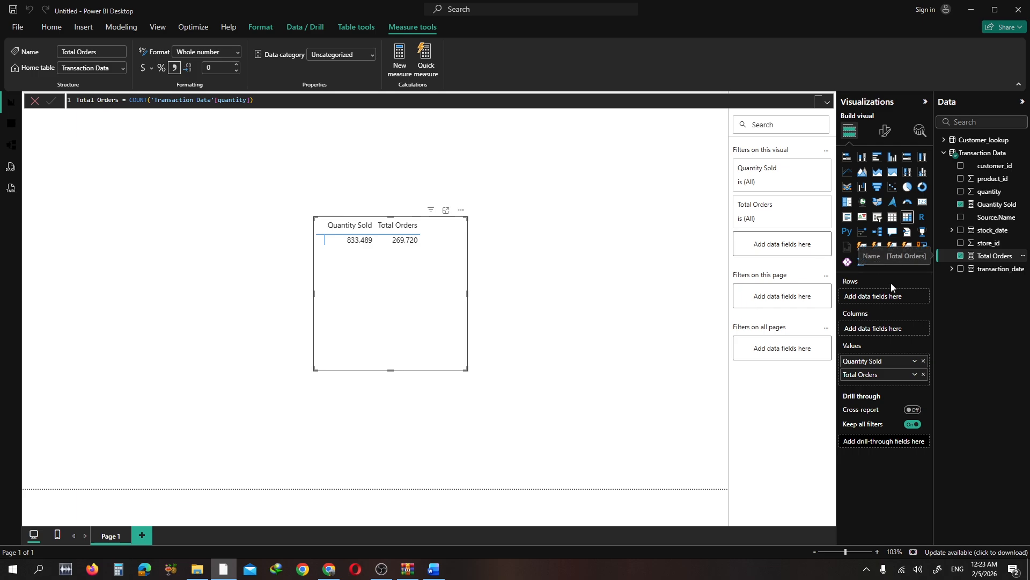
right_click(974, 153)
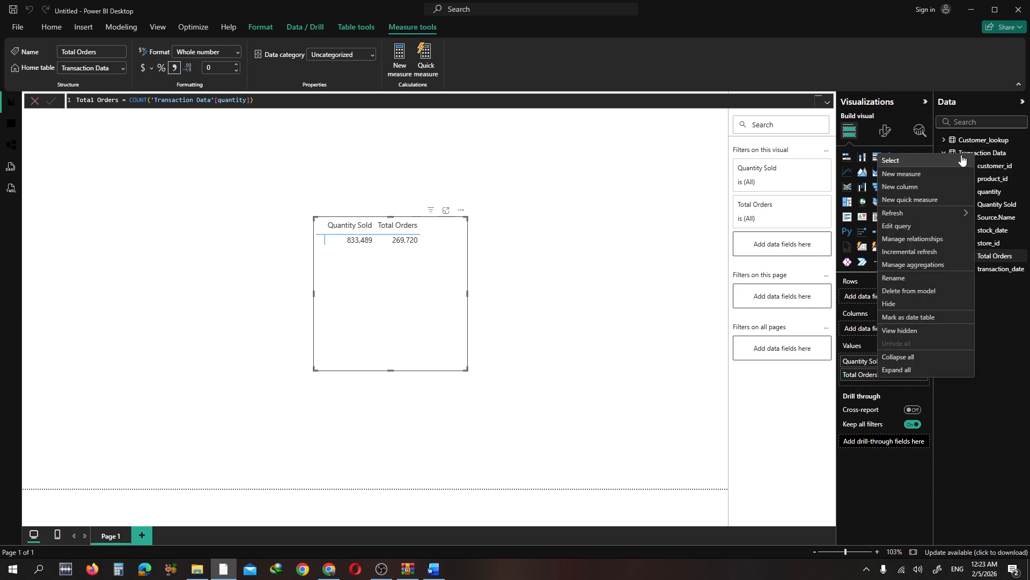
left_click(904, 176)
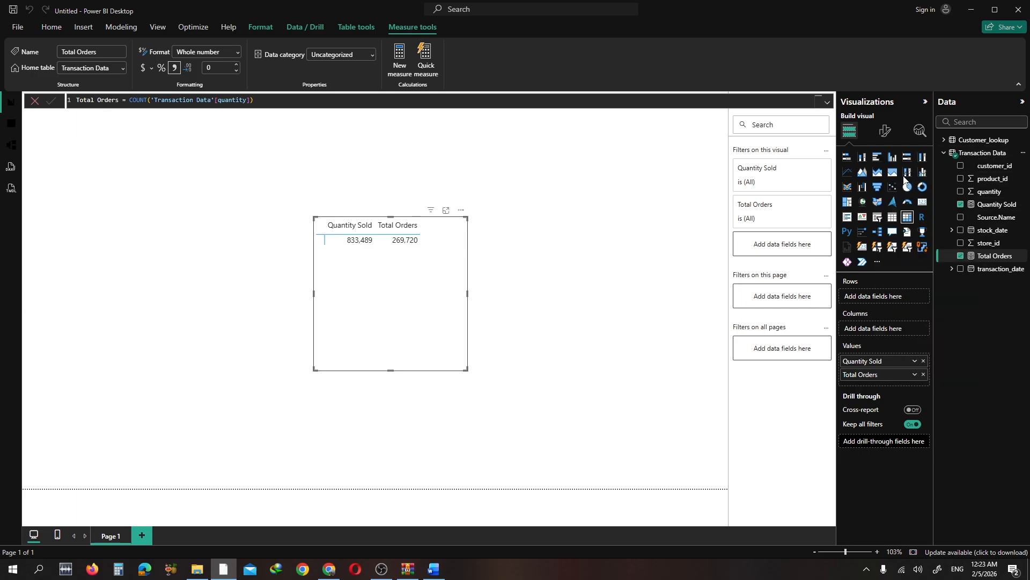
key("Left")
key("Right")
type("Meas")
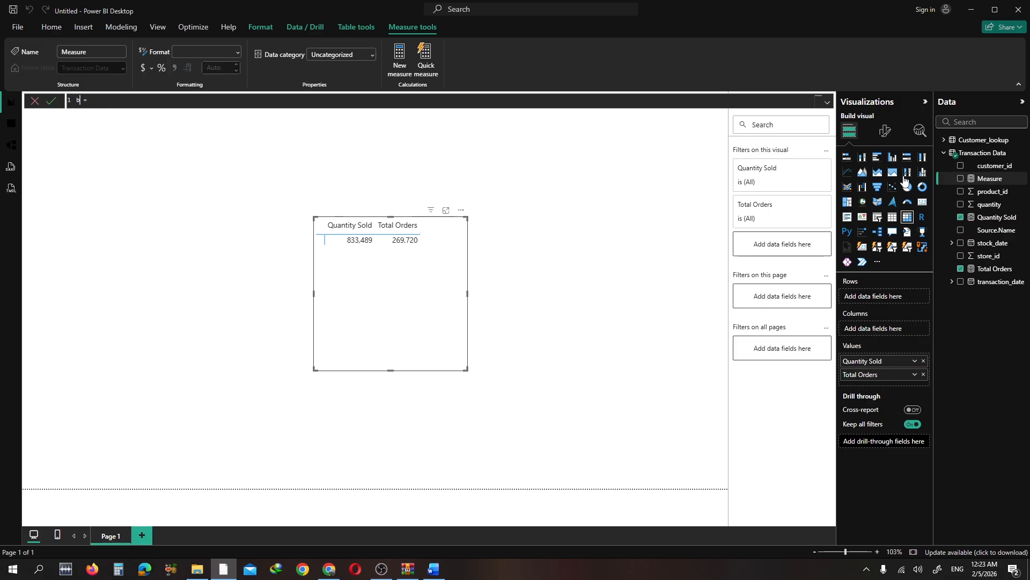
key("BackSpace")
key("BackSpace")
key("BackSpace")
key("BackSpace")
type("CALCULATE(")
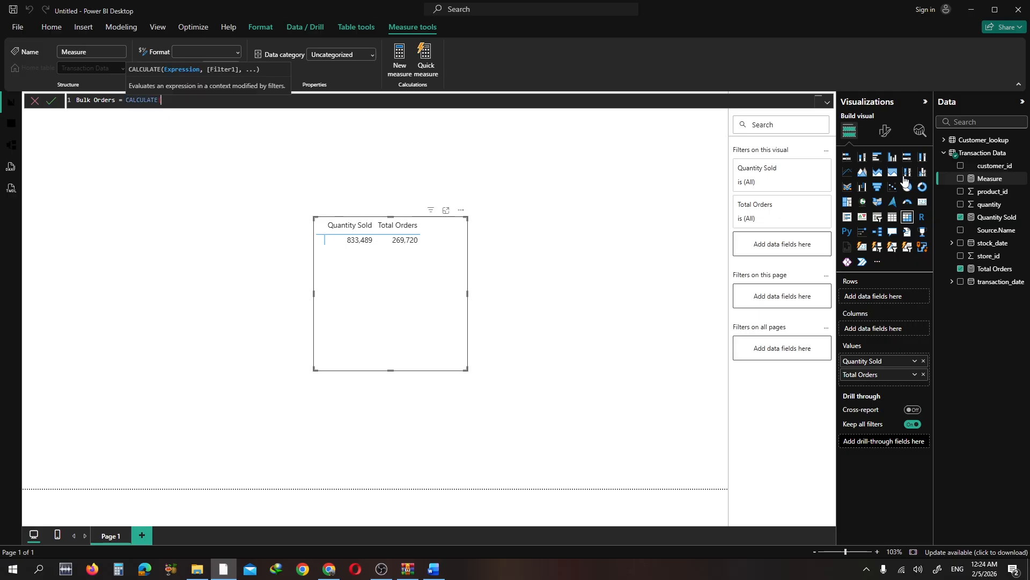
- Check the Bulk Orders task in Word, and enter COUNT('Transaction Data'[quantity]) as CALCULATE's expression in Power BI
key("alt+Tab")
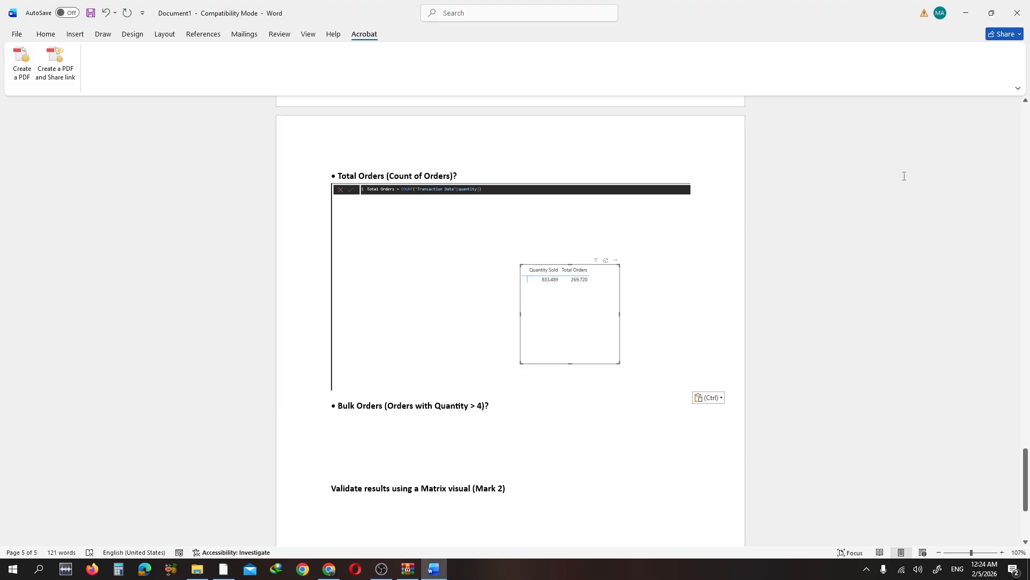
key("alt+Tab")
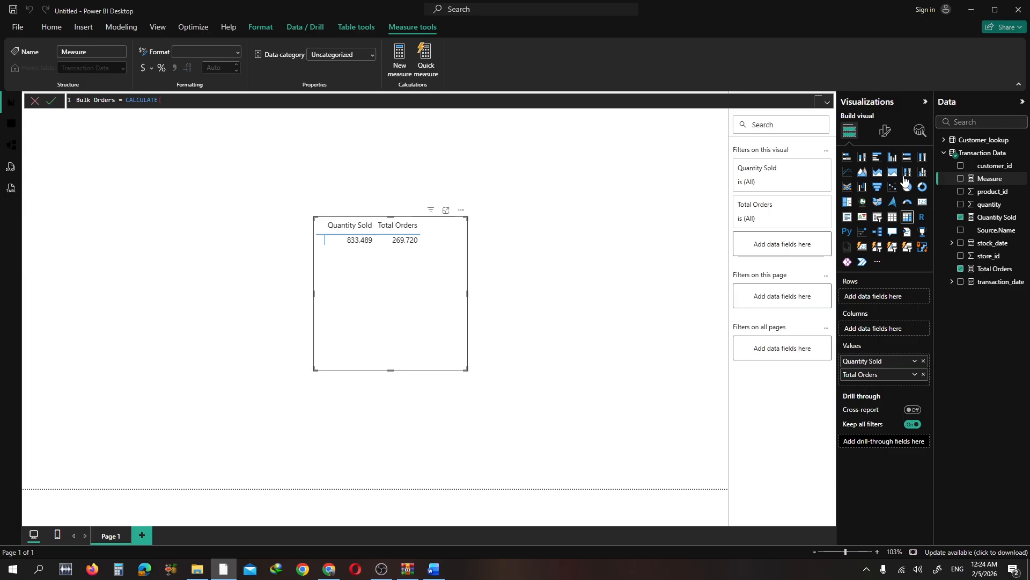
type("(COUNT(")
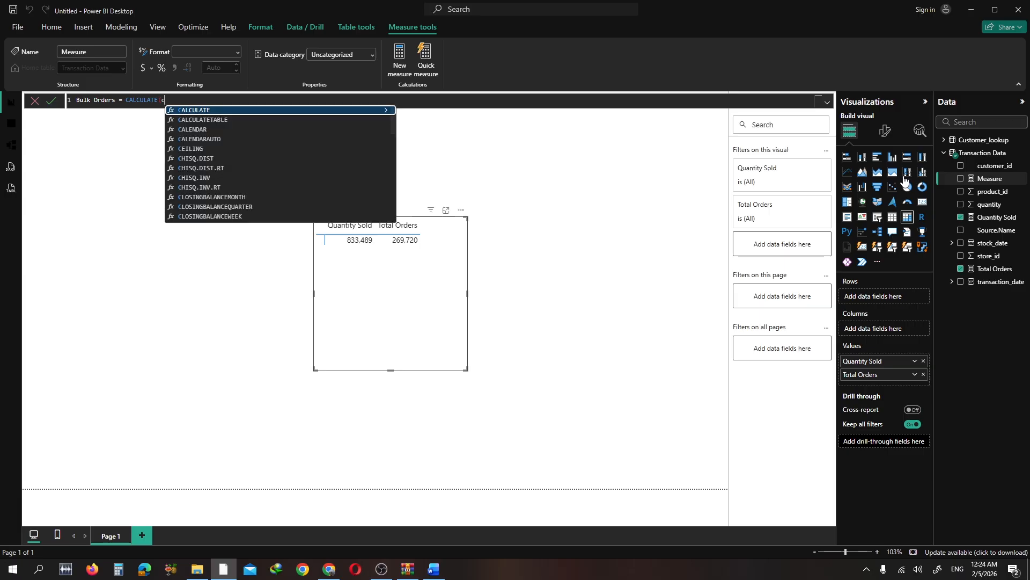
key("Down")
key("Down")
key("Down")
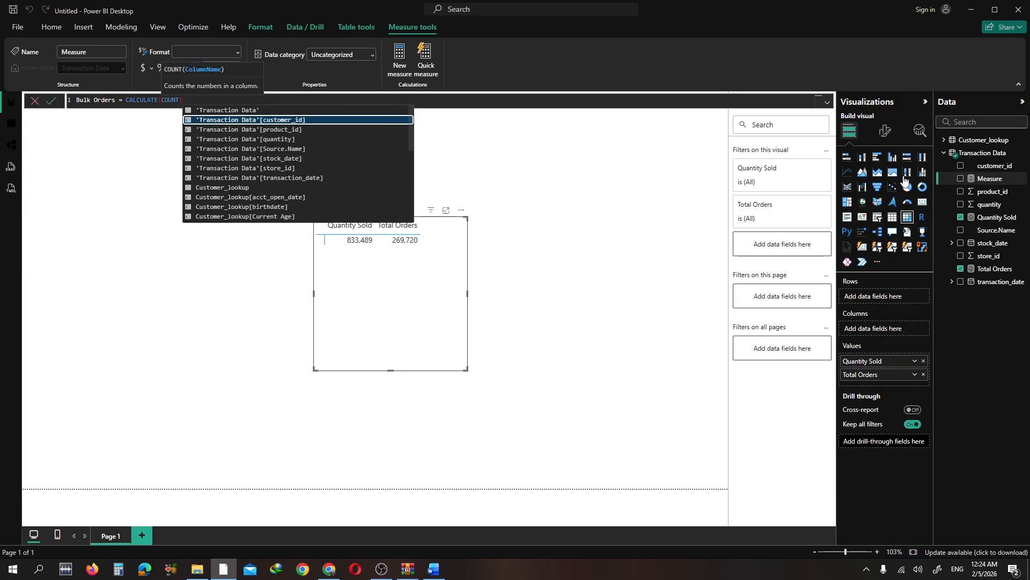
key("Tab")
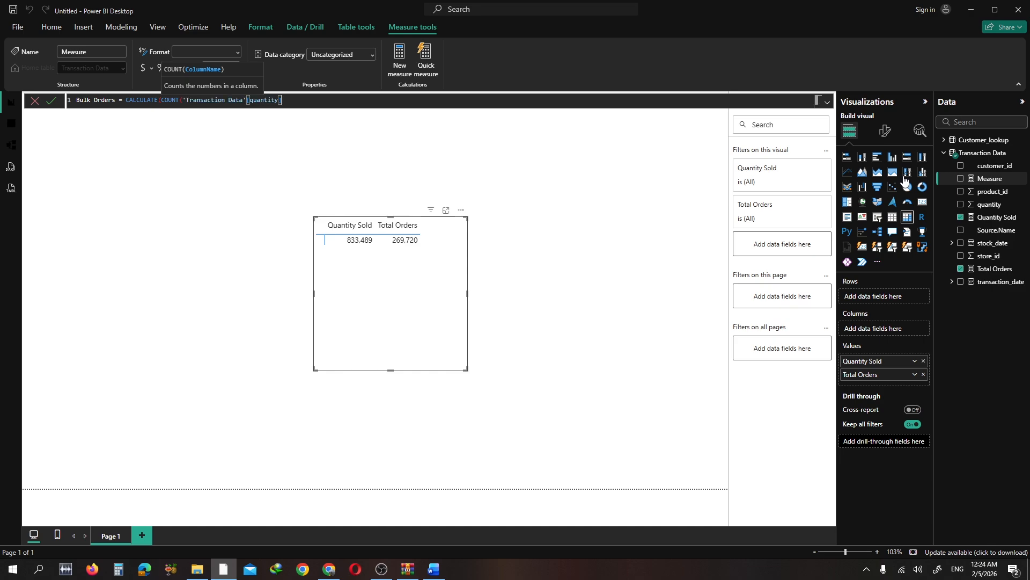
type("),")
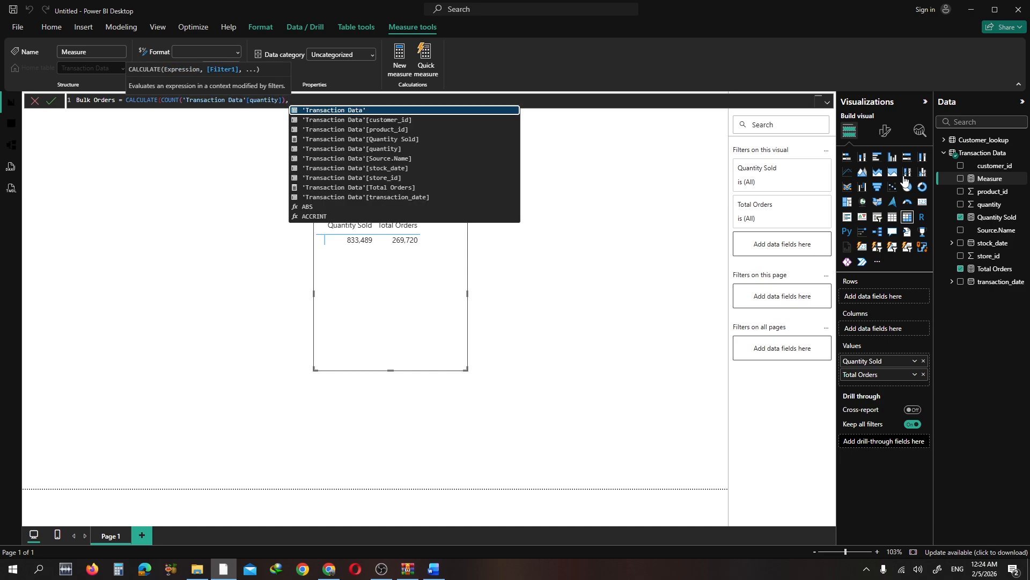
- Add the filter 'Transaction Data'[quantity]>4 to CALCULATE, close the function and commit the Bulk Orders measure
key("Down")
key("Down")
key("Down")
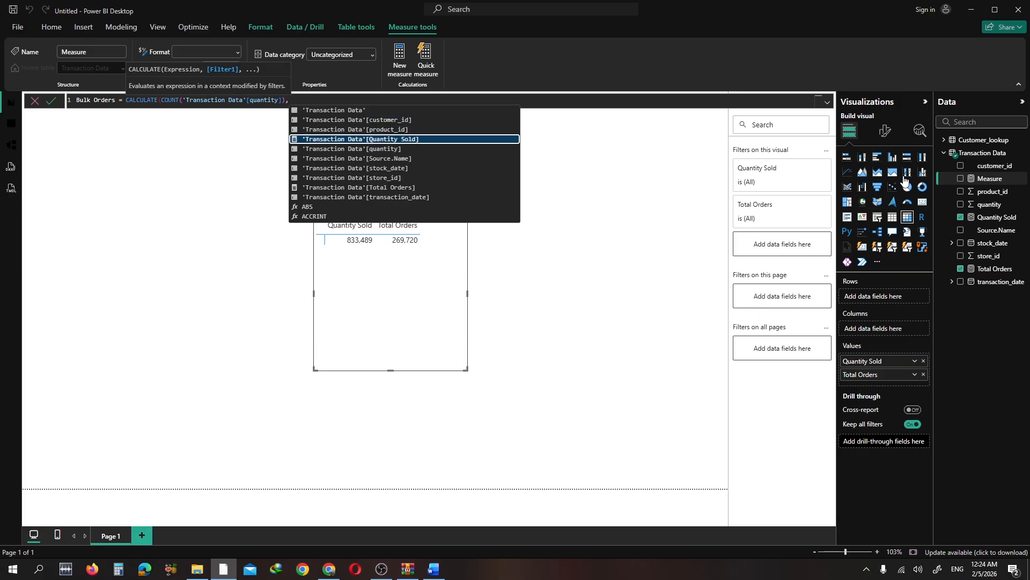
key("Down")
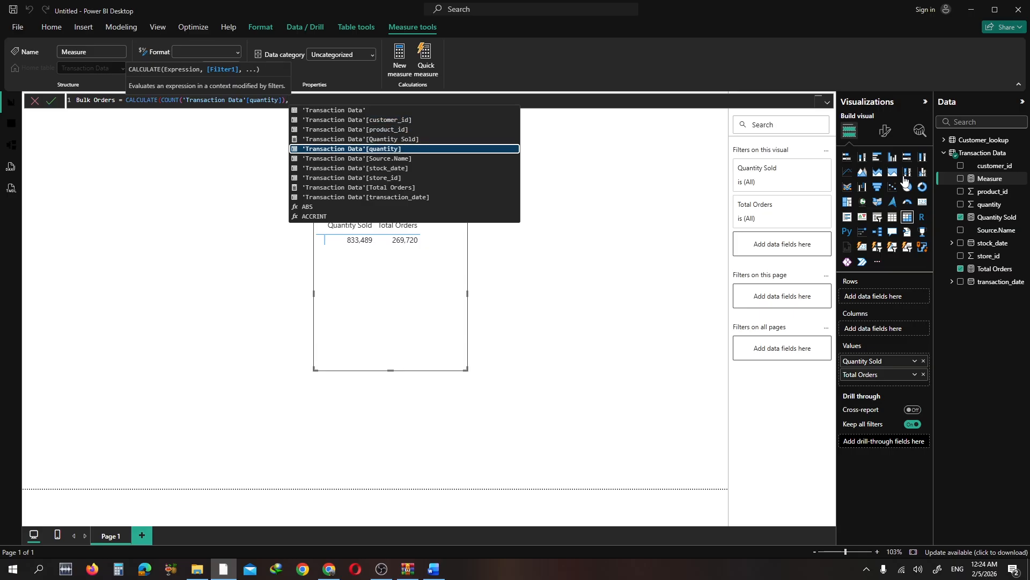
key("Tab")
type(">")
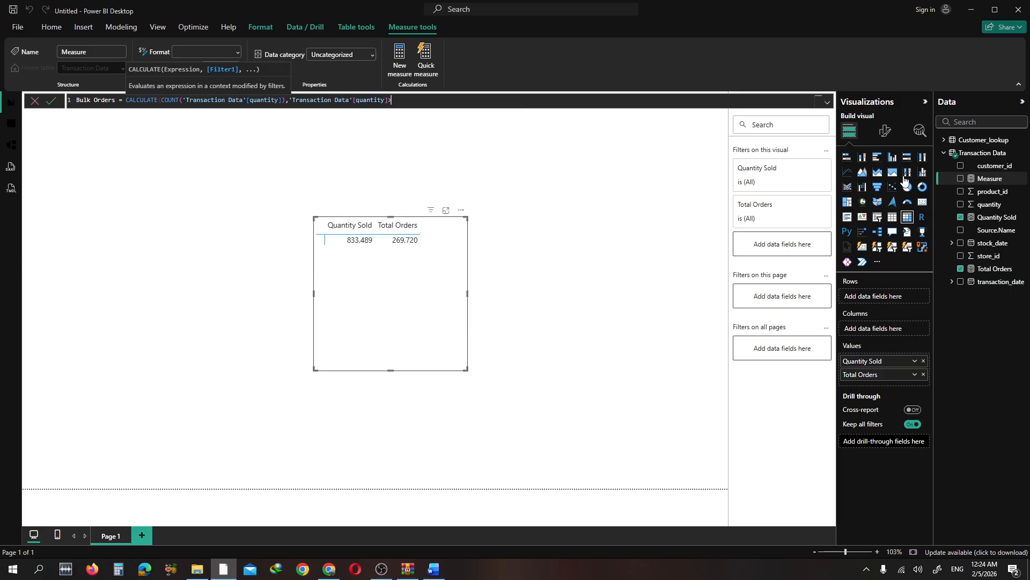
type("4)")
key("Return")
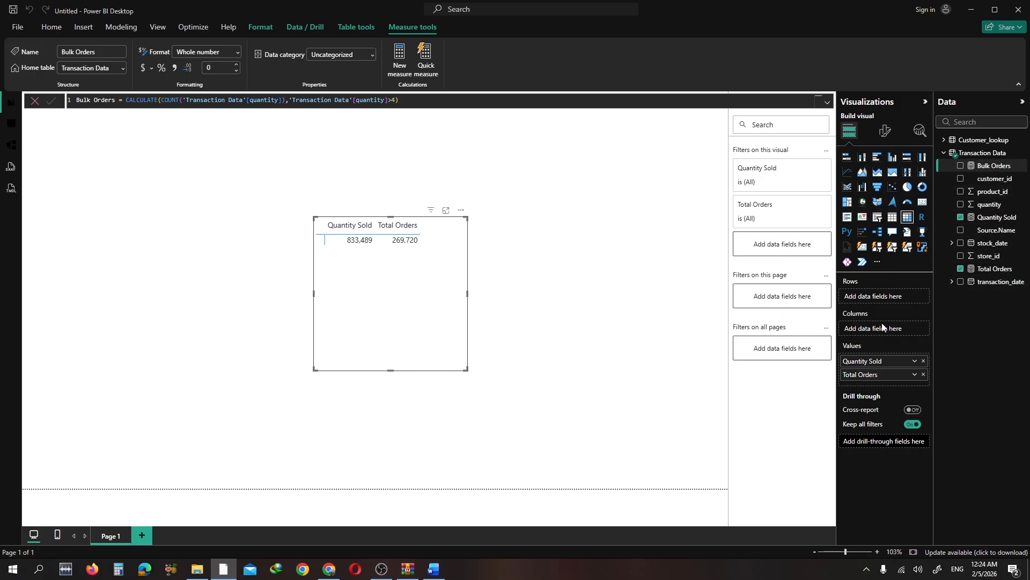
left_click_drag(989, 205, 865, 386)
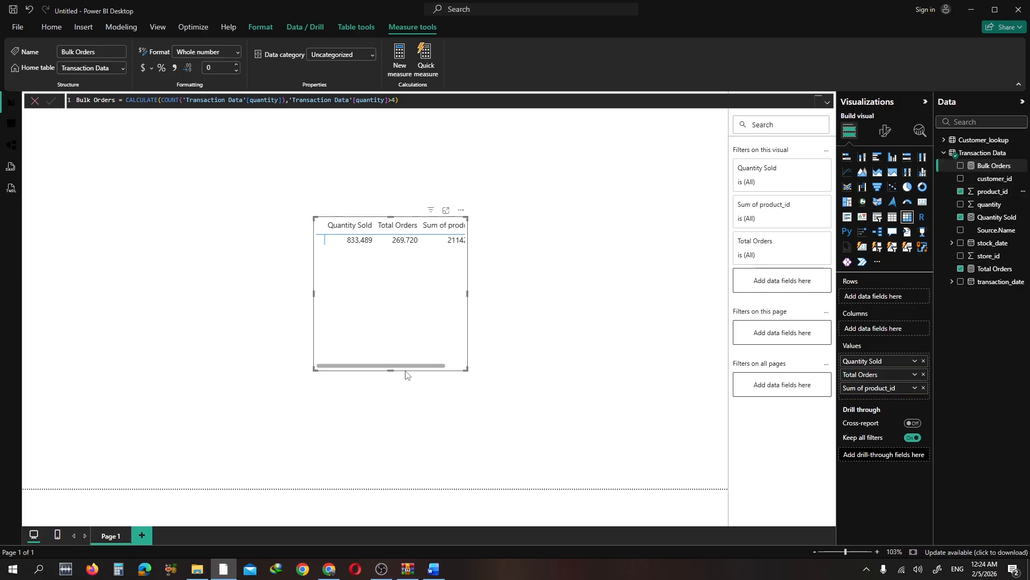
left_click_drag(465, 368, 525, 377)
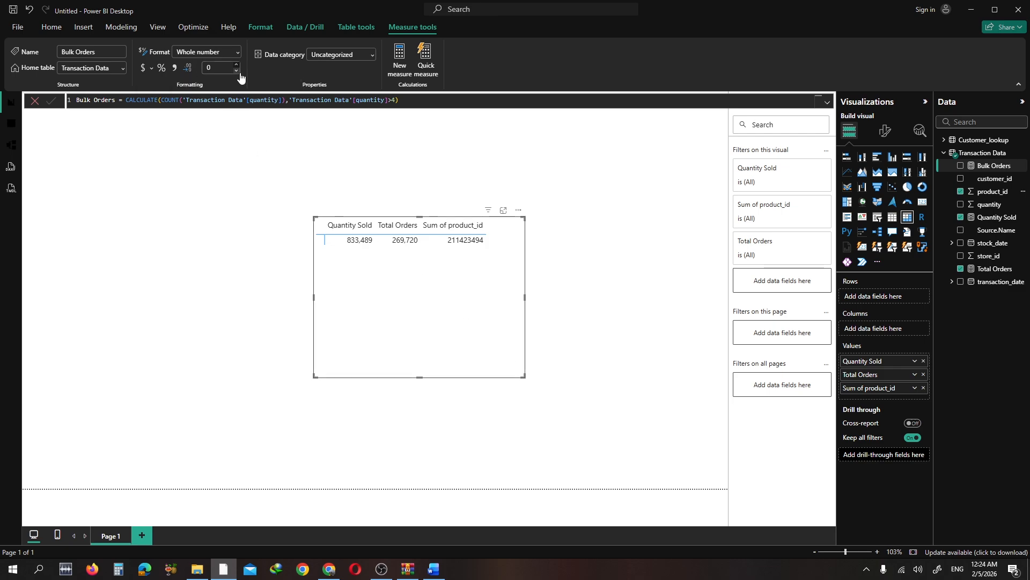
left_click(174, 69)
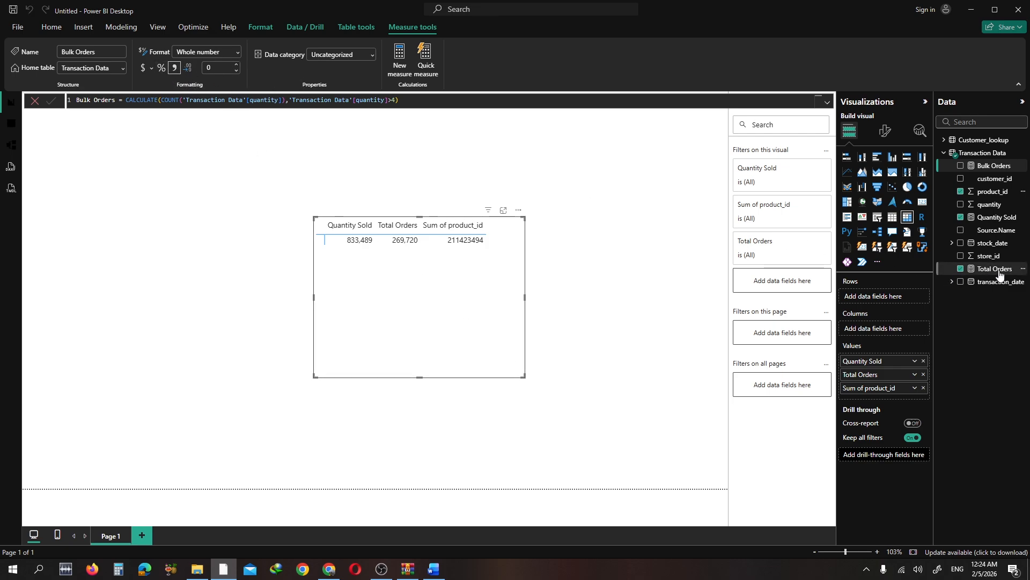
left_click(991, 166)
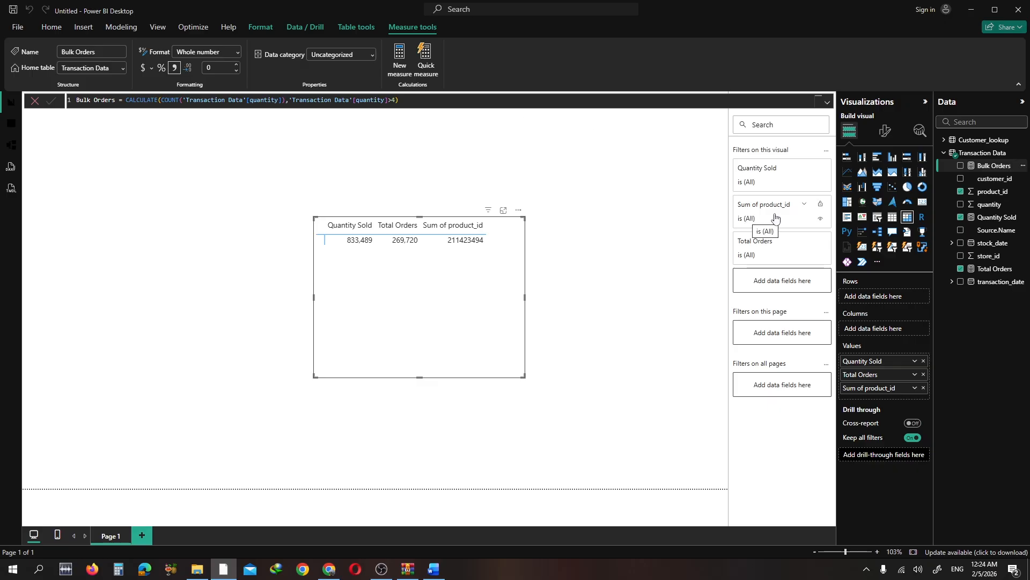
left_click(986, 170)
left_click(546, 280)
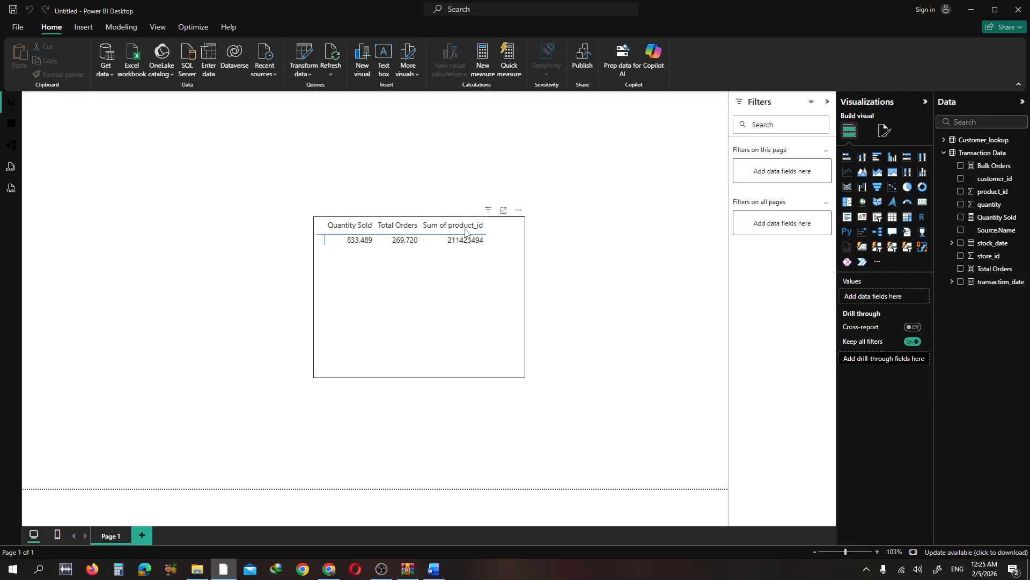
left_click(996, 168)
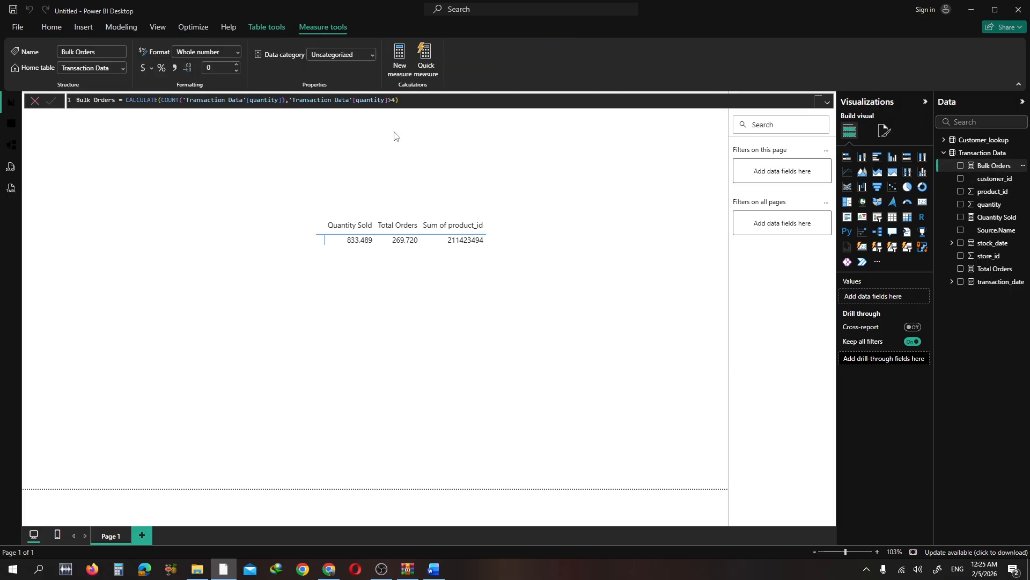
left_click(512, 232)
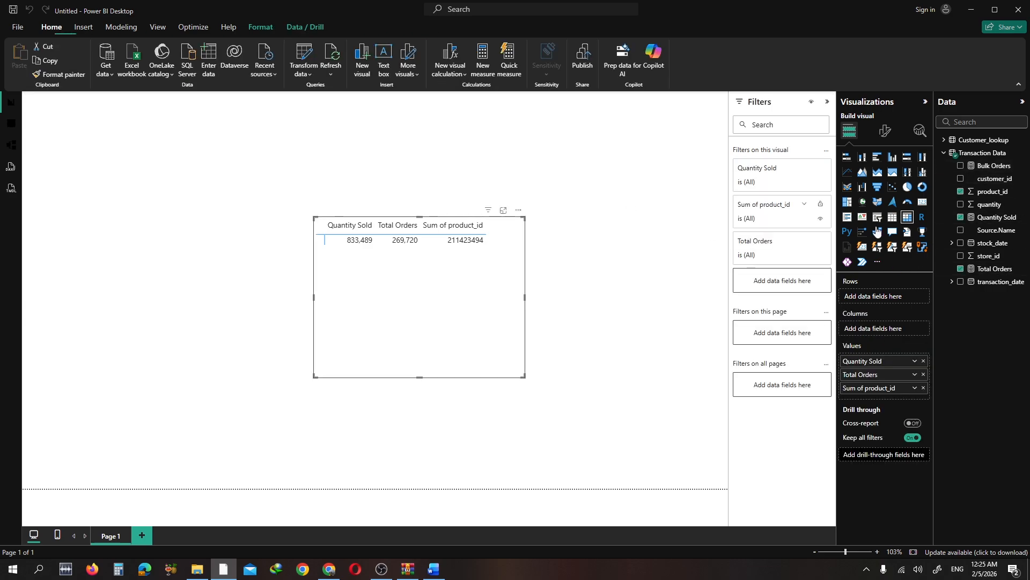
left_click(923, 388)
- Resize and reposition the matrix, trying customer_id in its values before replacing it with the Bulk Orders measure
left_click_drag(987, 179, 892, 384)
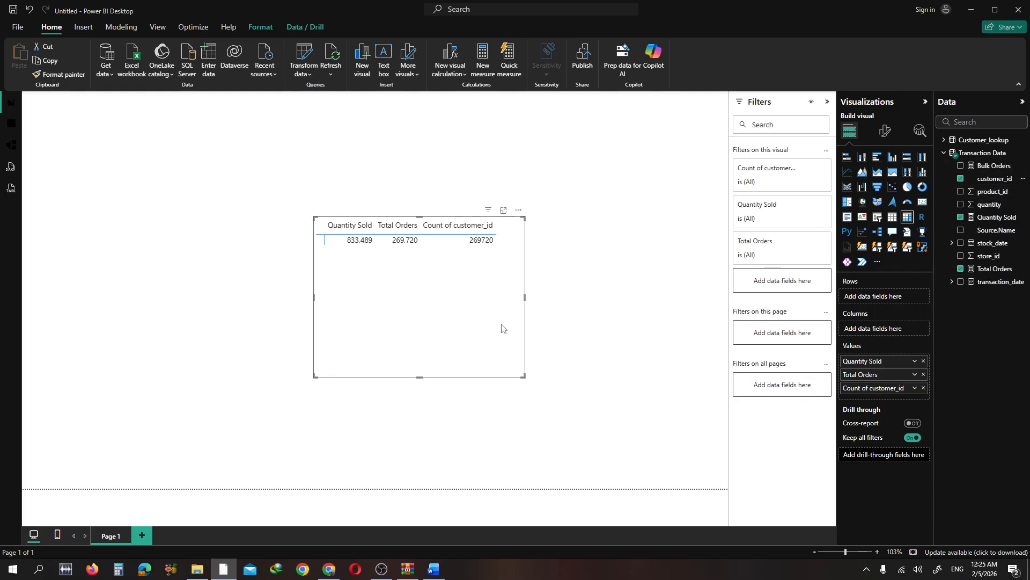
left_click_drag(521, 376, 531, 321)
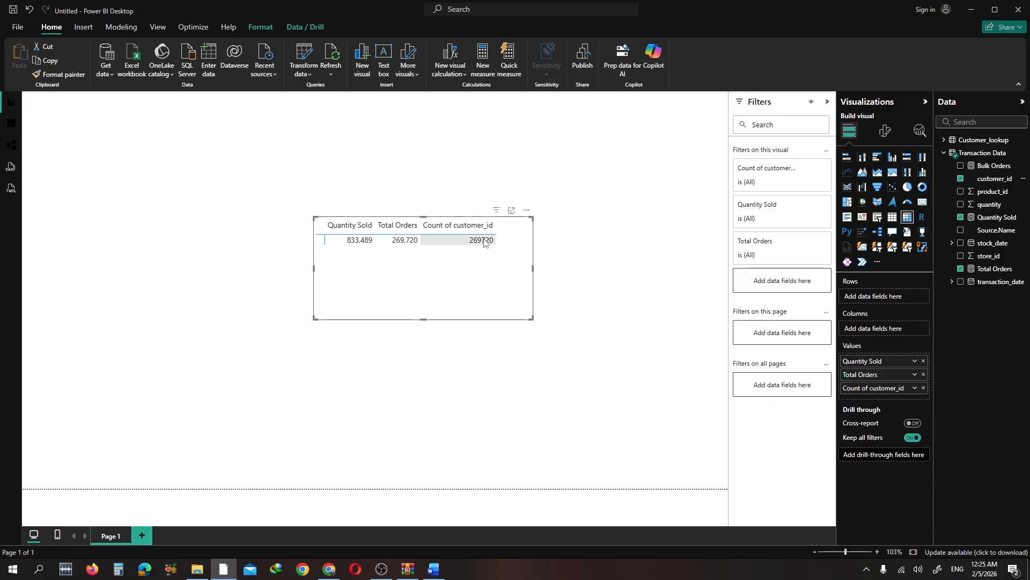
left_click(924, 388)
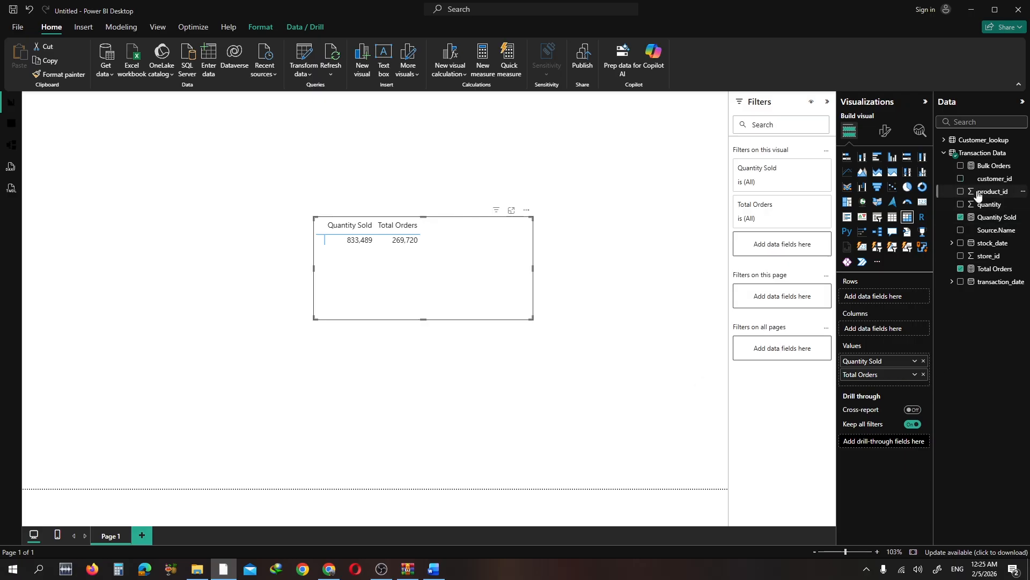
left_click(960, 167)
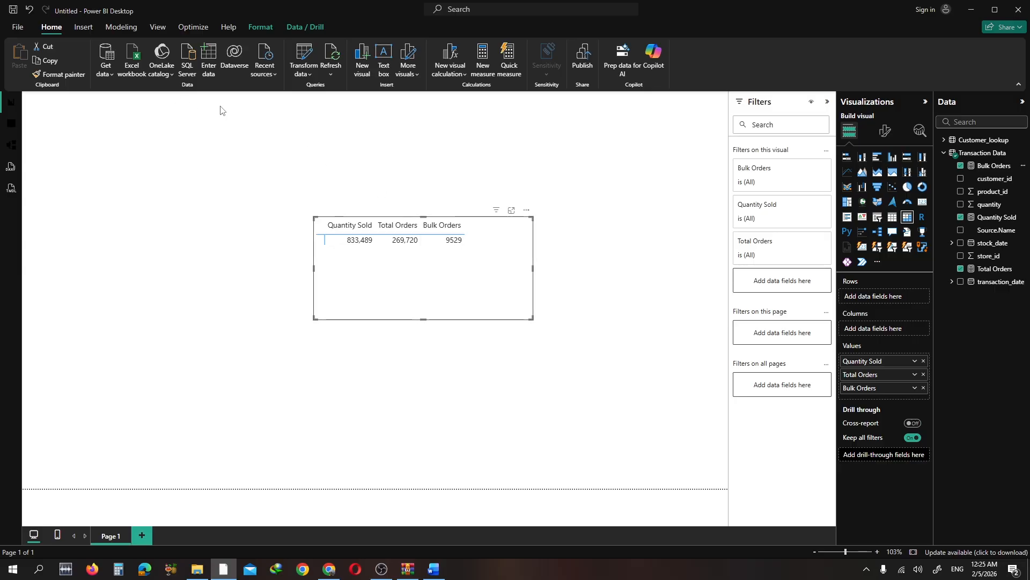
left_click_drag(490, 306, 435, 348)
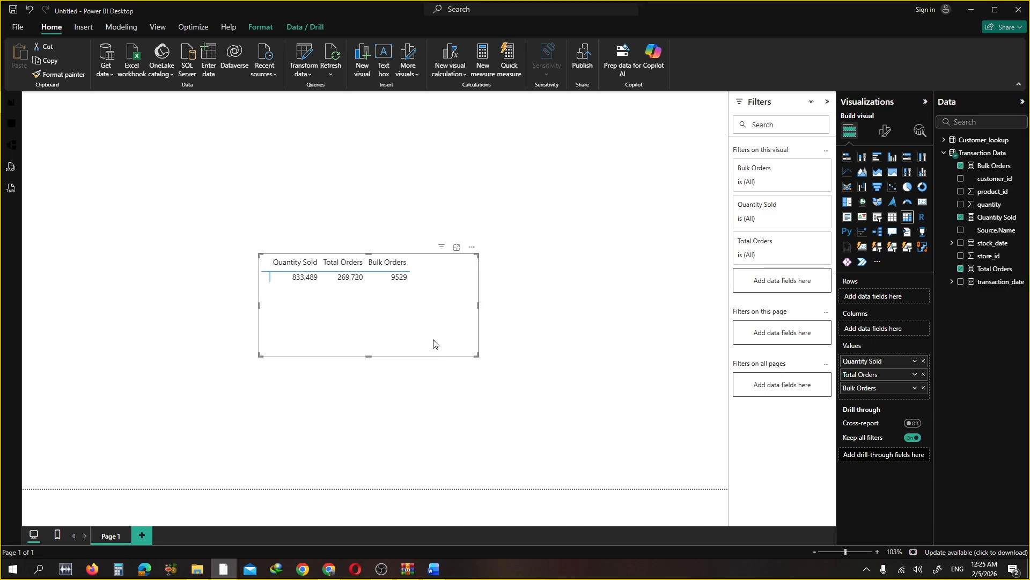
- Capture the Bulk Orders measure's formula together with the matrix, and paste the screenshot under the Bulk Orders task in Word
key("super+shift+s")
left_click_drag(185, 189, 584, 419)
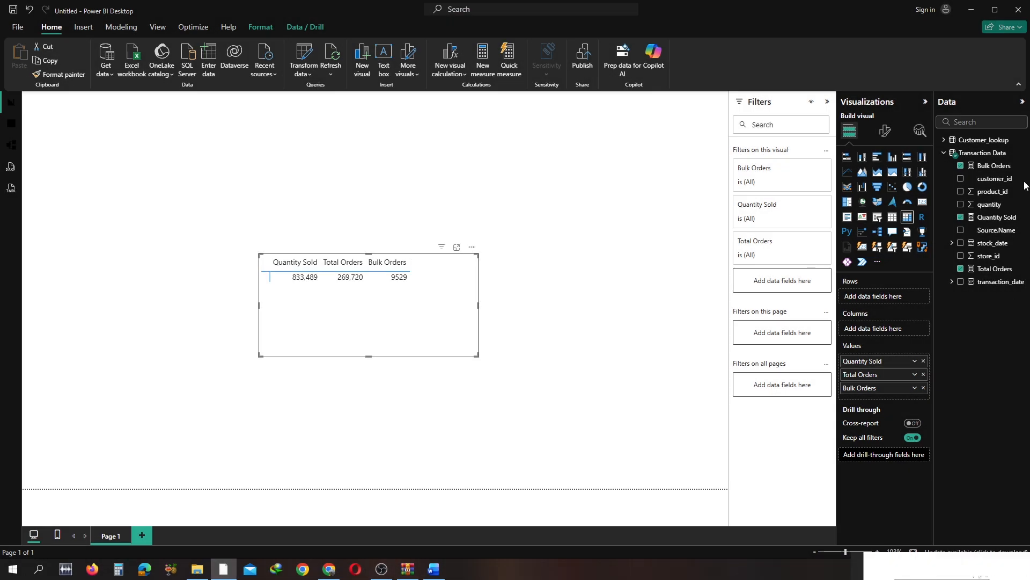
left_click(987, 166)
key("super+shift+s")
left_click_drag(4, 5, 592, 405)
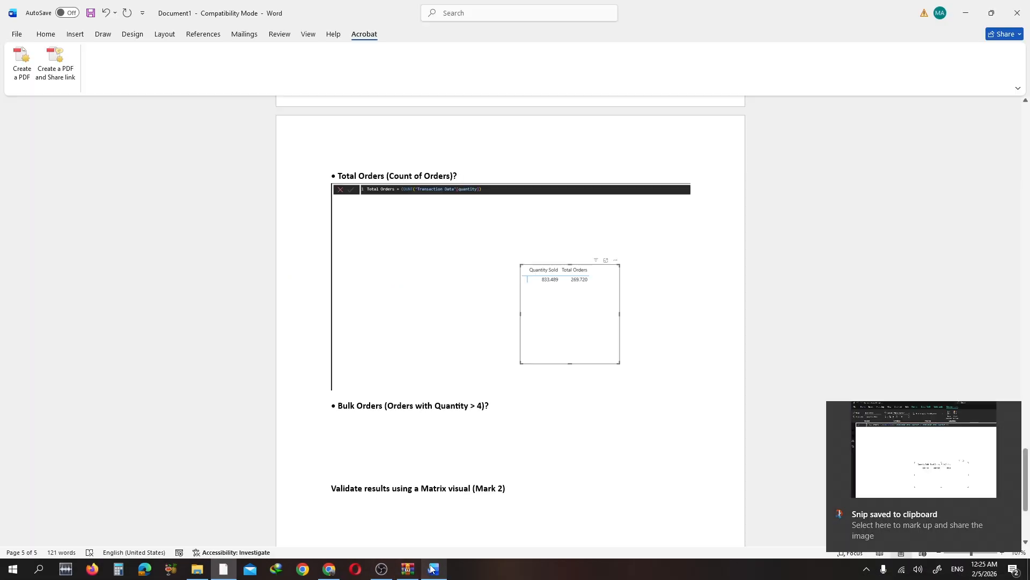
left_click(433, 569)
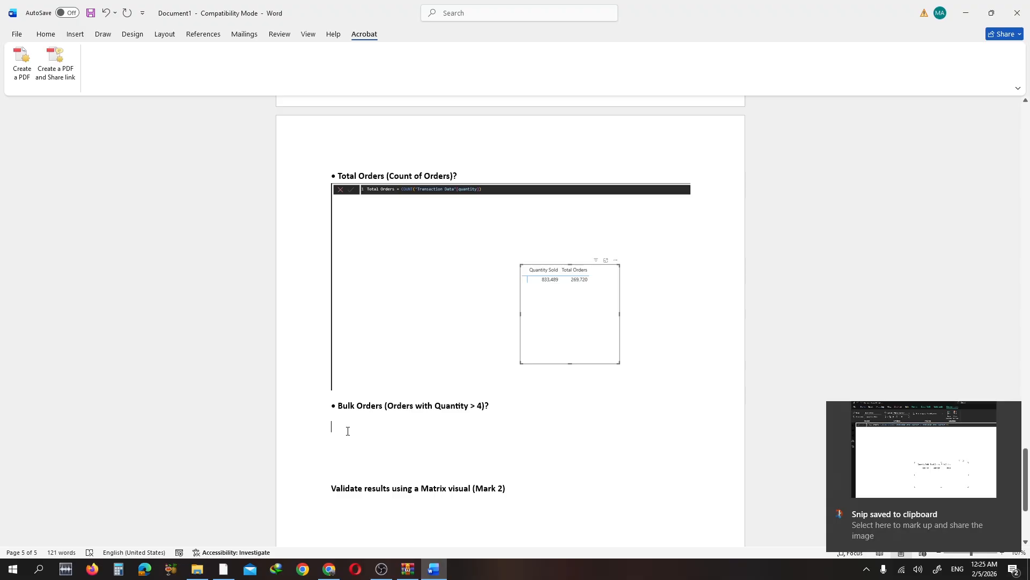
key("ctrl+v")
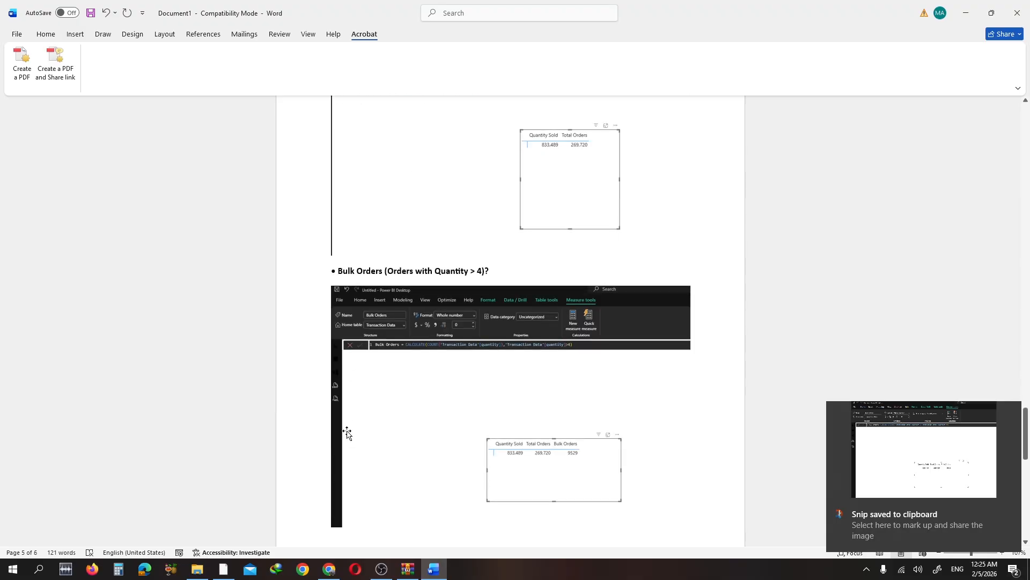
- Capture the matrix with the formula bar in Power BI and paste it in Word under "Validate results using a Matrix visual"
scroll(347, 432, "down", 6)
left_click(344, 374)
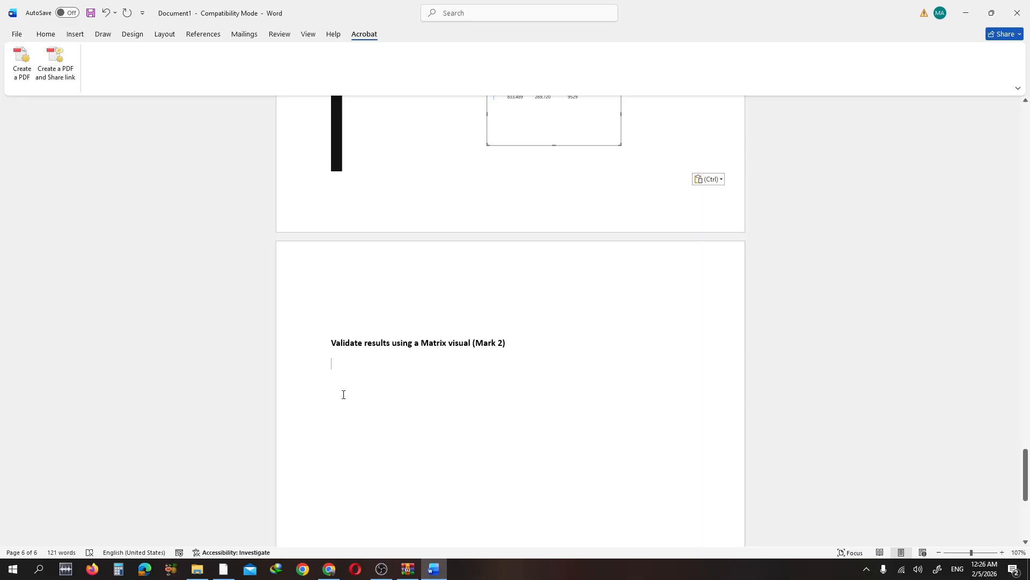
key("alt+Tab")
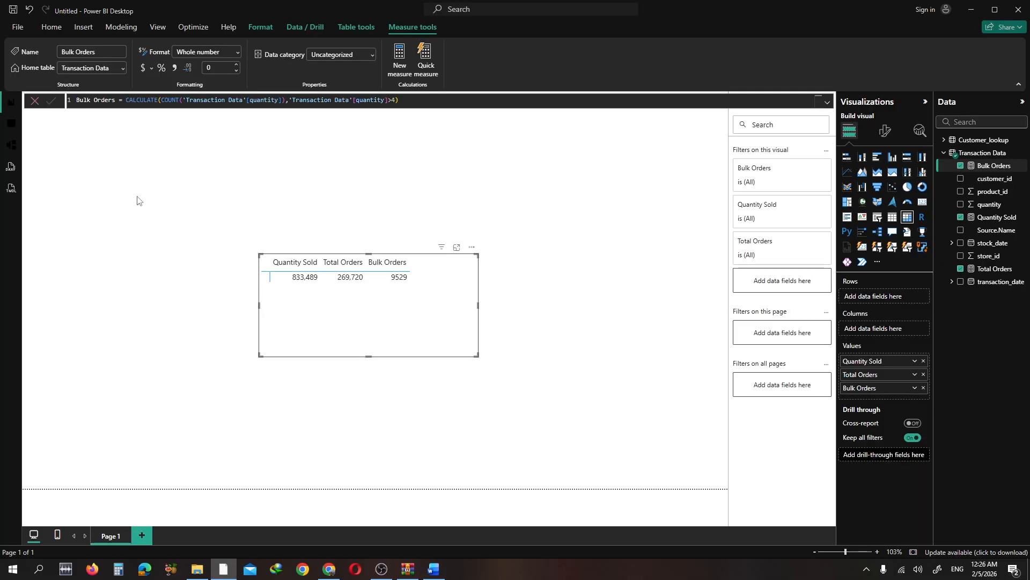
key("super+shift+s")
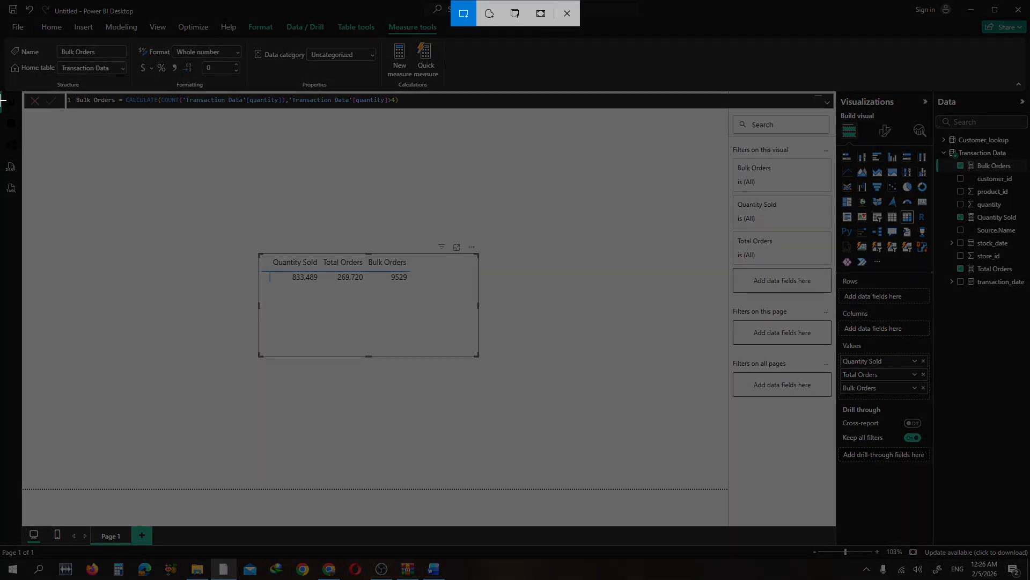
left_click_drag(3, 92, 572, 466)
key("alt+Tab")
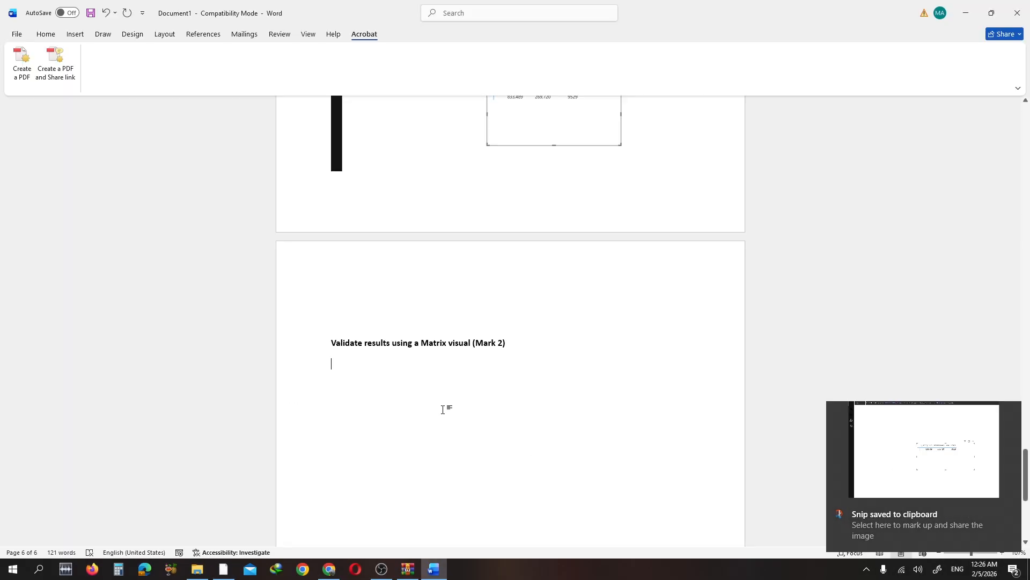
key("ctrl+v")
scroll(449, 409, "up", 5)
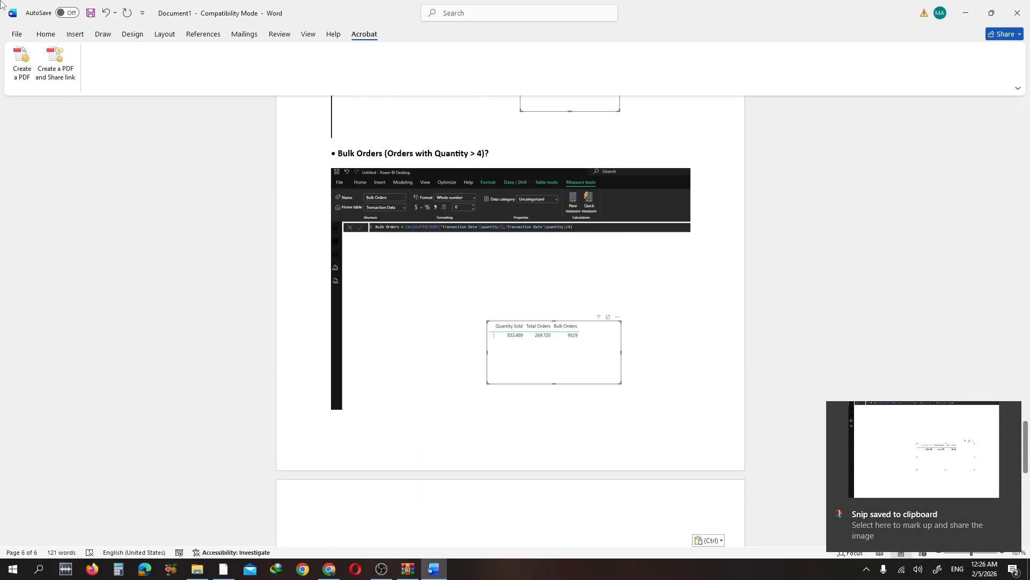
- Save the Word document to the Desktop as Exercise3, accepting the upgrade to the newest file format
left_click(16, 34)
left_click(34, 175)
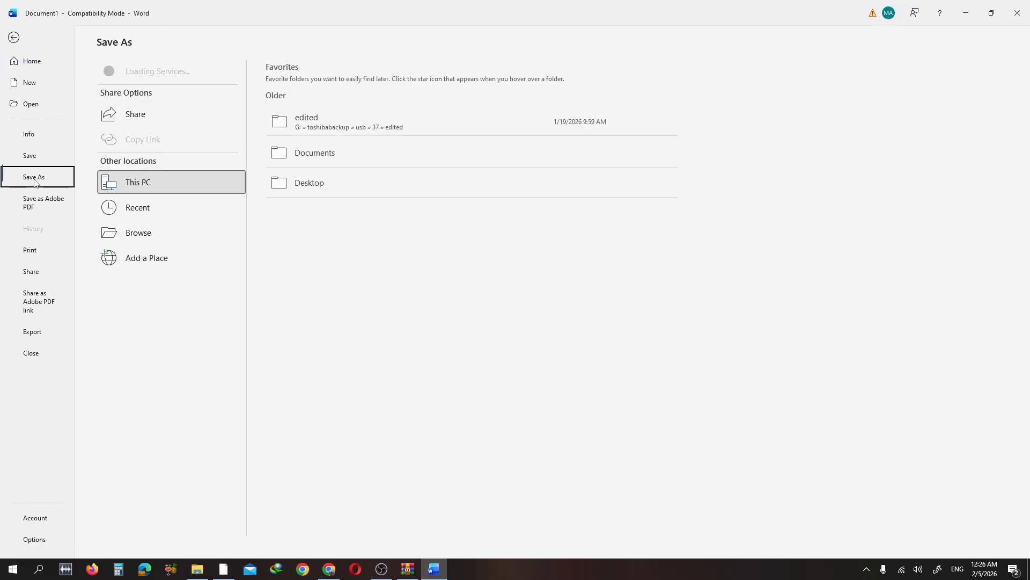
left_click(140, 183)
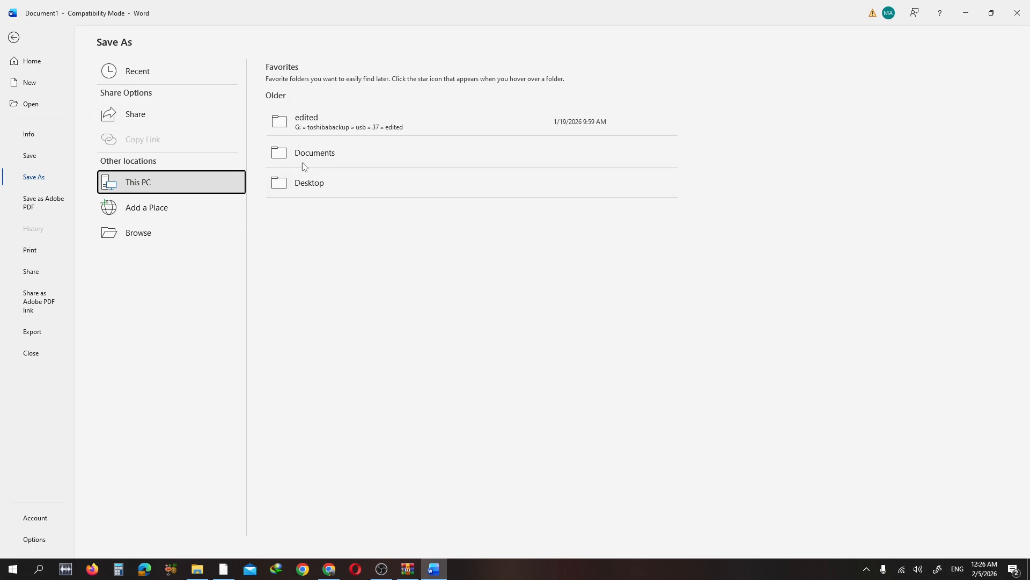
left_click(305, 184)
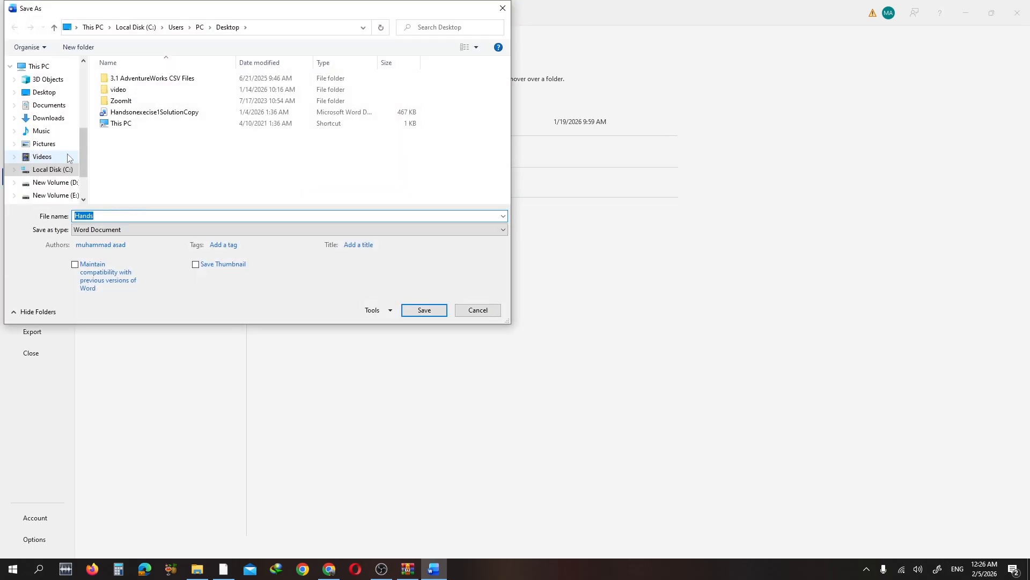
left_click(44, 92)
double_click(131, 215)
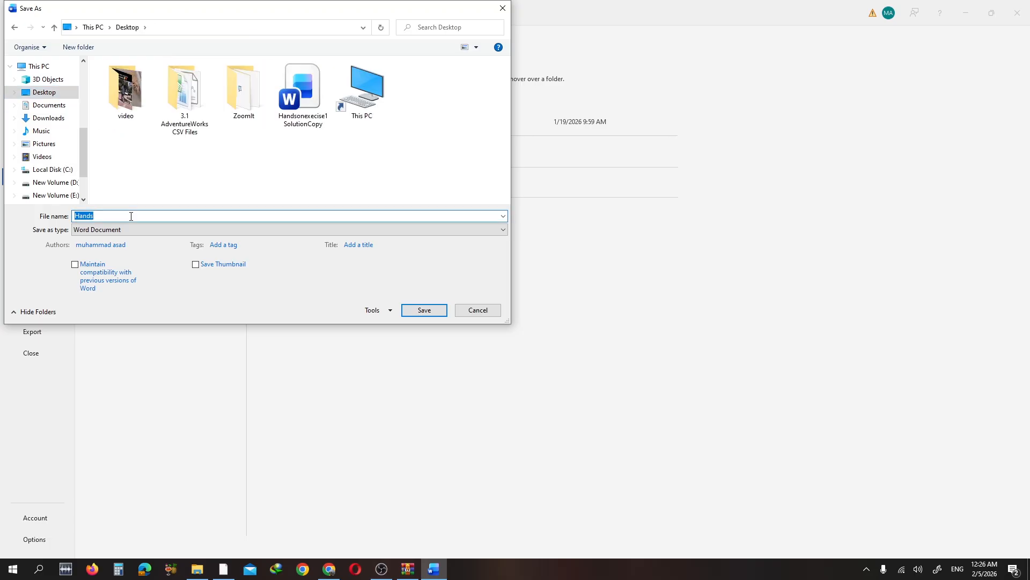
type("Exercise3")
key("Return")
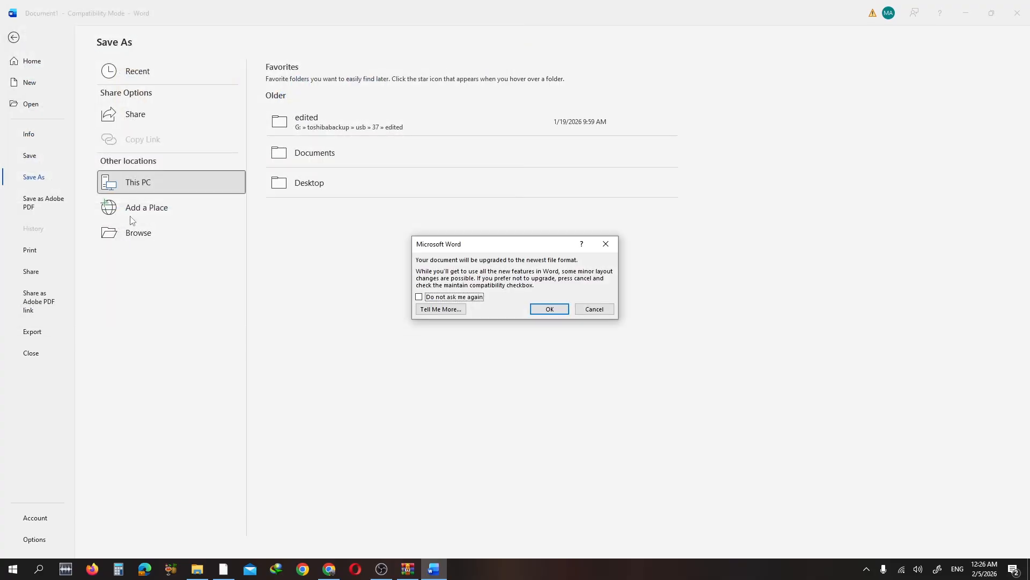
left_click(545, 310)
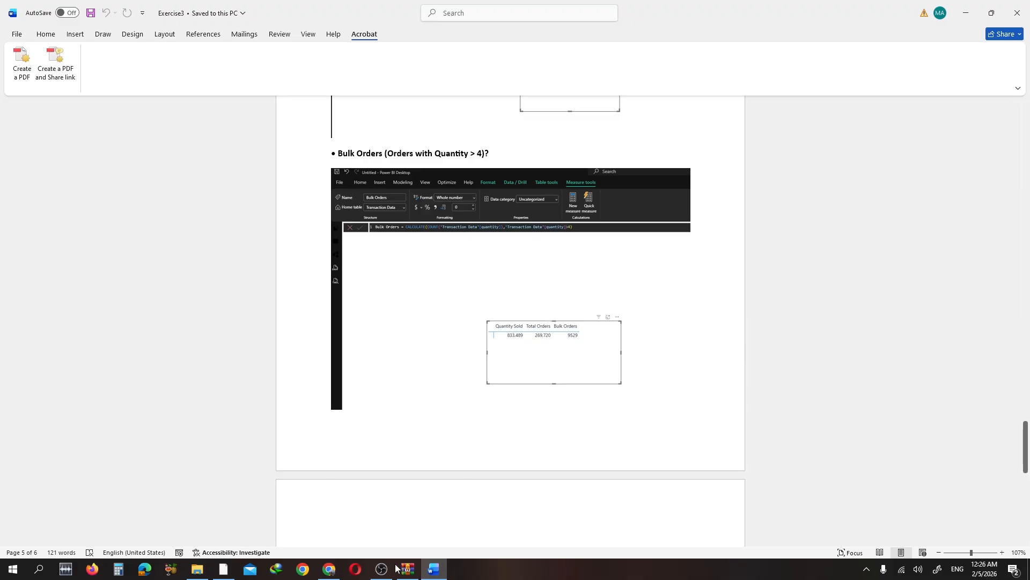
- Switch to the DigiSkills LMS in Chrome and submit Exercise3.docx for Hands-on Exercise No. 3 of Data Analytics and Business Intelligence
left_click(326, 570)
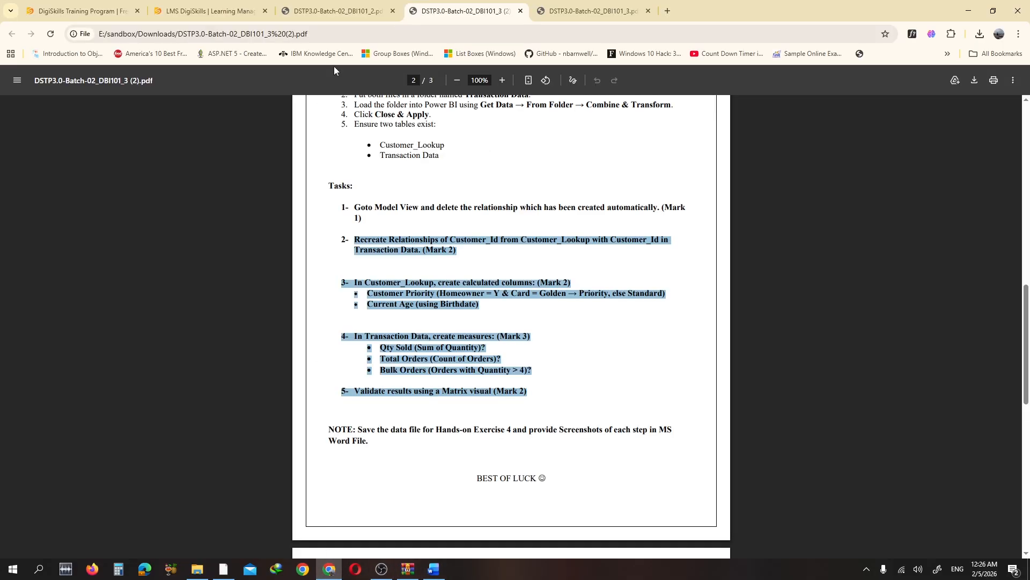
left_click(209, 11)
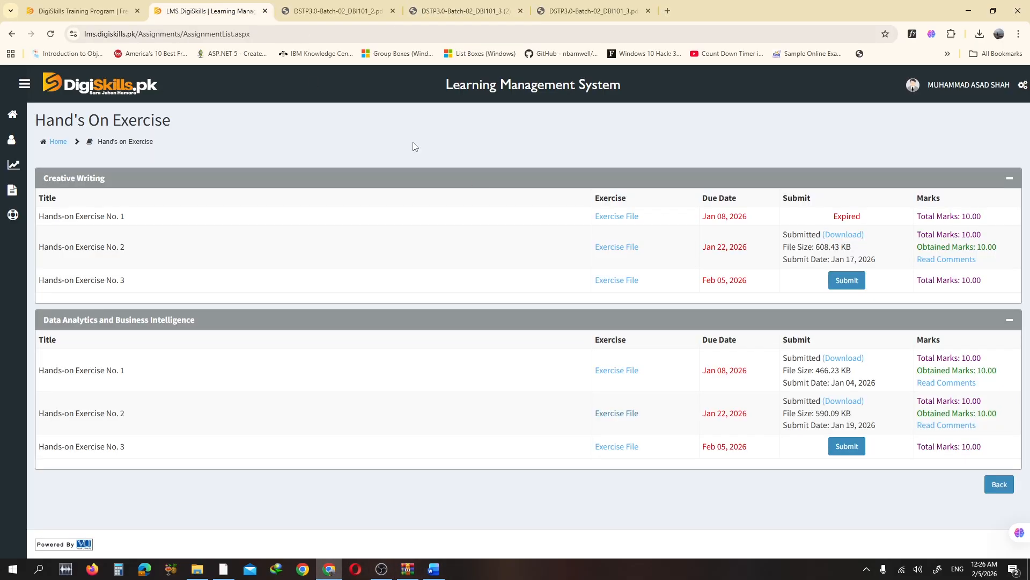
left_click(847, 447)
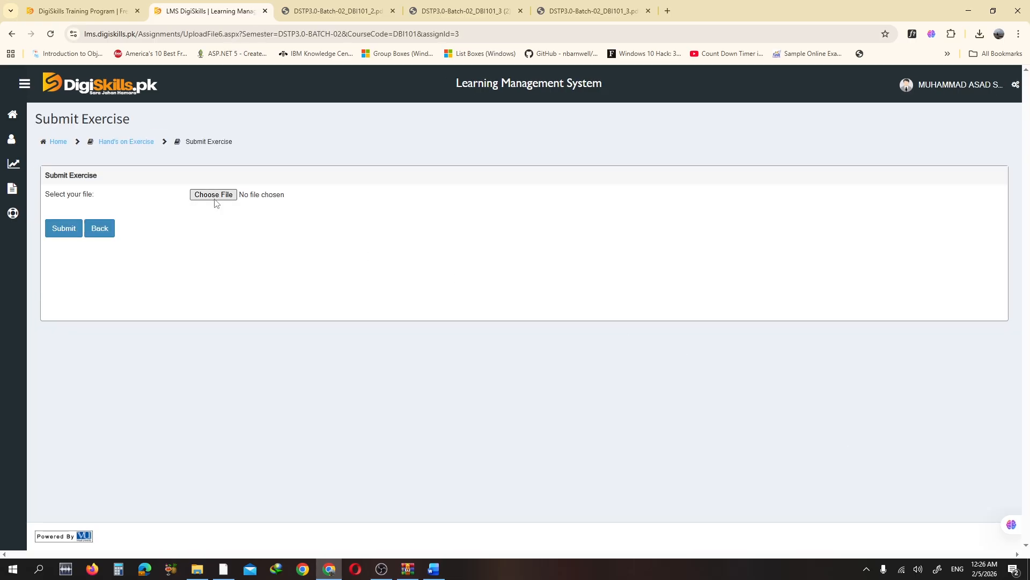
left_click(216, 197)
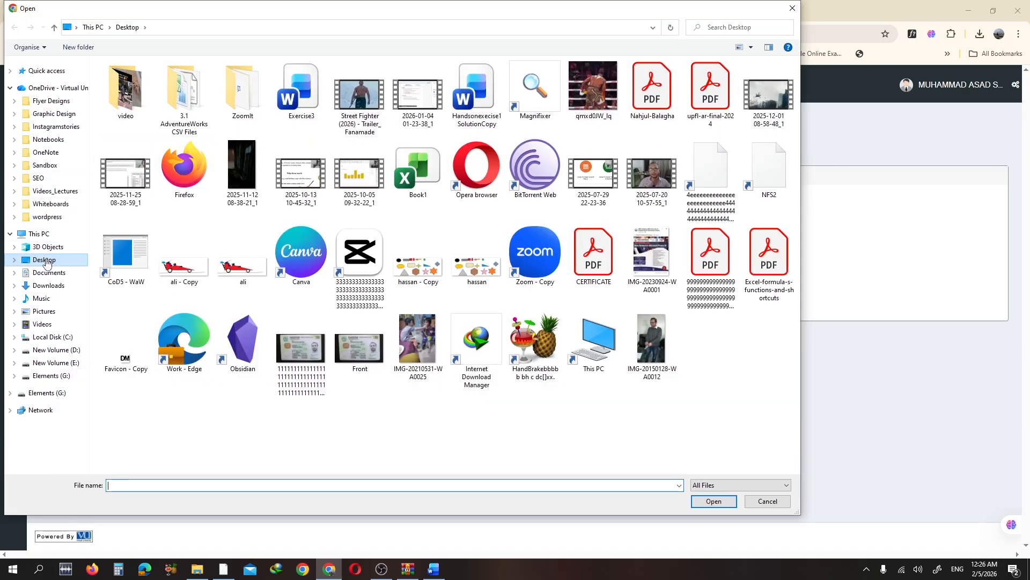
double_click(305, 105)
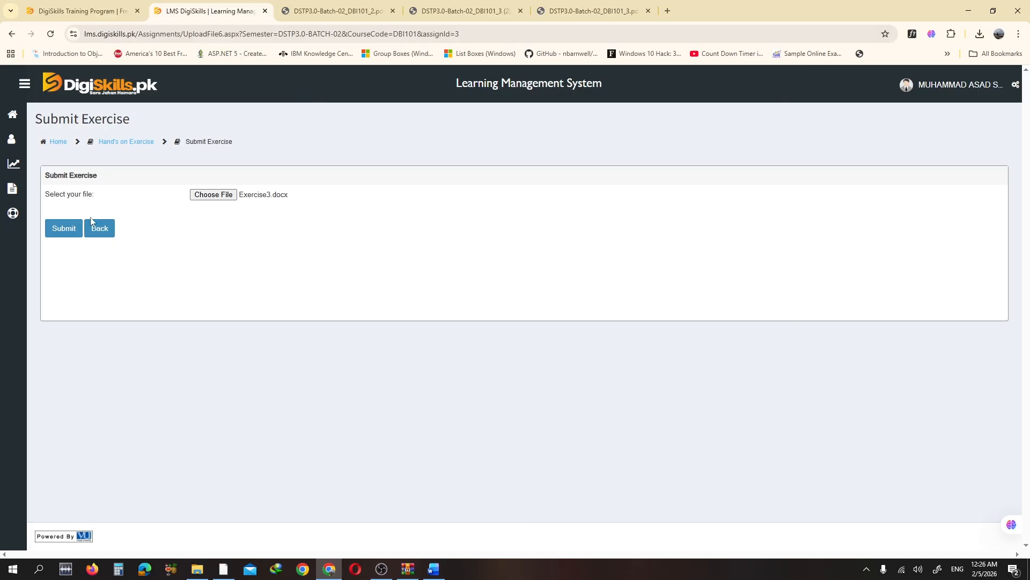
left_click(63, 229)
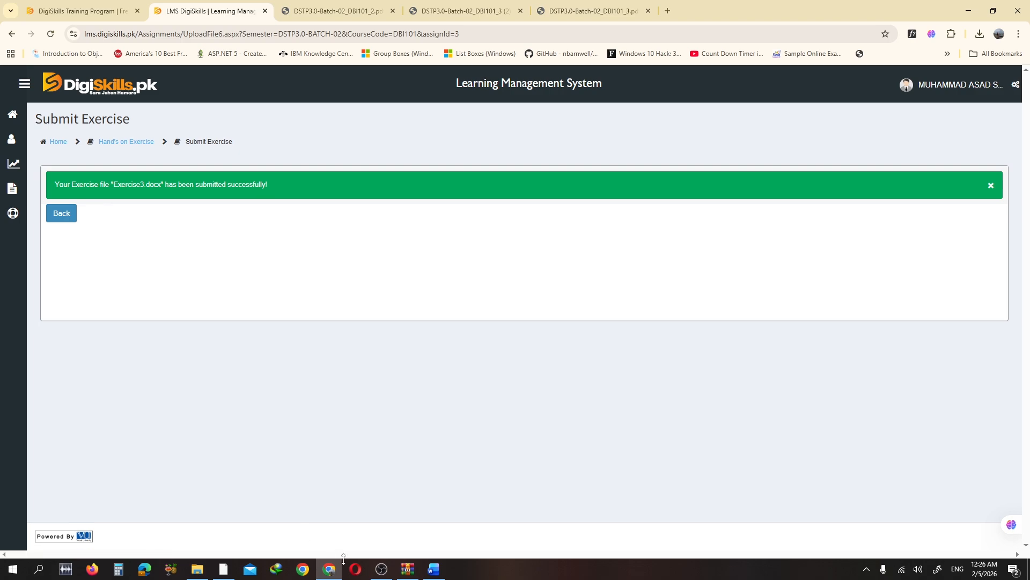
left_click(382, 570)
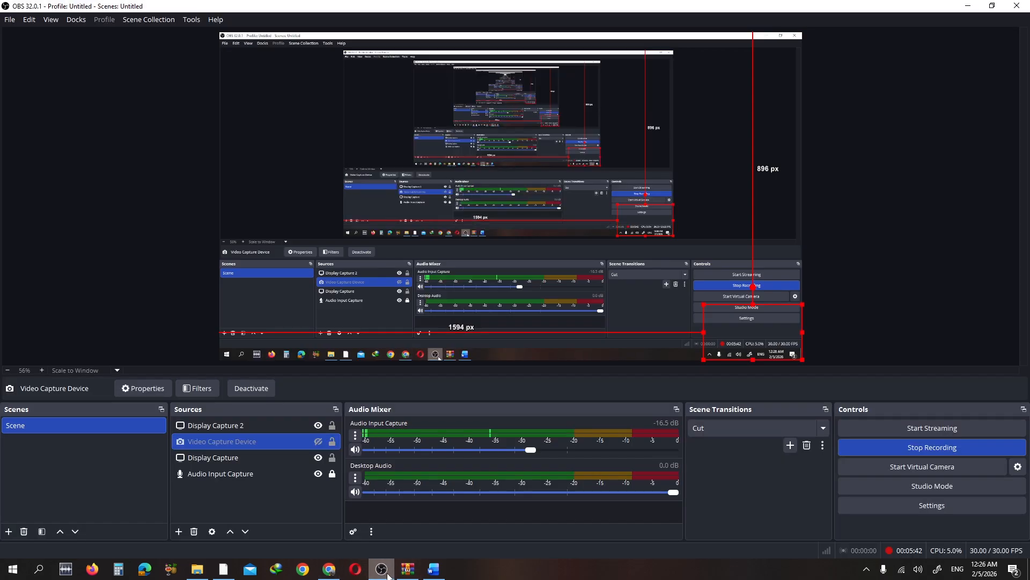